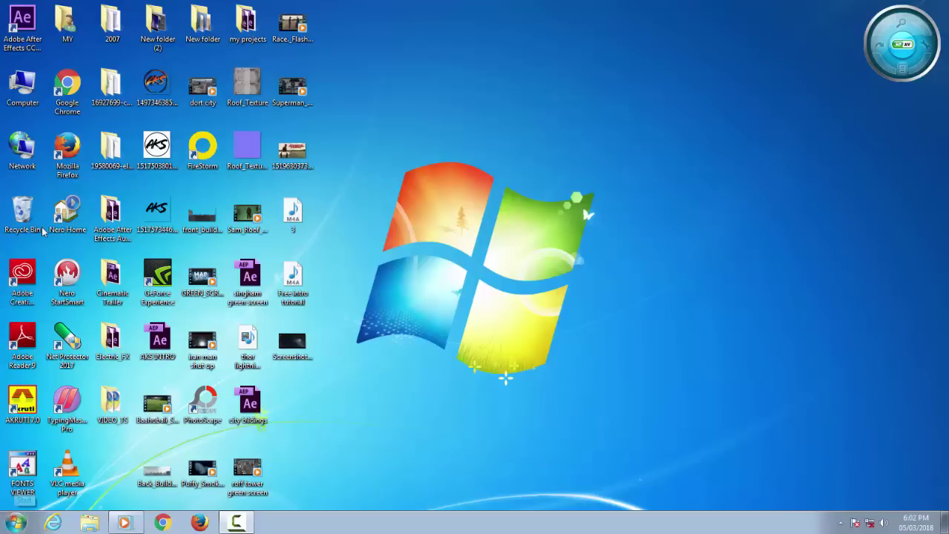
Browse Computer > Local Disk (D:) > adobe finel and select the Flash vs Superman blue-screen clip.
double_click(24, 87)
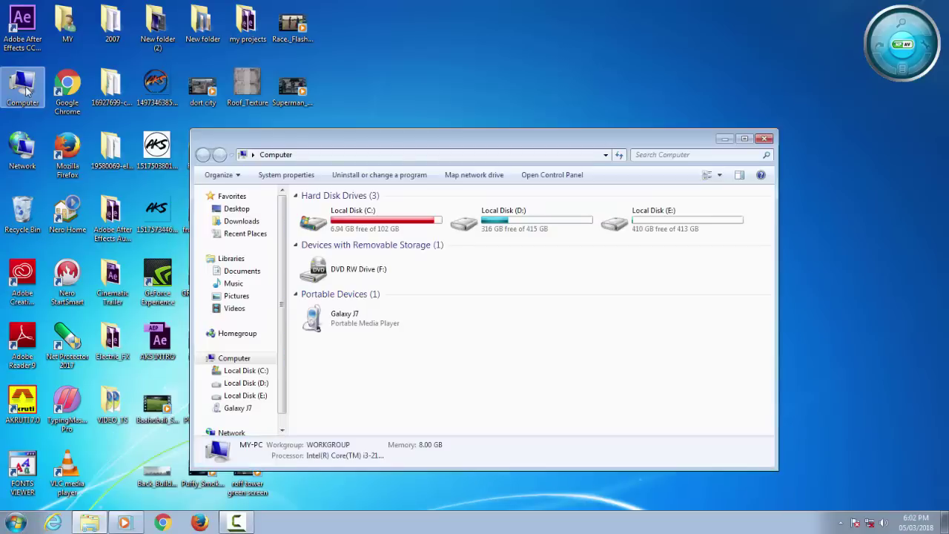
double_click(545, 220)
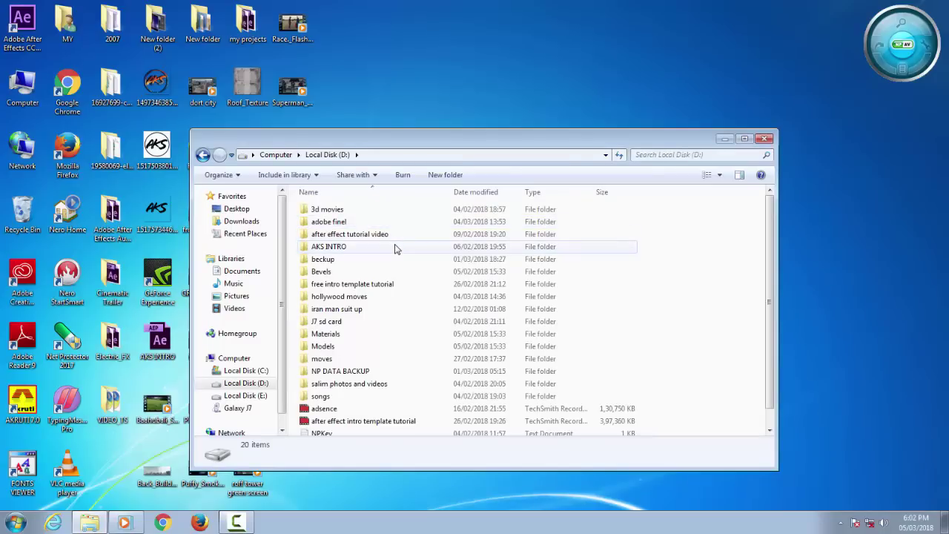
double_click(345, 221)
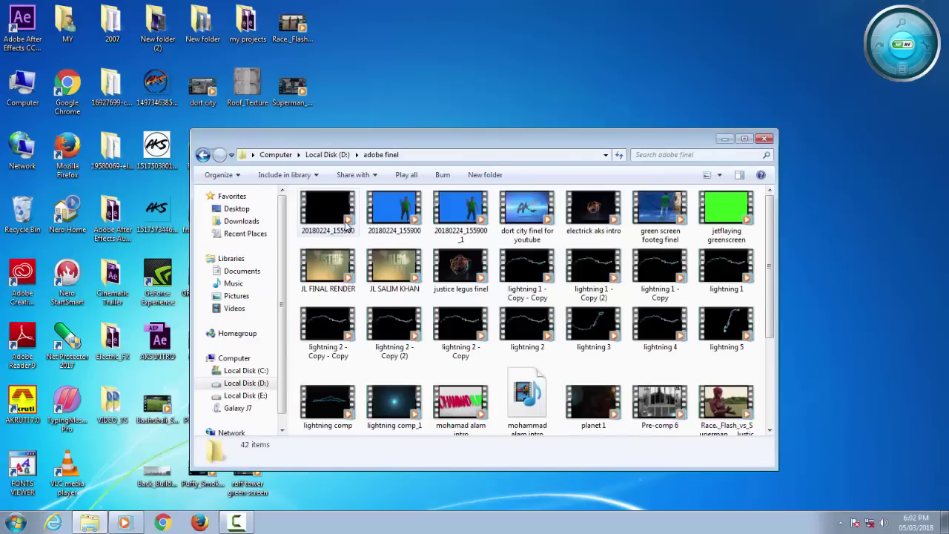
scroll(531, 346, down, 3)
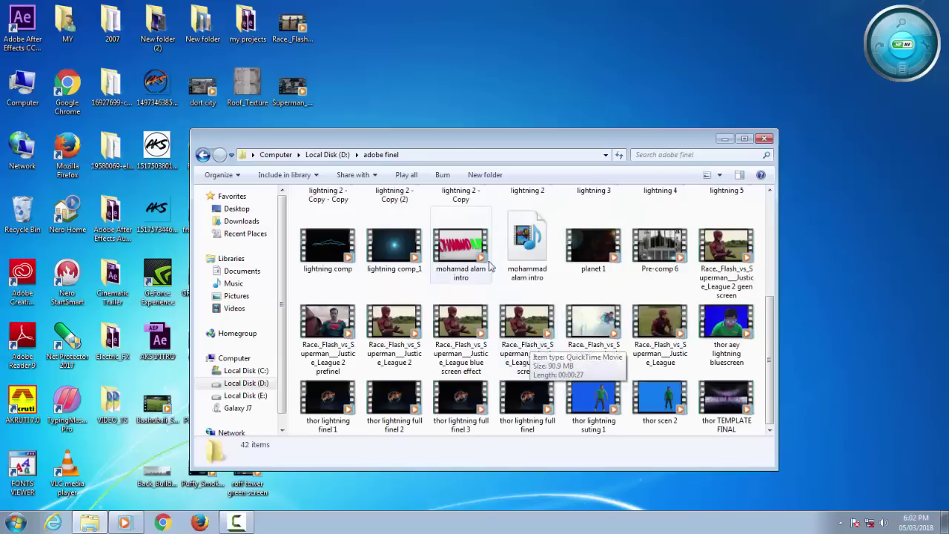
click(519, 328)
Play the Flash vs Superman blue-screen clip in Windows Media Player to the end, then close it.
double_click(519, 329)
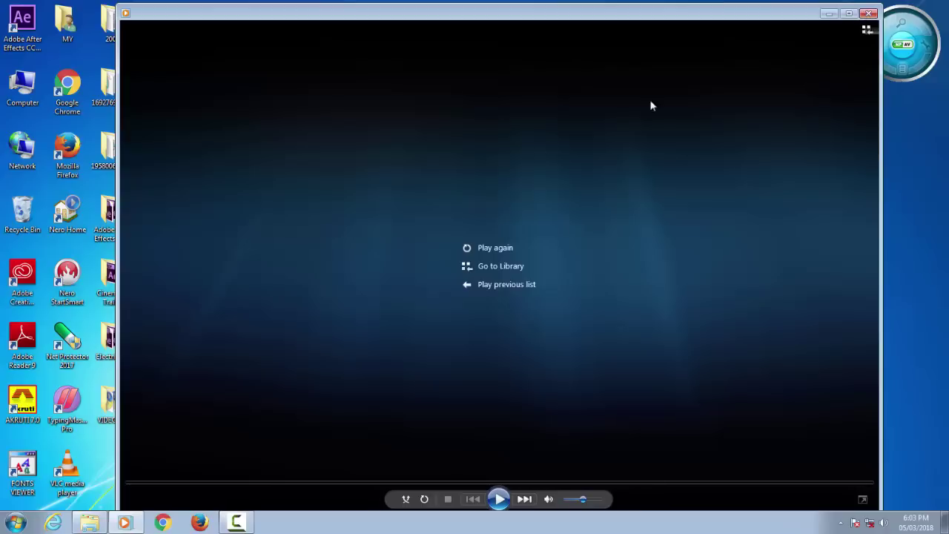
click(870, 15)
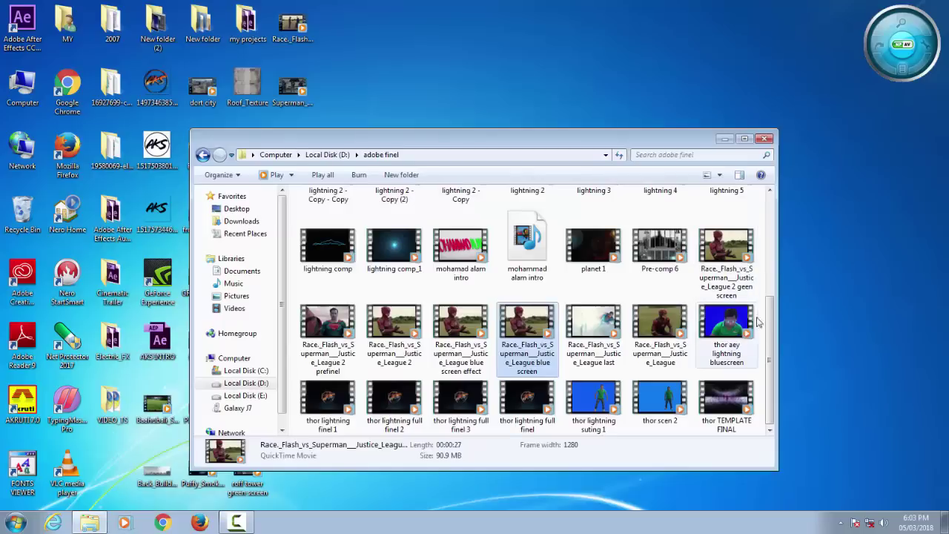
Close the adobe finel folder window and refresh the desktop.
scroll(759, 327, up, 1)
scroll(760, 337, down, 1)
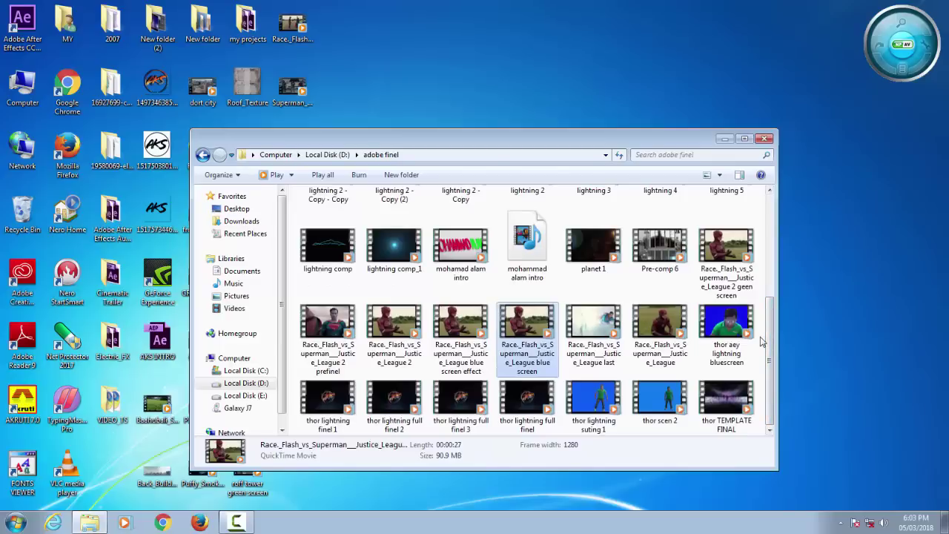
mouse_move(770, 340)
mouse_down()
mouse_move(768, 278)
mouse_move(769, 304)
mouse_up()
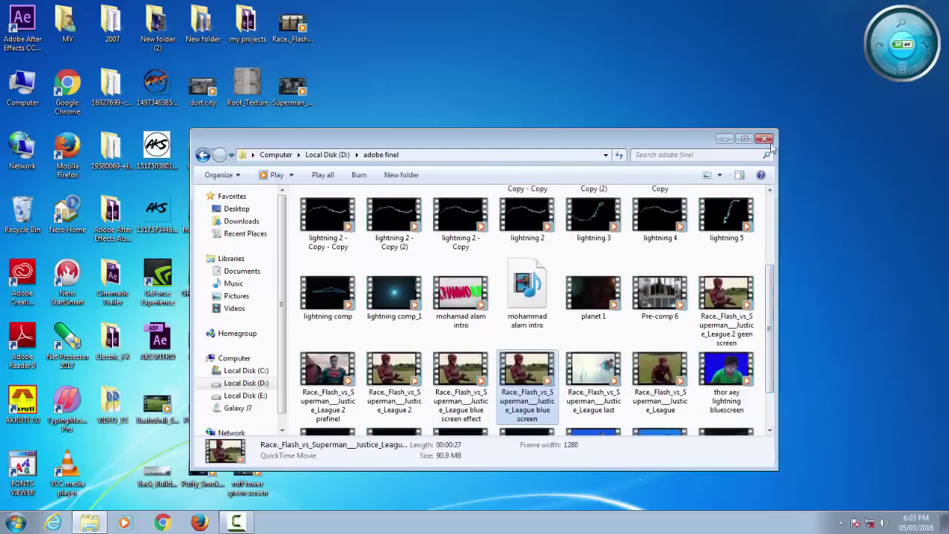
click(764, 138)
right_click(535, 152)
click(563, 186)
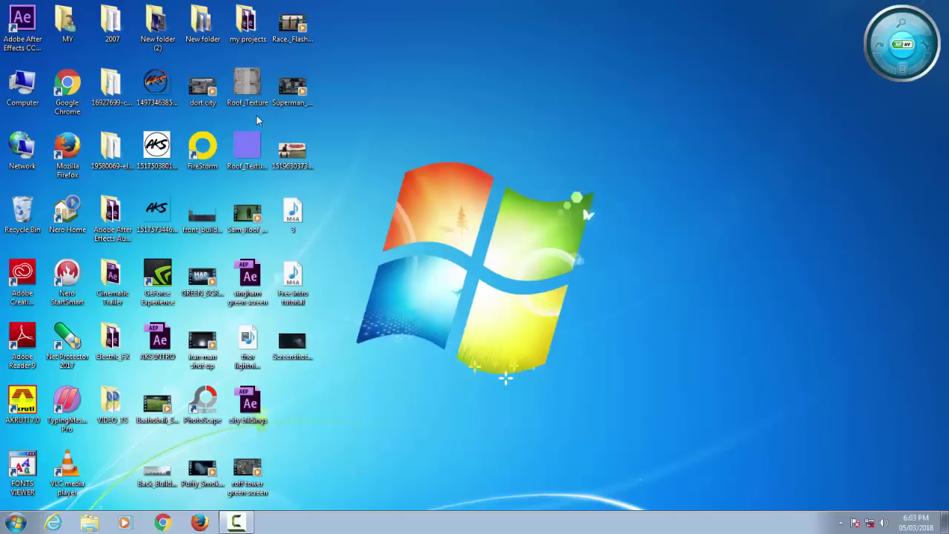
Open New folder > justisleg shot and preview both Capture 2018-02-22 road images.
double_click(209, 28)
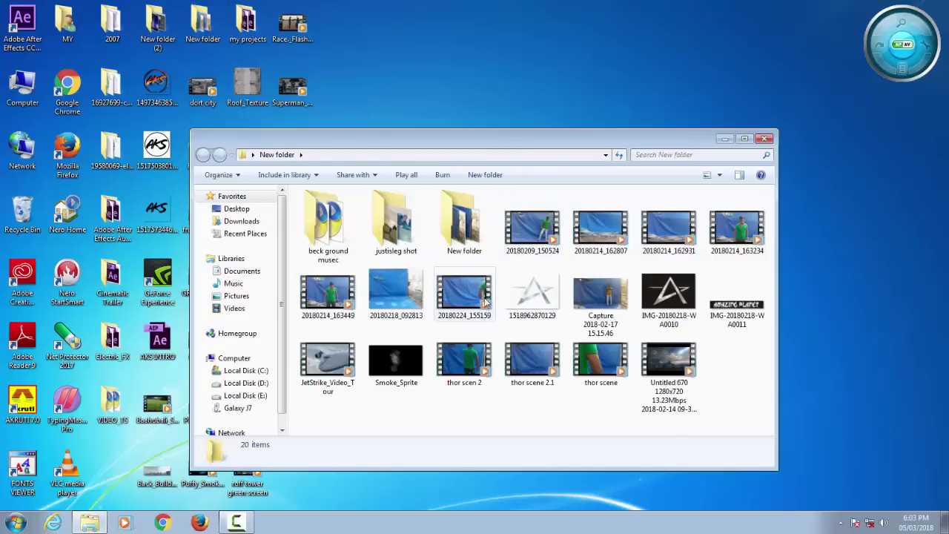
click(416, 244)
double_click(415, 244)
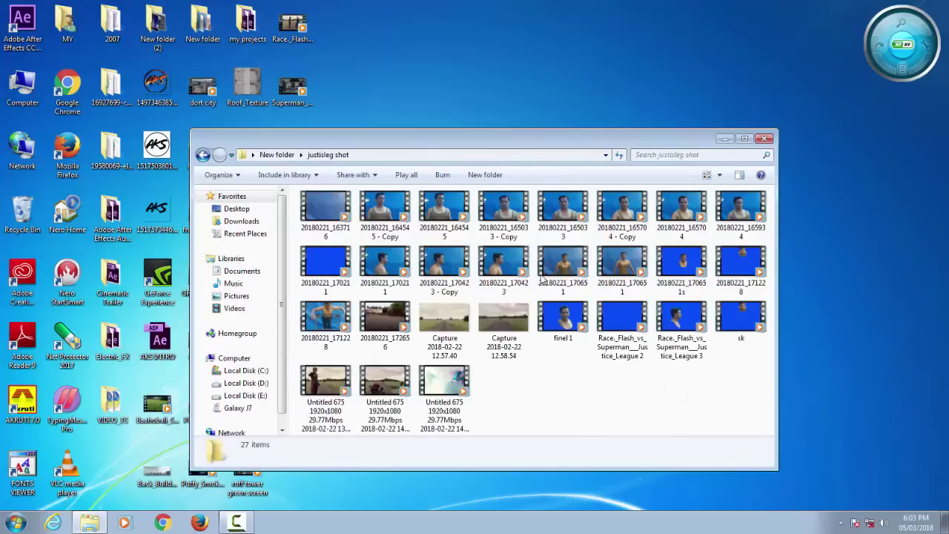
double_click(444, 317)
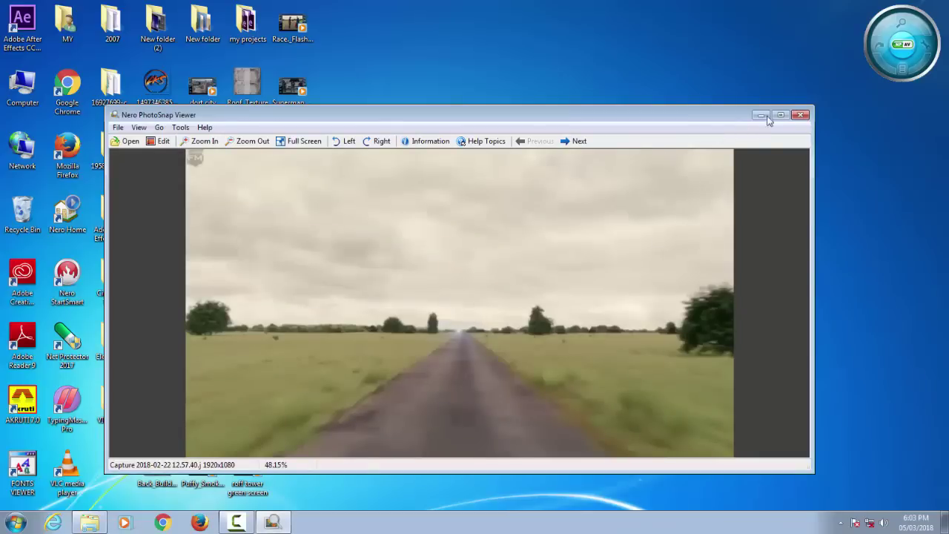
click(801, 115)
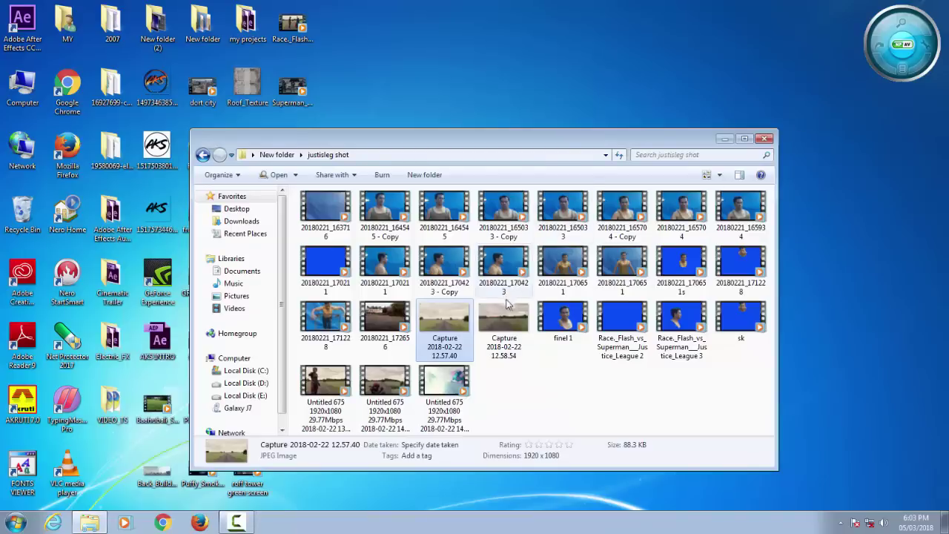
double_click(504, 317)
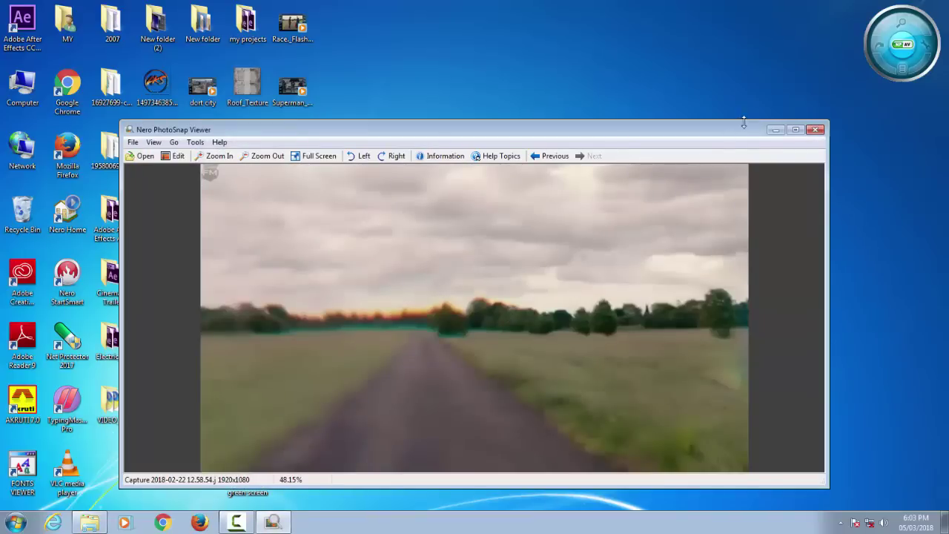
click(815, 130)
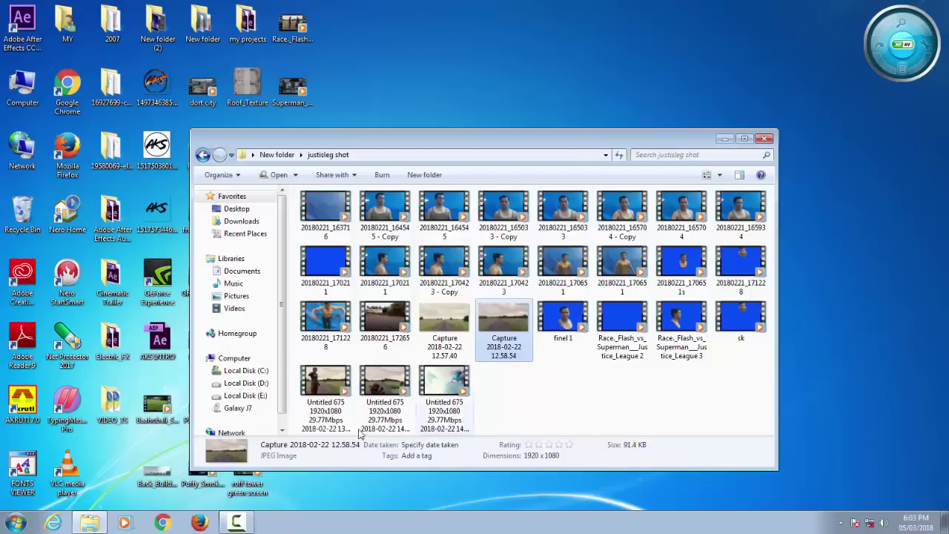
Play both Untitled 675 road clips, then close the justisleg shot folder.
double_click(326, 381)
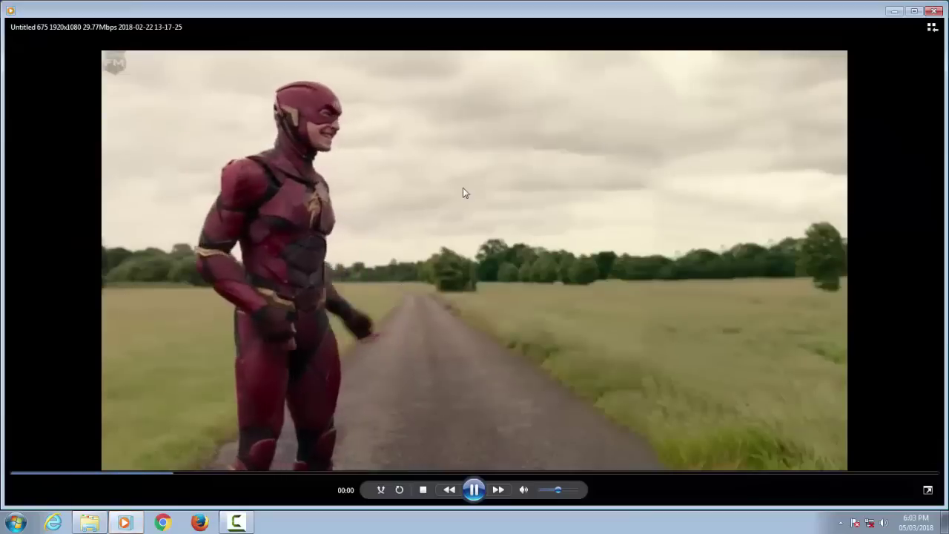
drag(586, 13, 584, 0)
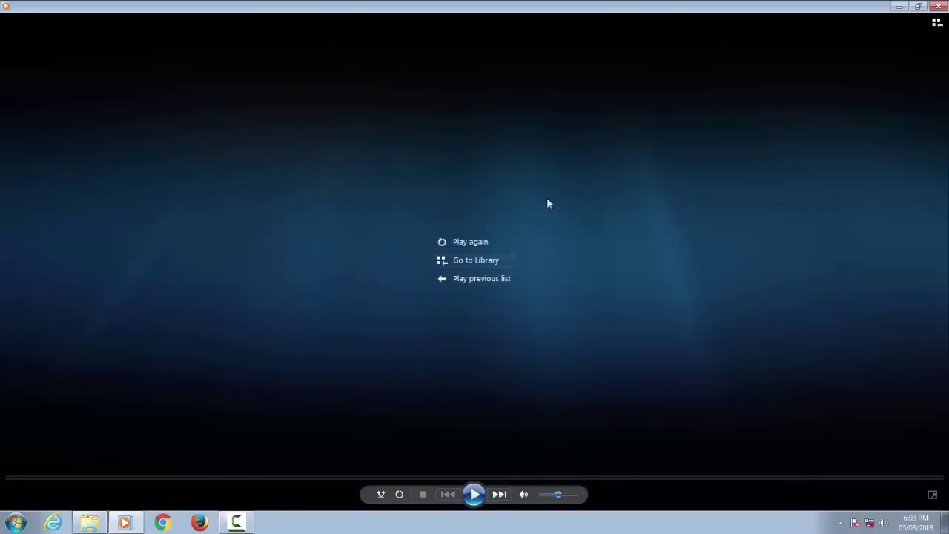
click(938, 6)
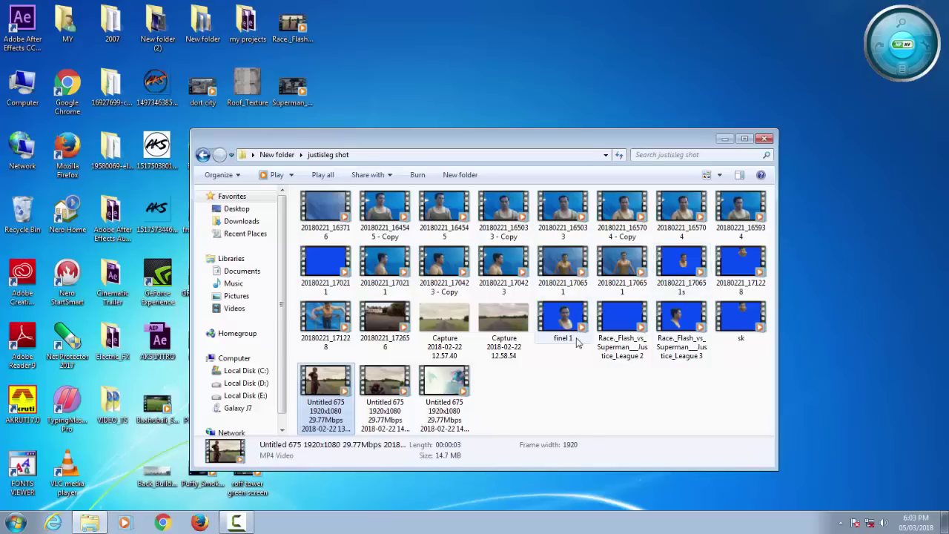
double_click(387, 389)
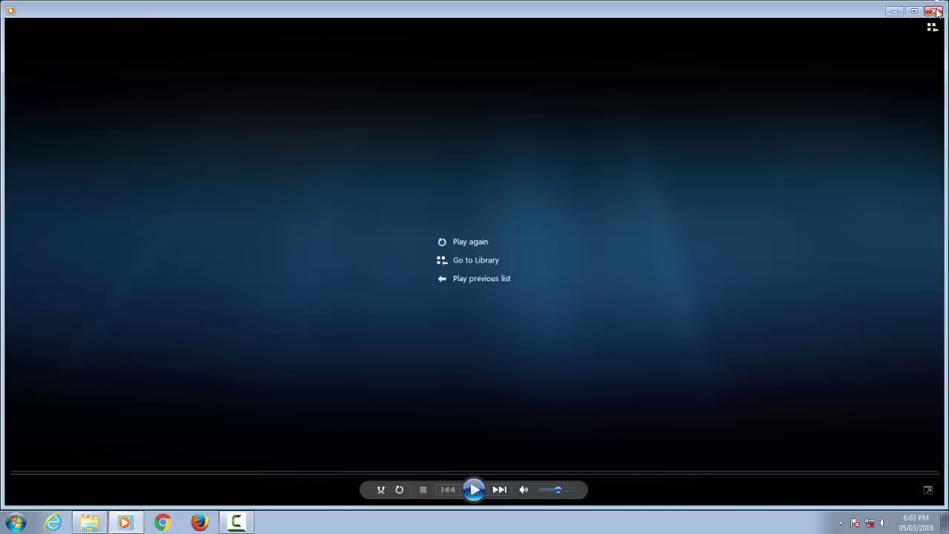
click(934, 12)
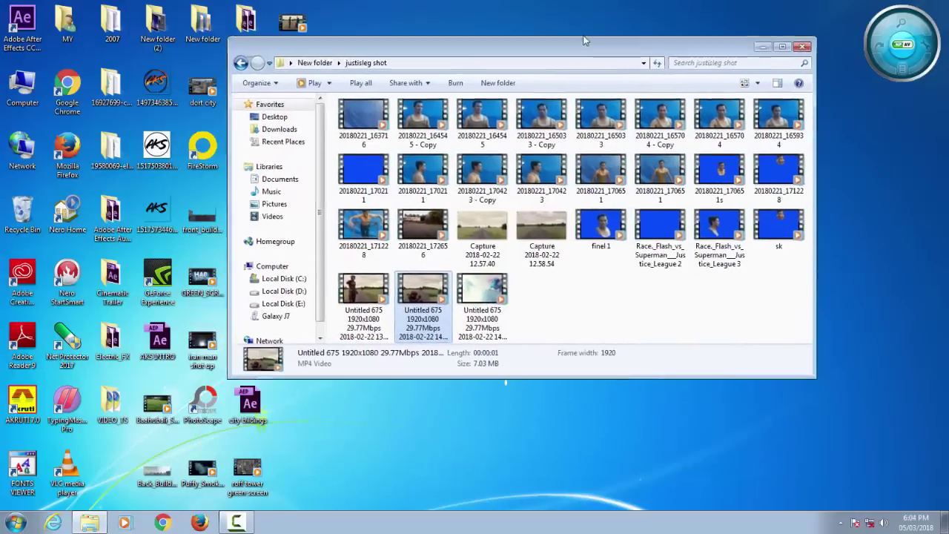
drag(550, 140, 580, 26)
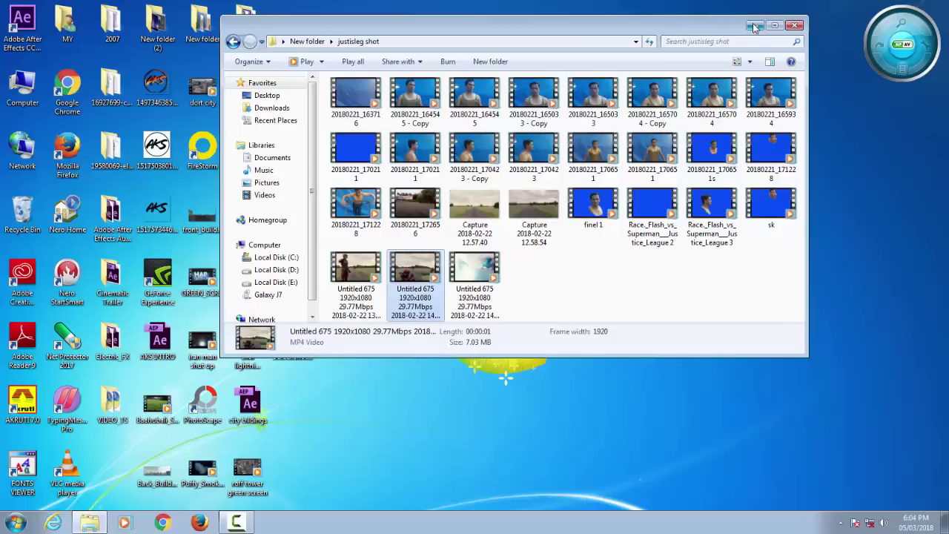
click(797, 26)
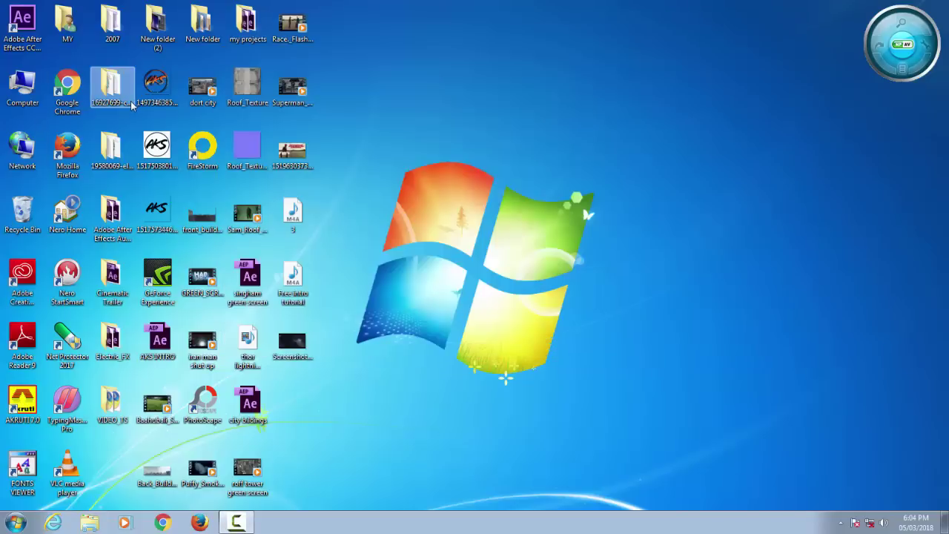
Reopen New folder > justisleg shot, reposition the window, then close it.
double_click(202, 29)
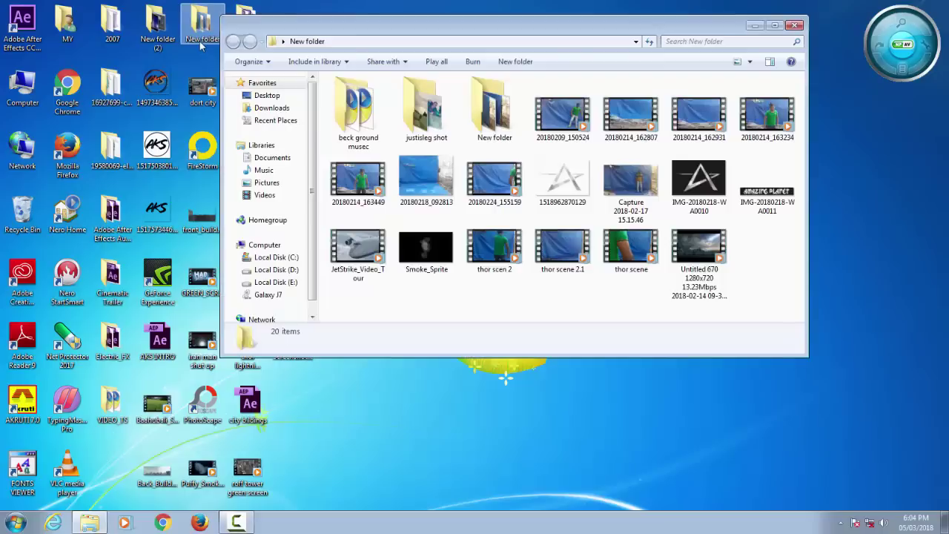
double_click(434, 122)
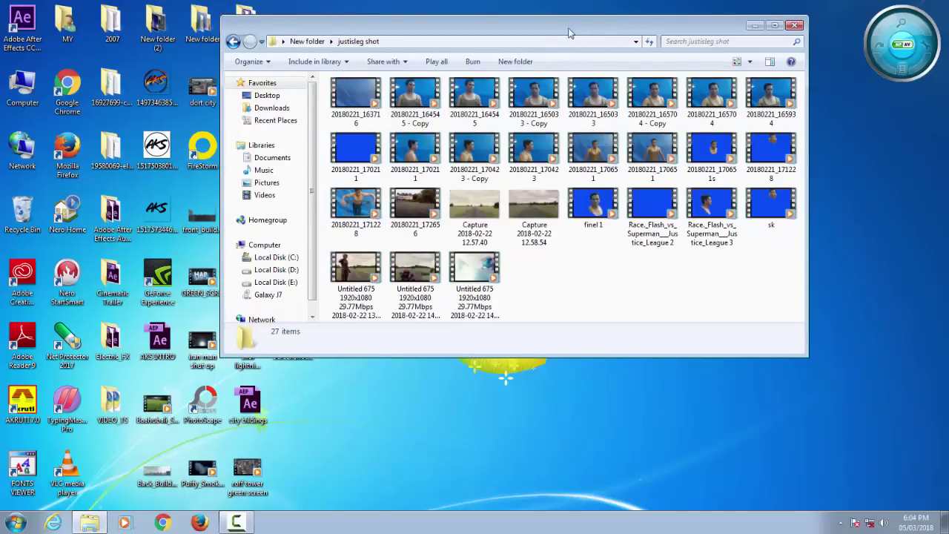
drag(567, 34, 552, 58)
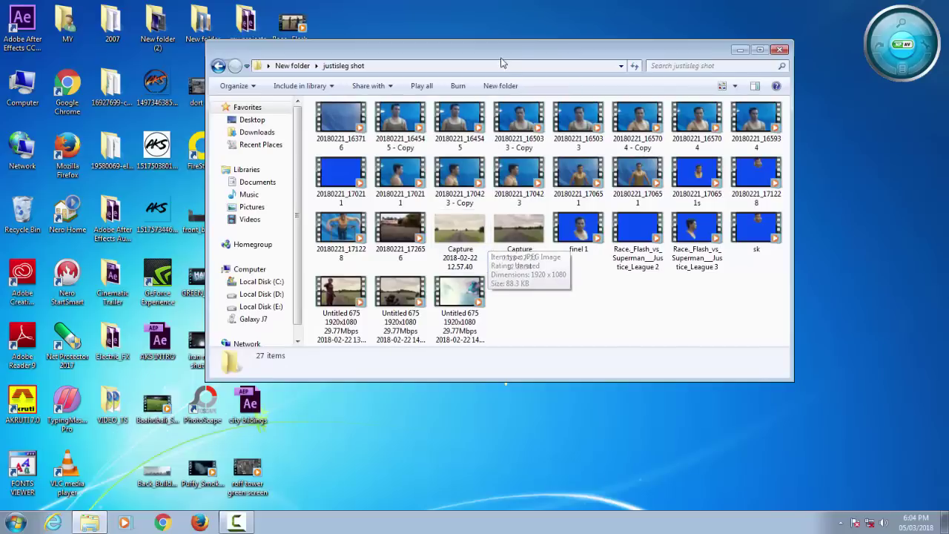
drag(515, 55, 415, 76)
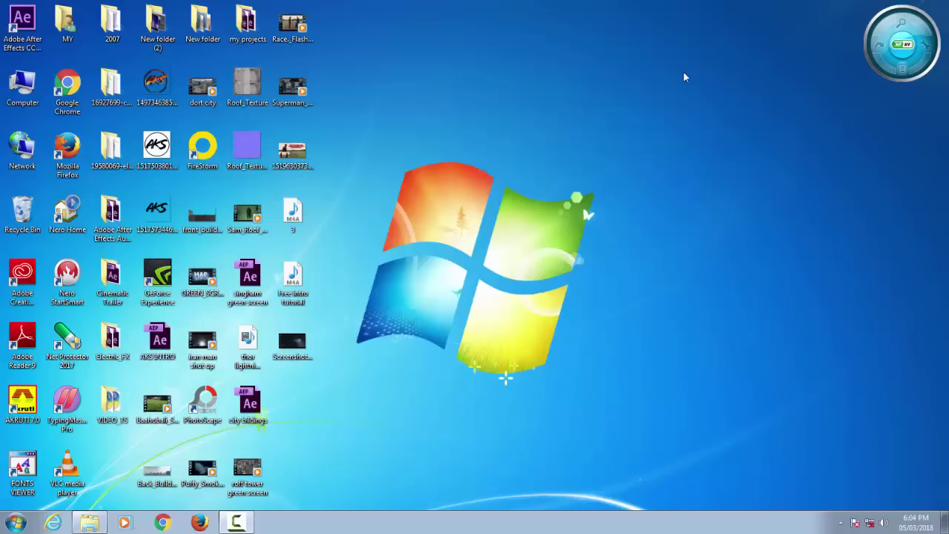
click(681, 70)
Refresh the desktop several times and select the After Effects CC shortcut.
right_click(590, 76)
click(620, 111)
right_click(582, 40)
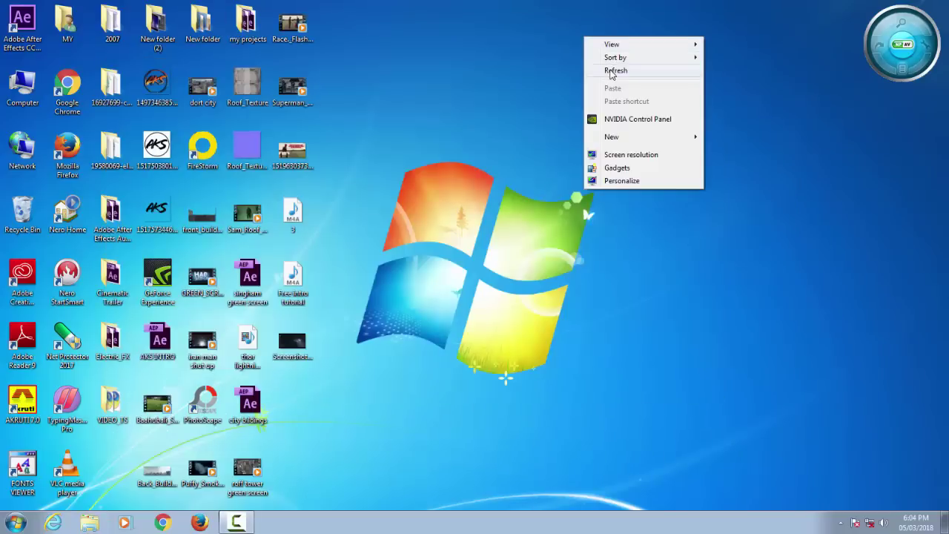
click(609, 74)
right_click(580, 39)
click(609, 74)
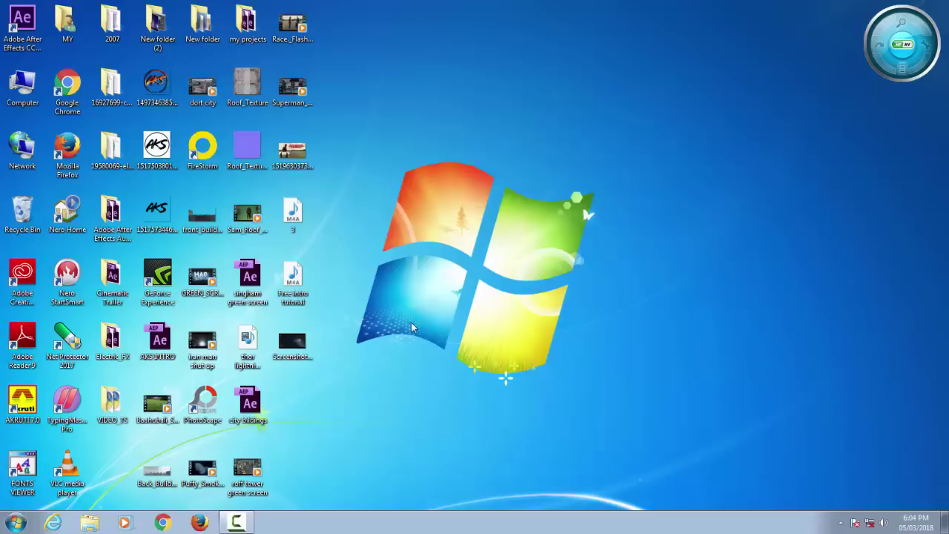
click(32, 38)
right_click(426, 94)
click(448, 124)
Open the justicelige full finel project from the my projects folder in After Effects.
double_click(255, 38)
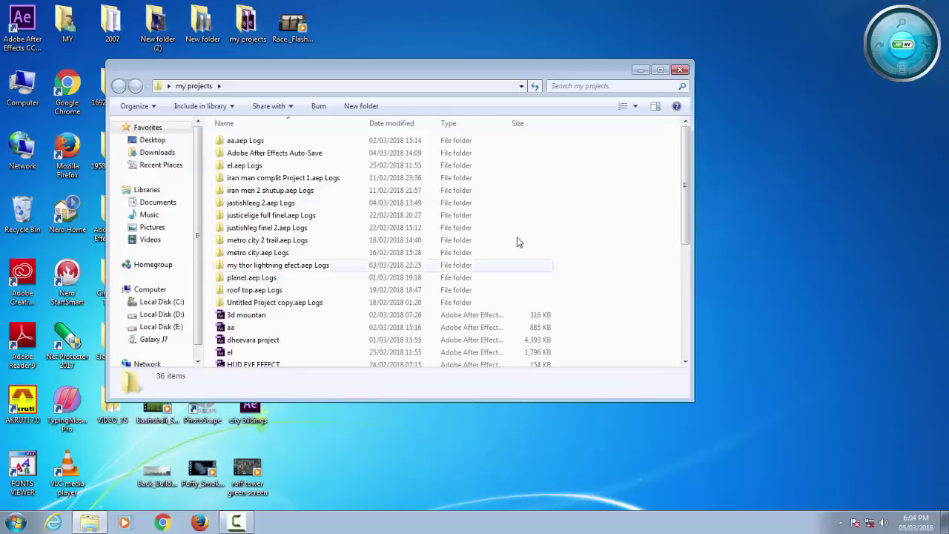
scroll(527, 250, down, 5)
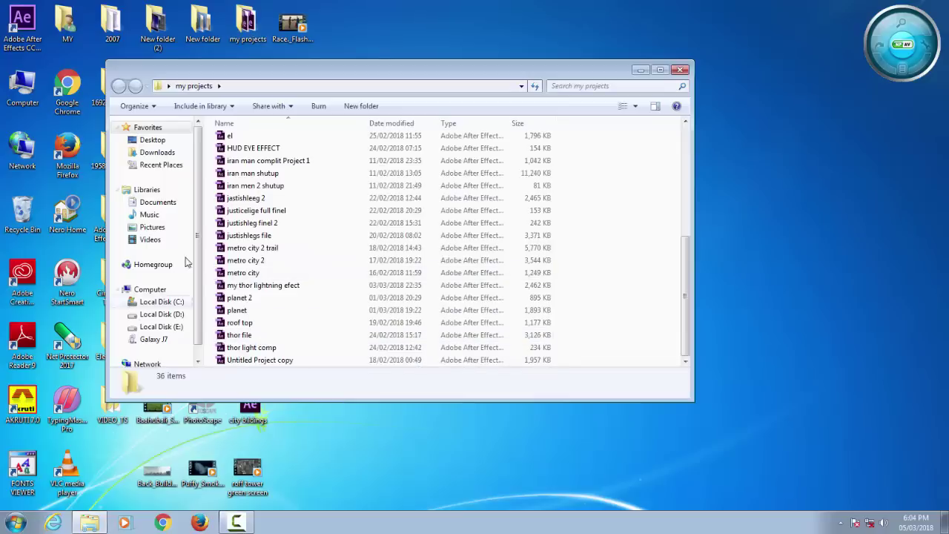
click(258, 212)
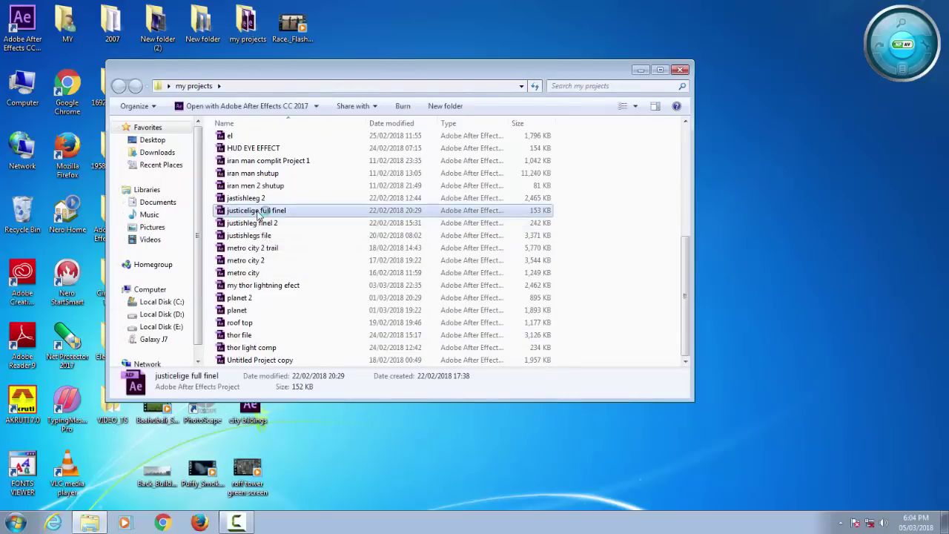
click(680, 69)
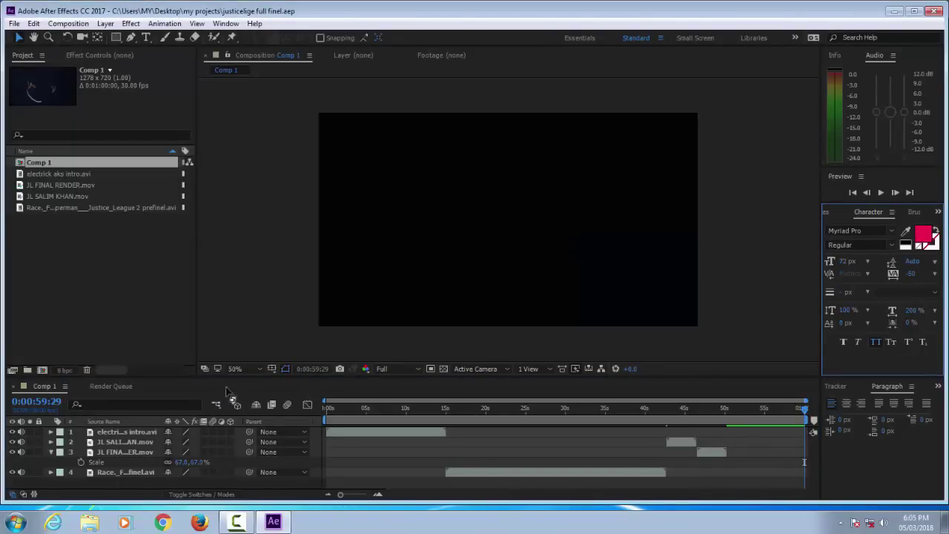
Scrub Comp 1 from near the start to the Superman shot around 0:00:19:20.
click(340, 408)
drag(339, 408, 446, 421)
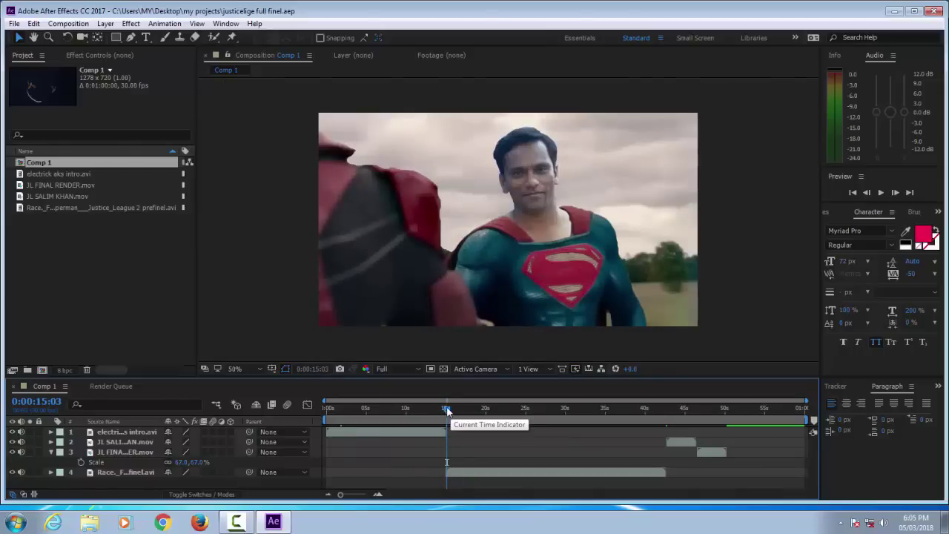
mouse_move(447, 408)
mouse_down()
mouse_move(673, 430)
mouse_move(484, 427)
mouse_up()
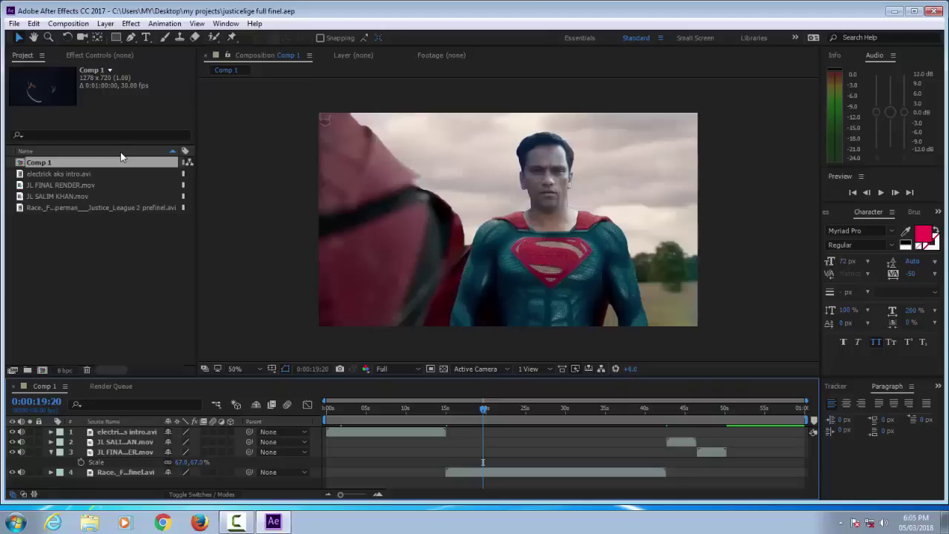
click(65, 24)
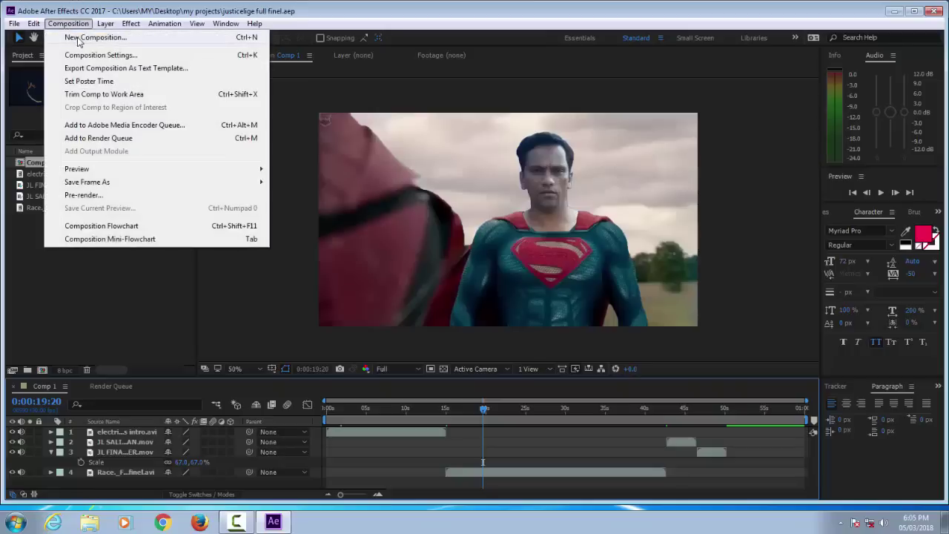
Create a 1920×1080 Comp 2 and import Capture 2018-02-22 12.58.54.jpg from Desktop > New folder > justisleg shot.
click(78, 37)
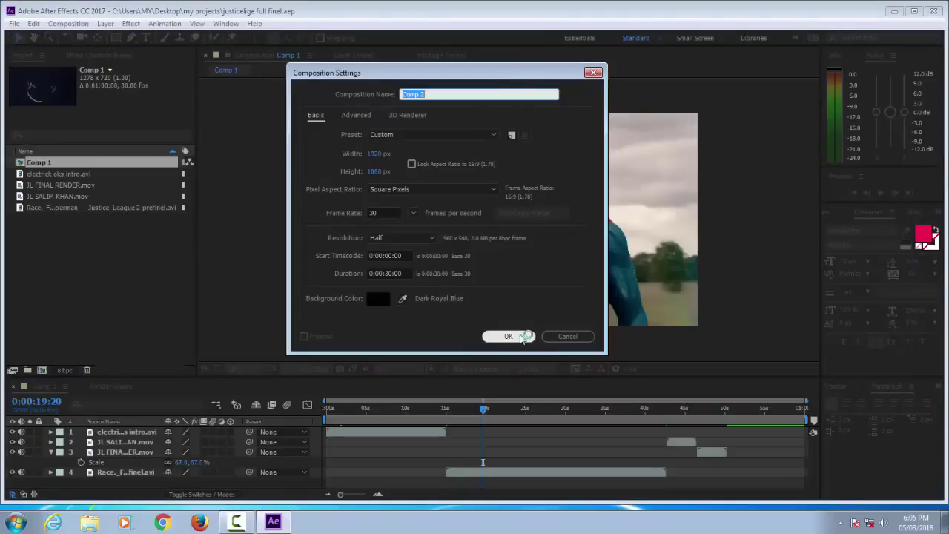
click(508, 336)
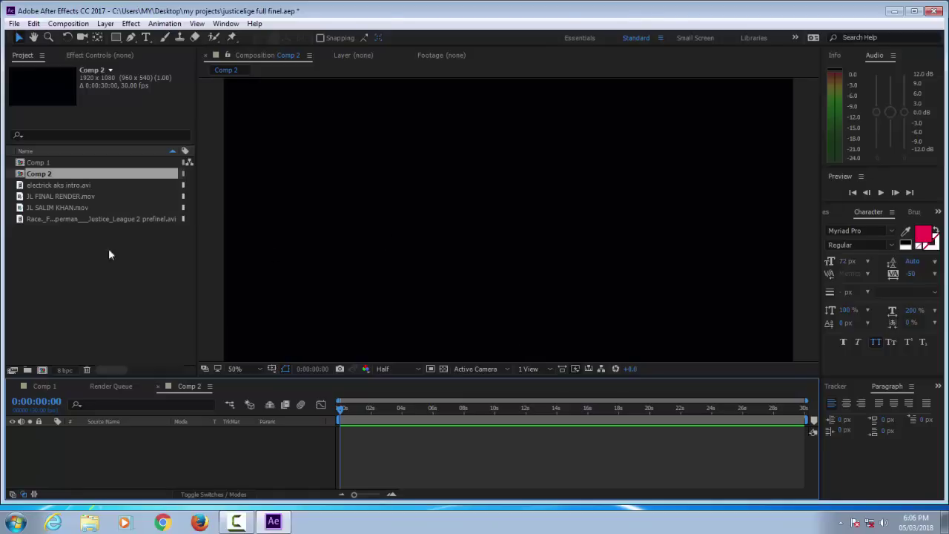
double_click(36, 265)
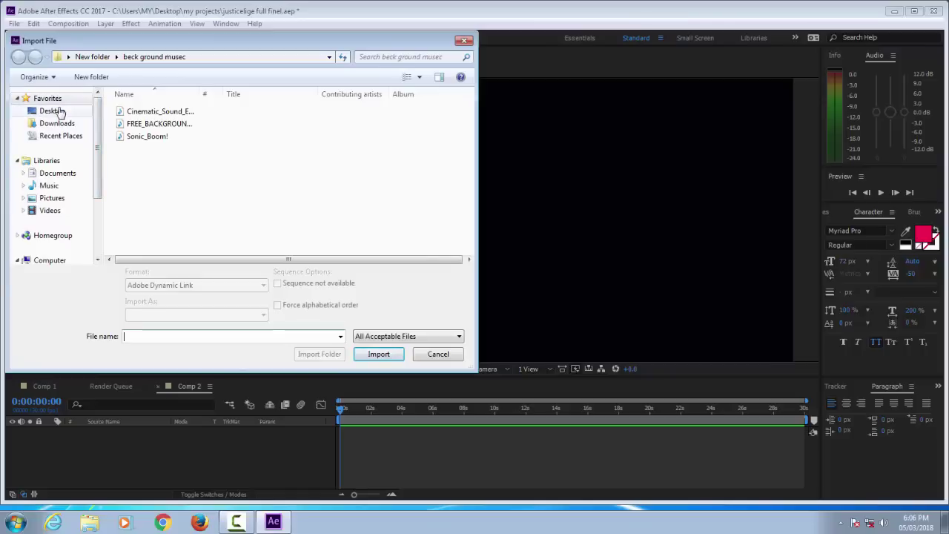
click(60, 111)
scroll(304, 193, down, 1)
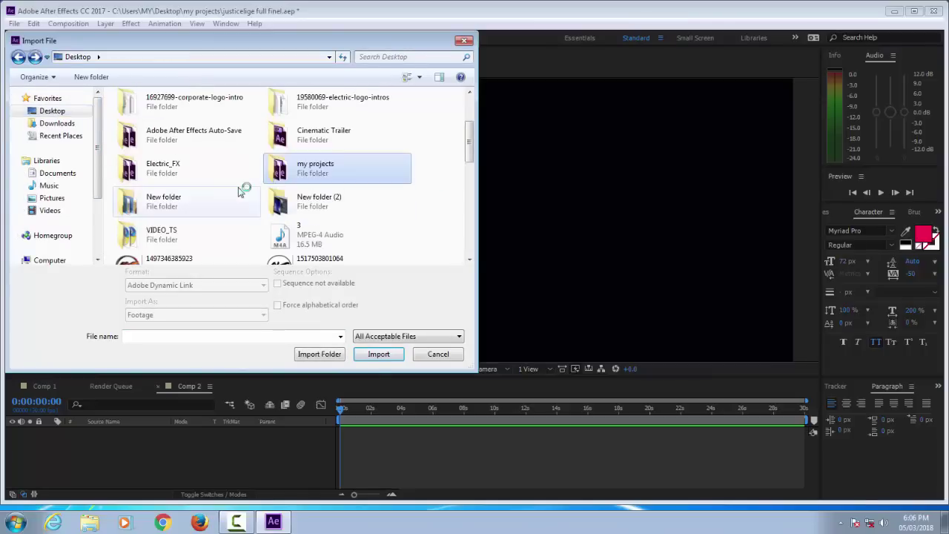
double_click(209, 204)
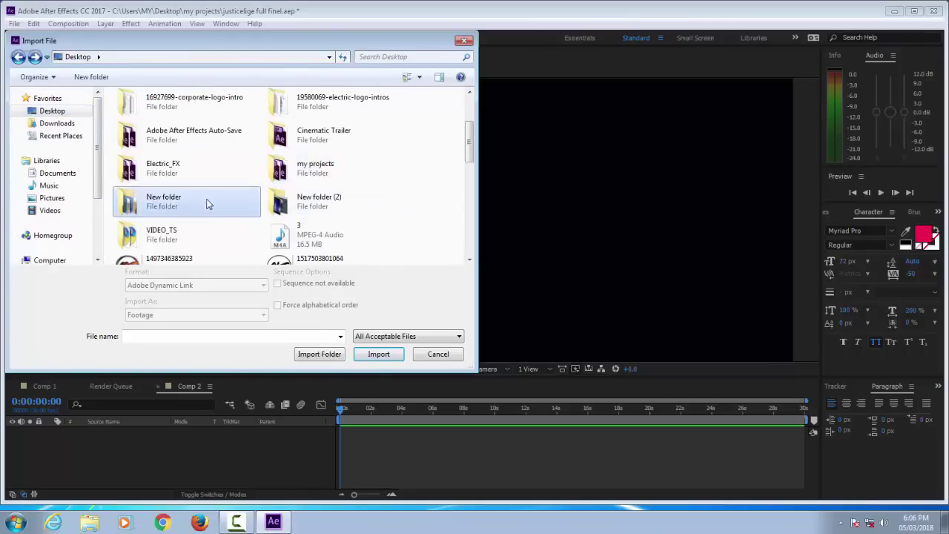
double_click(215, 130)
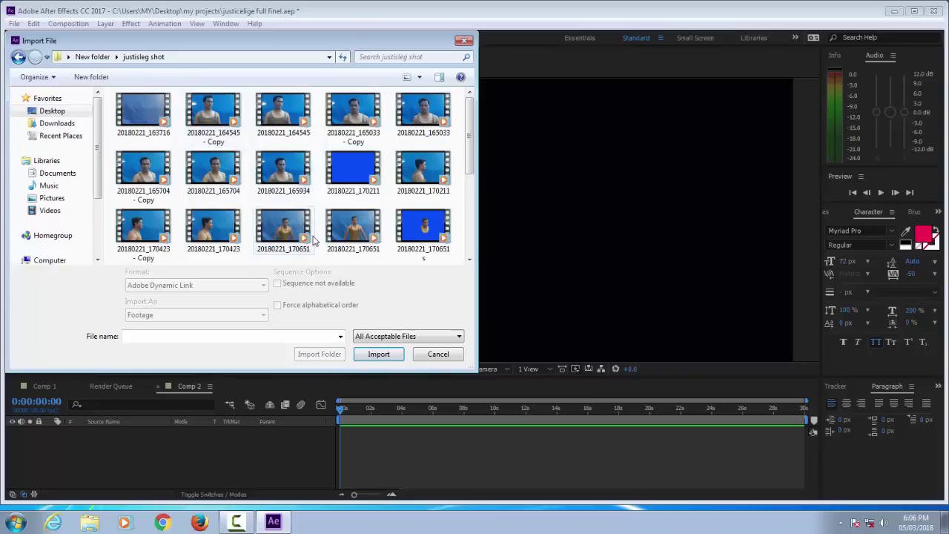
scroll(313, 239, down, 10)
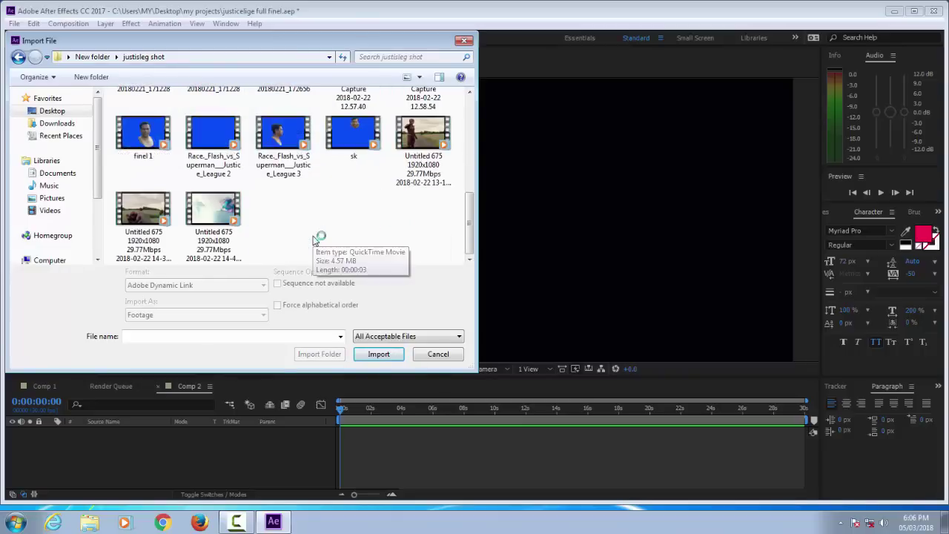
scroll(314, 237, up, 1)
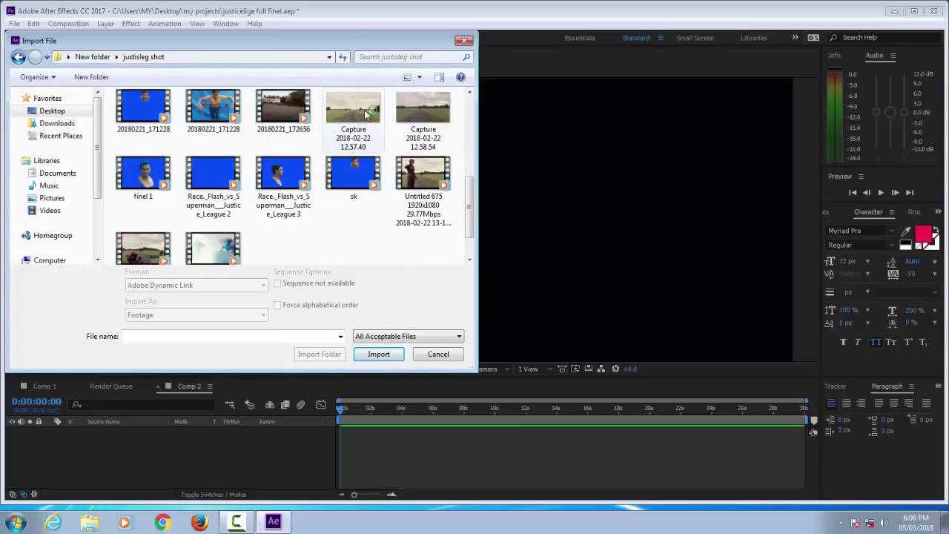
mouse_move(422, 110)
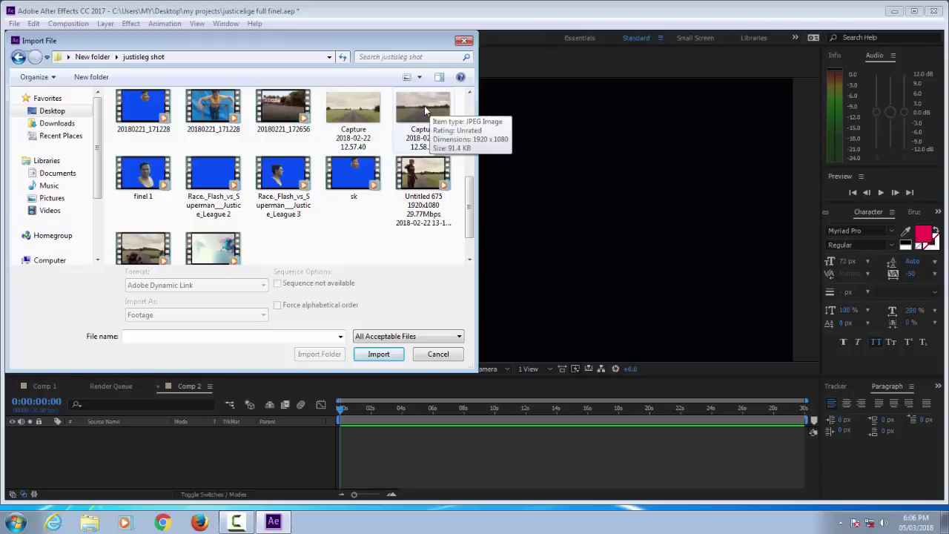
click(424, 110)
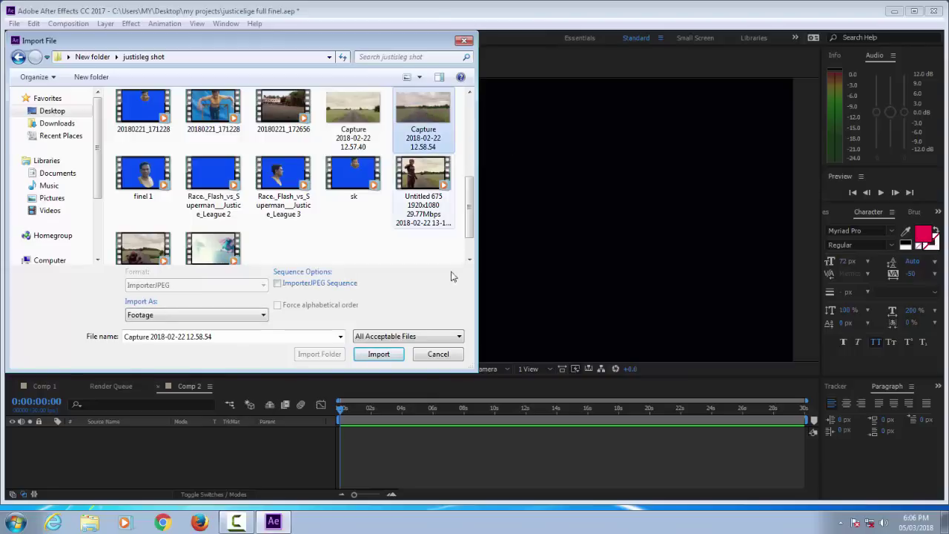
click(385, 358)
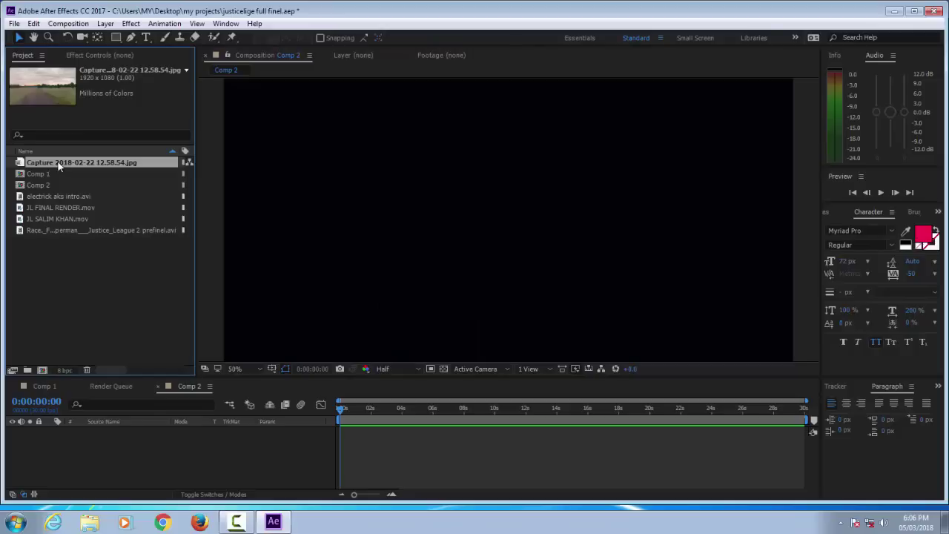
Add the Capture 2018-02-22 12.58.54.jpg layer to Comp 2, stretch it over the full frame, and set magnification to Fit.
drag(59, 164, 71, 459)
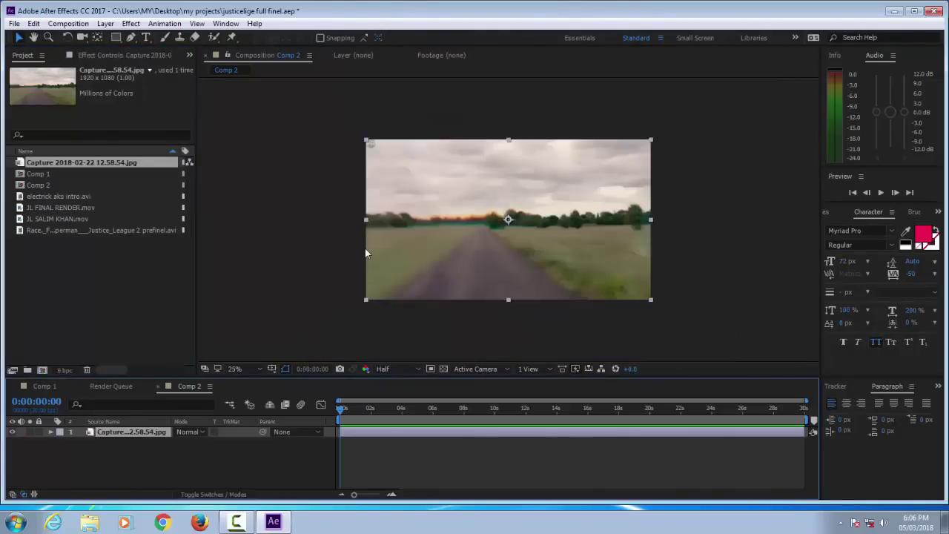
key(comma)
drag(367, 220, 303, 232)
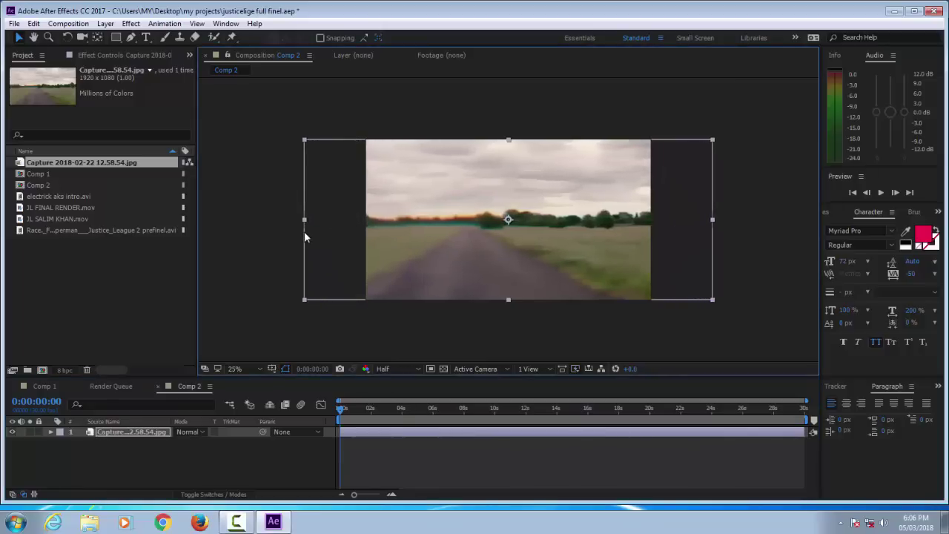
drag(509, 300, 509, 338)
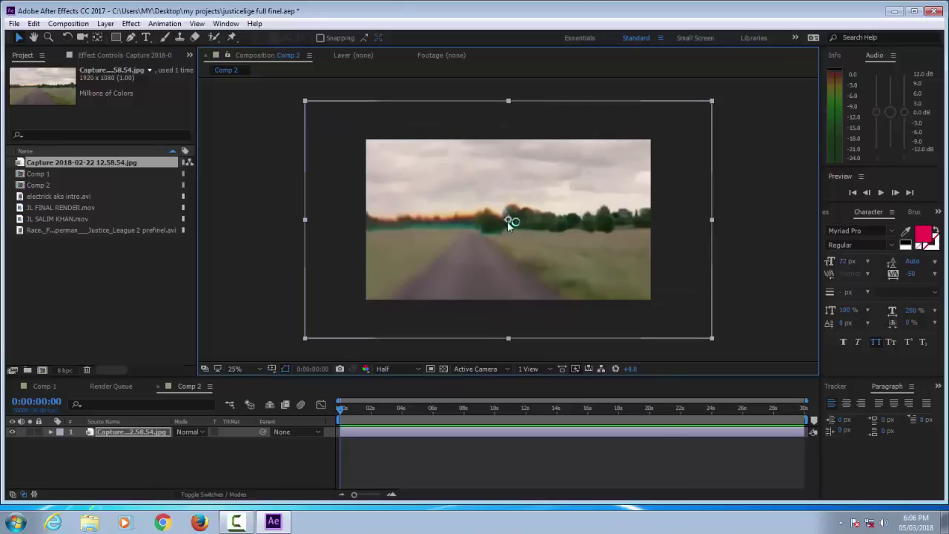
drag(508, 221, 338, 223)
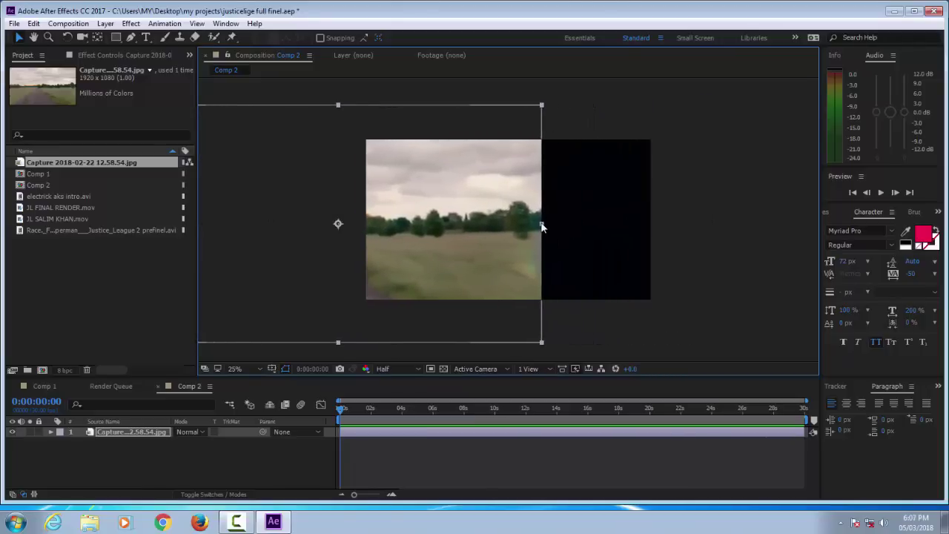
drag(542, 223, 651, 237)
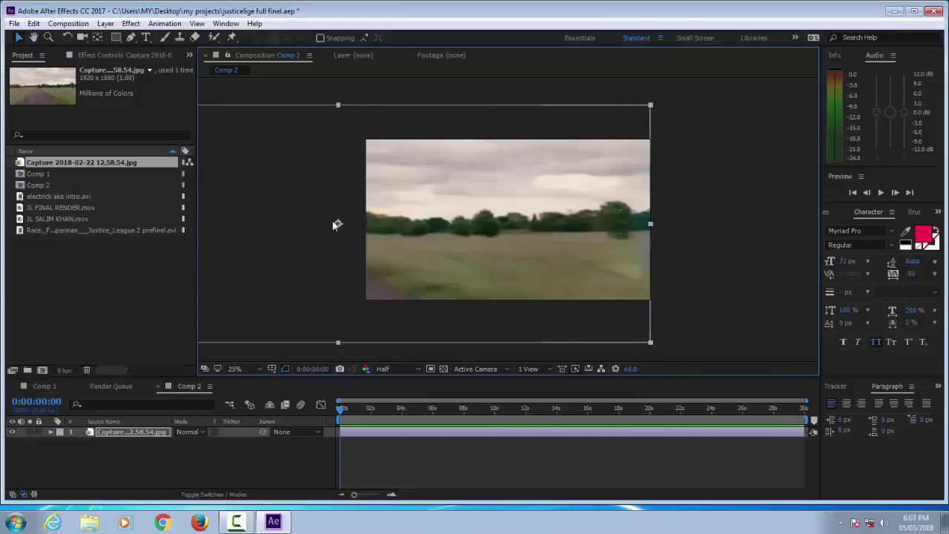
drag(337, 223, 292, 224)
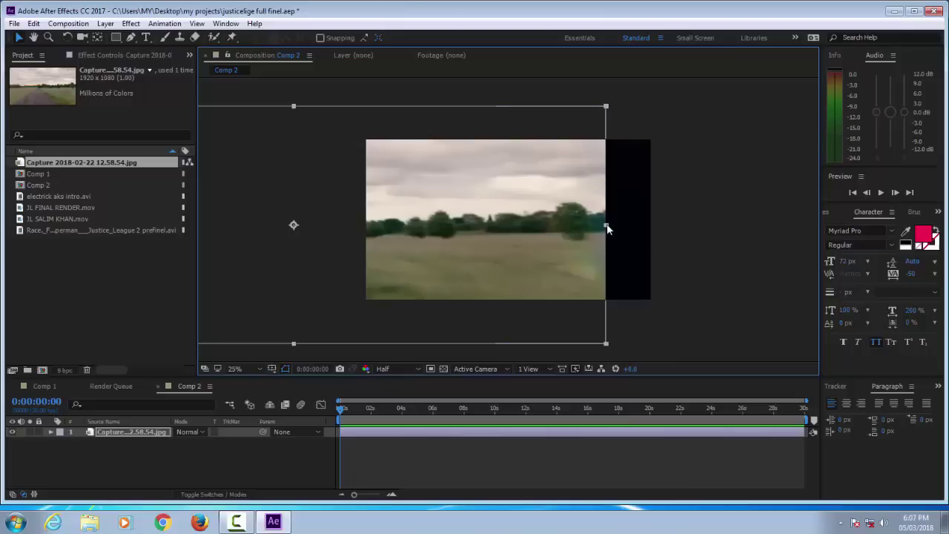
drag(605, 225, 655, 229)
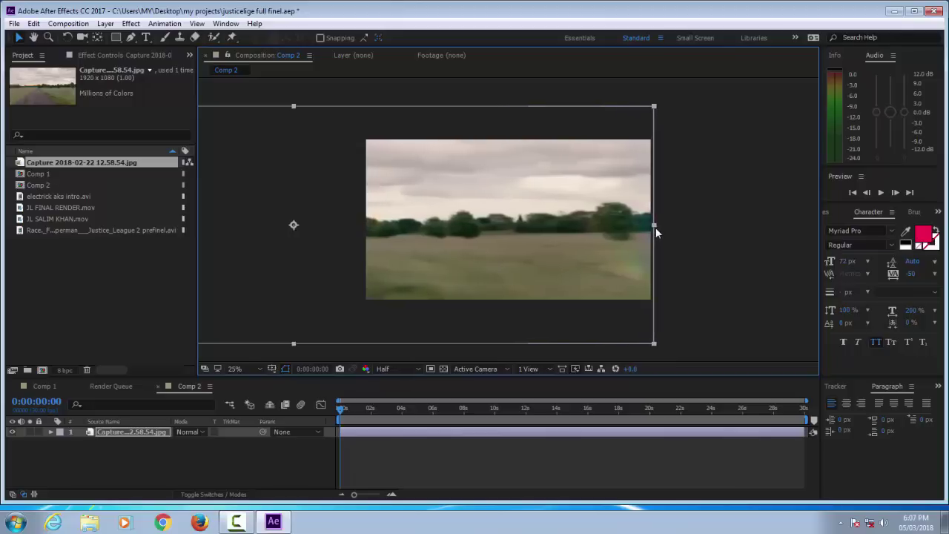
click(703, 189)
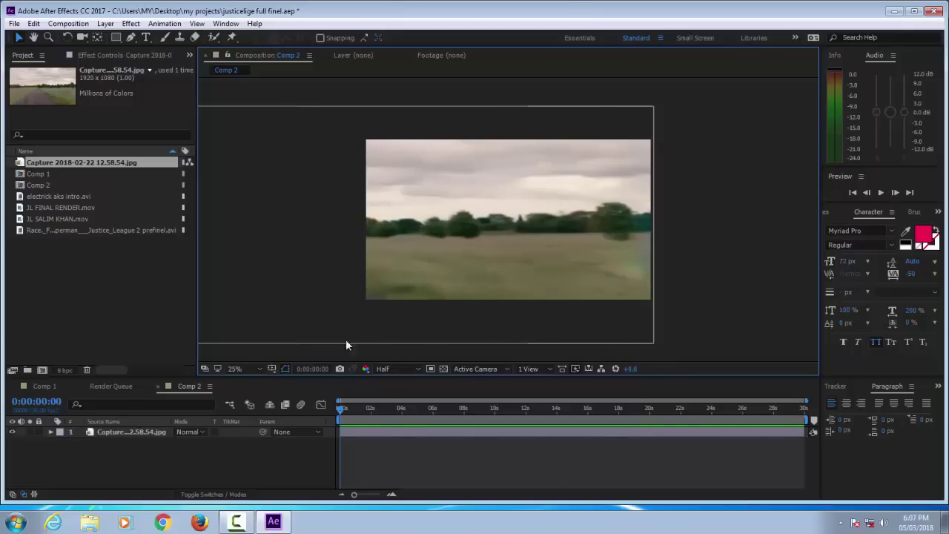
click(235, 369)
click(268, 167)
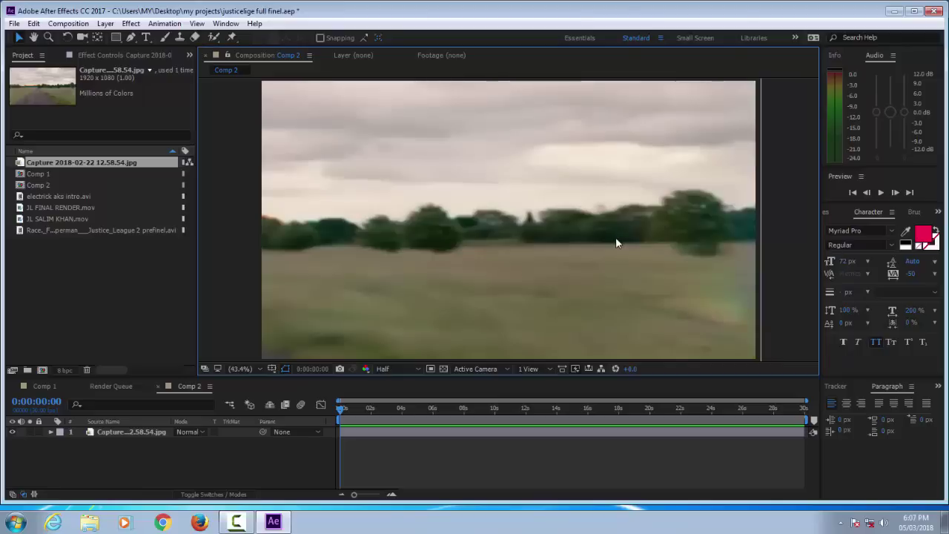
Import 20180221_165704.mp4 and play it back in the Footage viewer.
double_click(39, 264)
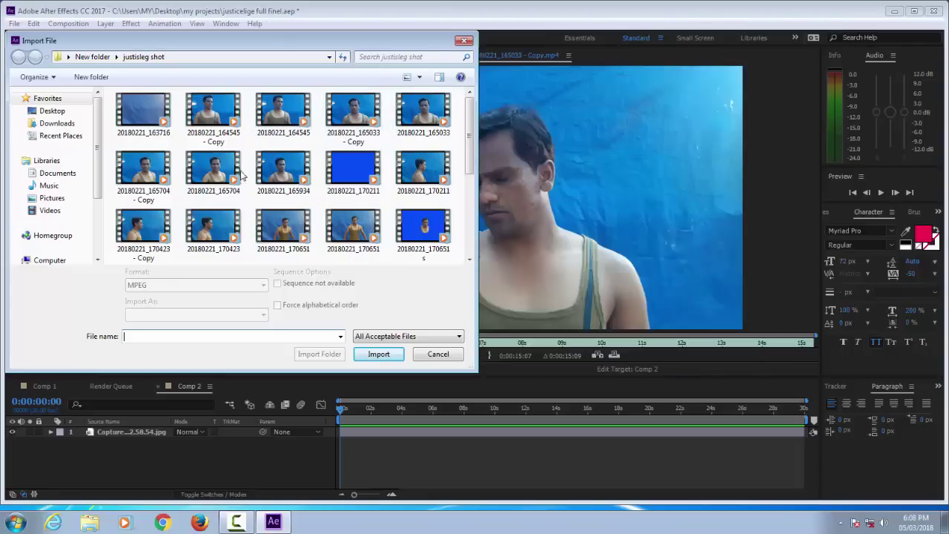
double_click(222, 170)
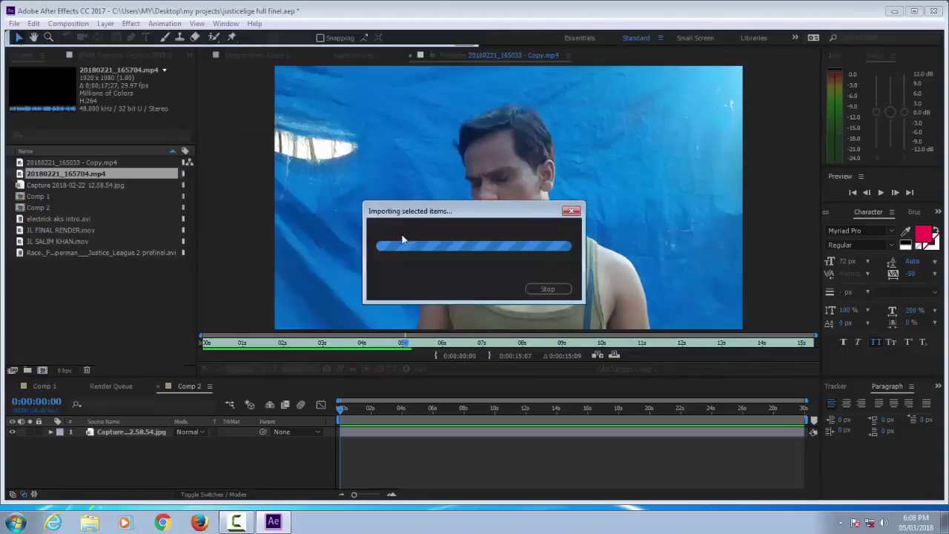
double_click(86, 174)
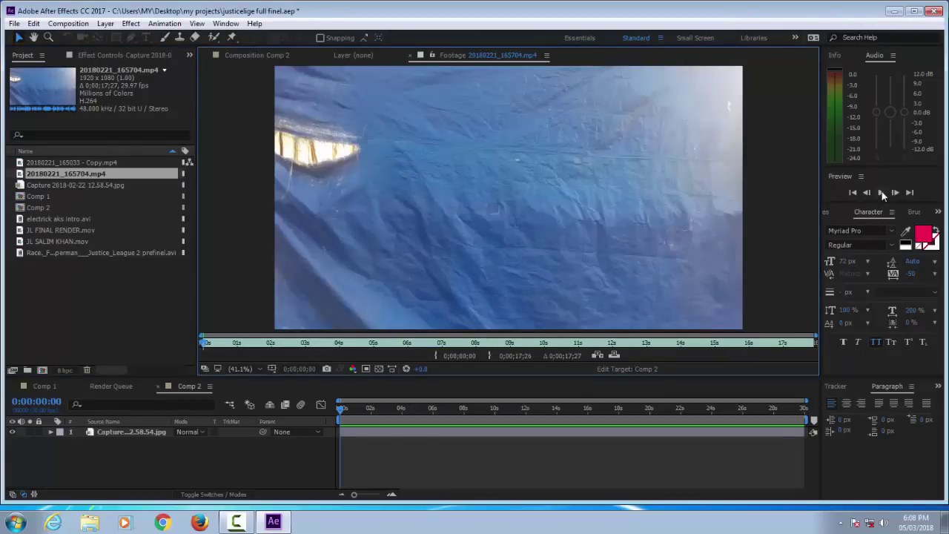
click(881, 193)
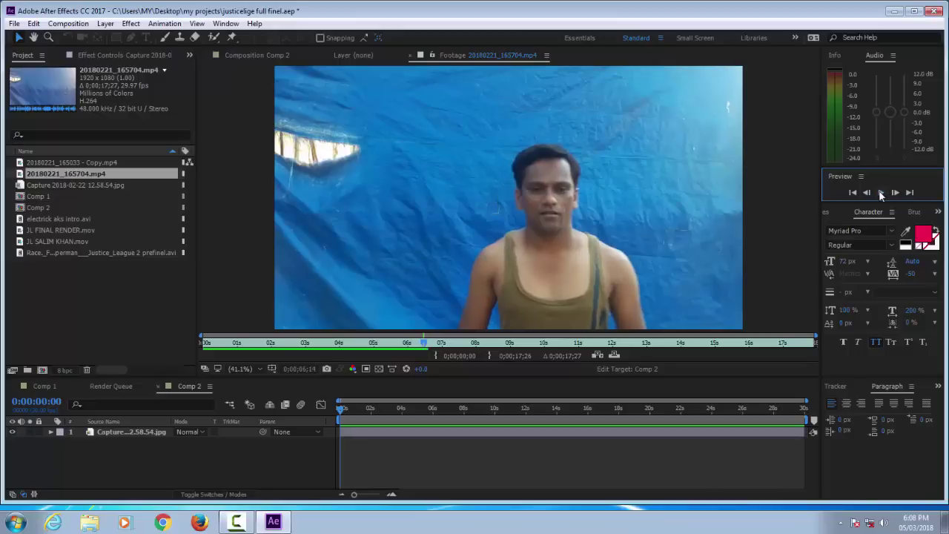
Place 20180221_165704.mp4 in Comp 2 above the Capture image layer.
click(341, 412)
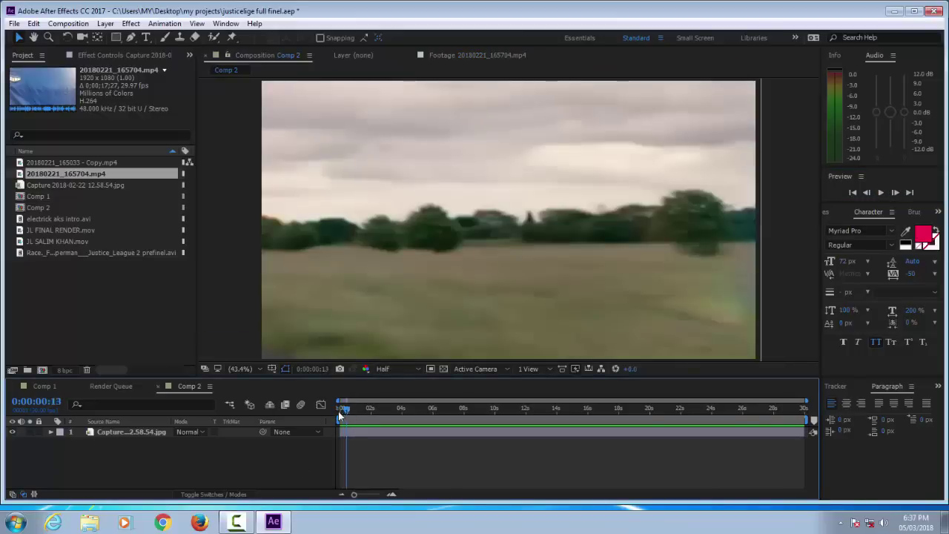
drag(84, 174, 175, 447)
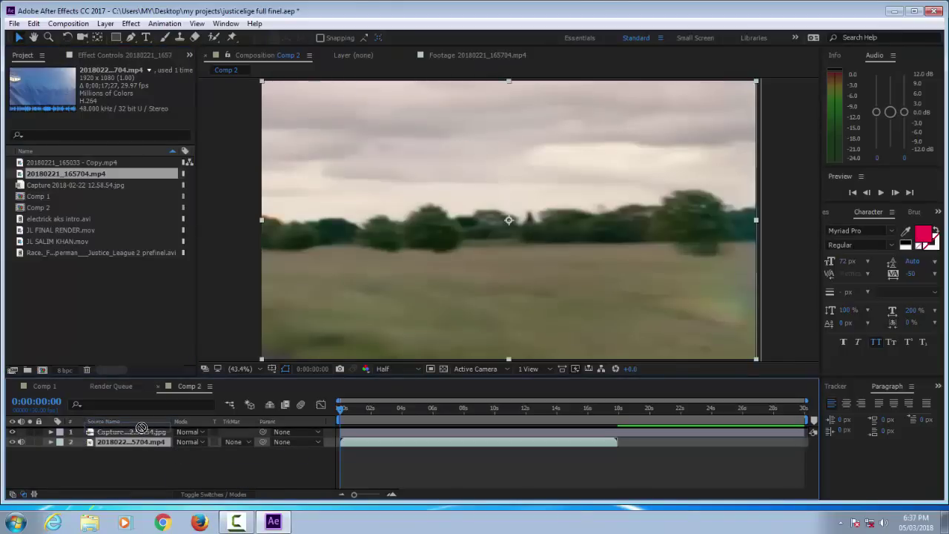
drag(141, 441, 143, 432)
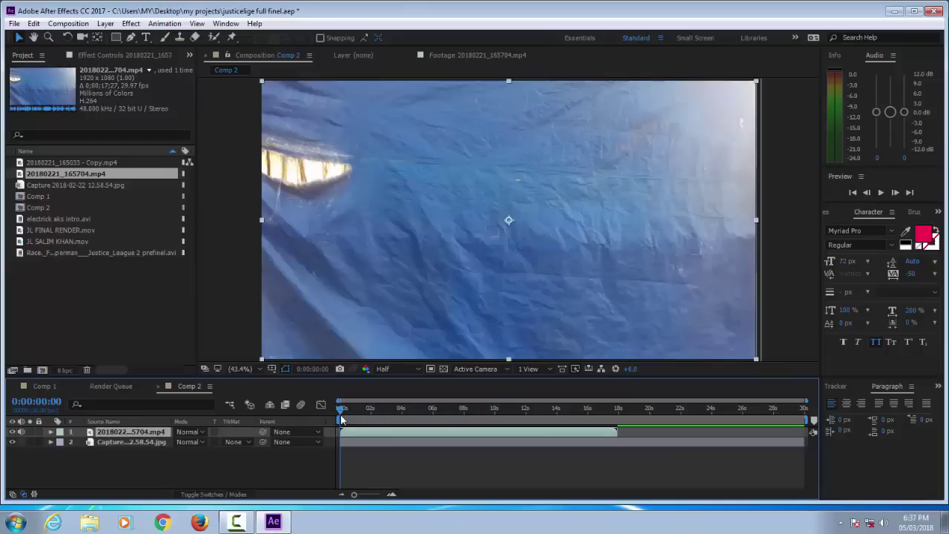
Split the clip at 0:00:10:09, delete the first part, and slide the rest to 0 seconds.
drag(340, 410, 420, 431)
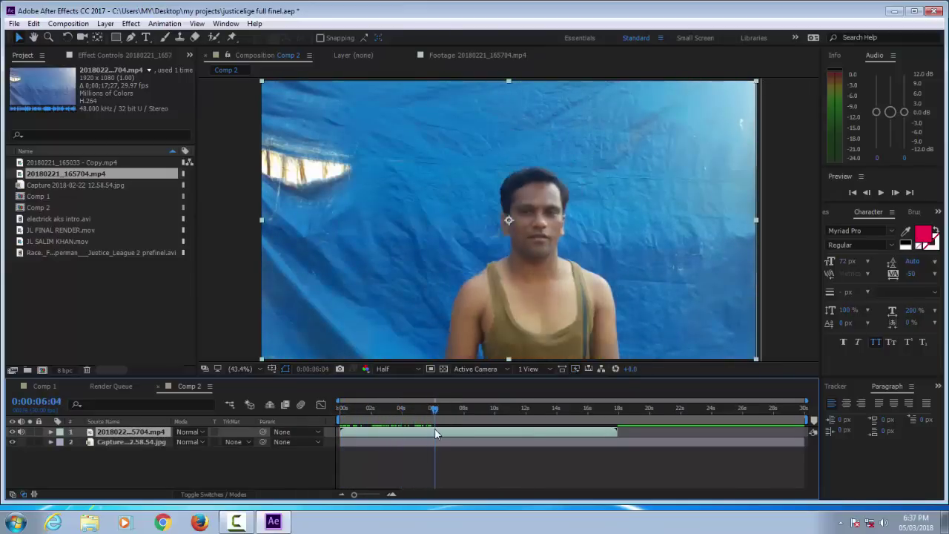
drag(420, 431, 499, 432)
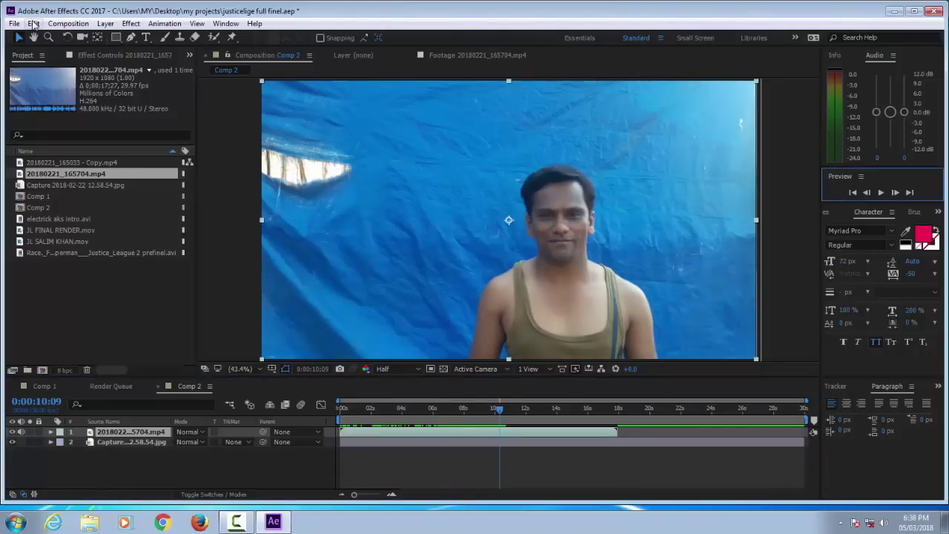
click(34, 23)
click(63, 190)
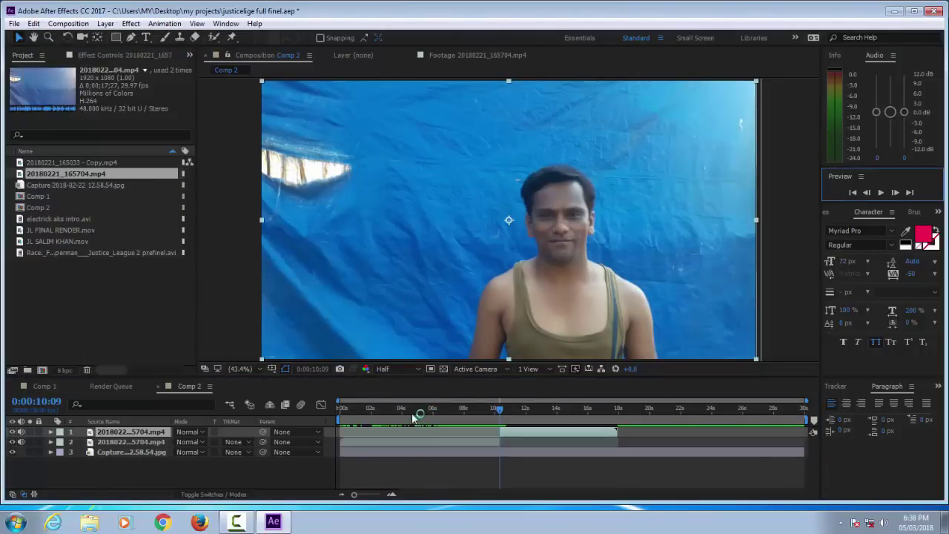
click(434, 442)
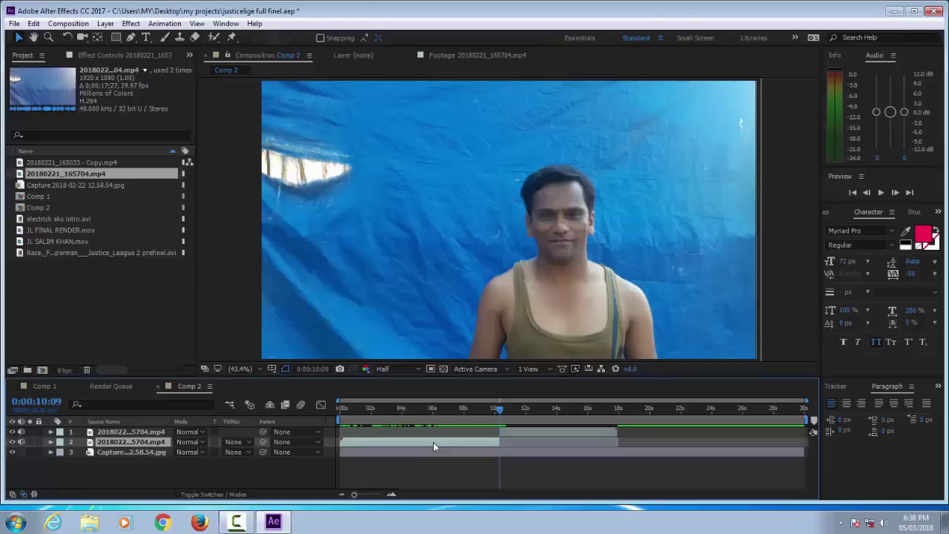
key(Delete)
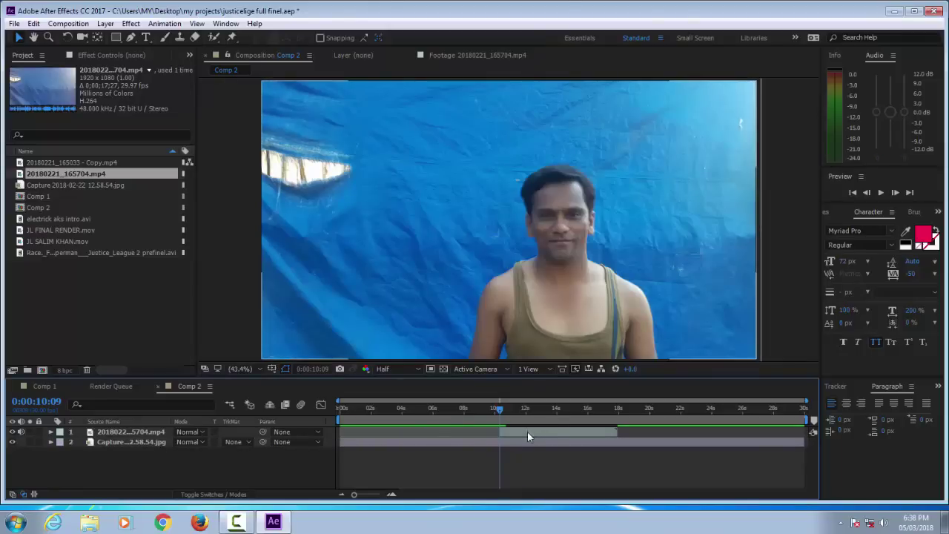
drag(527, 434, 367, 434)
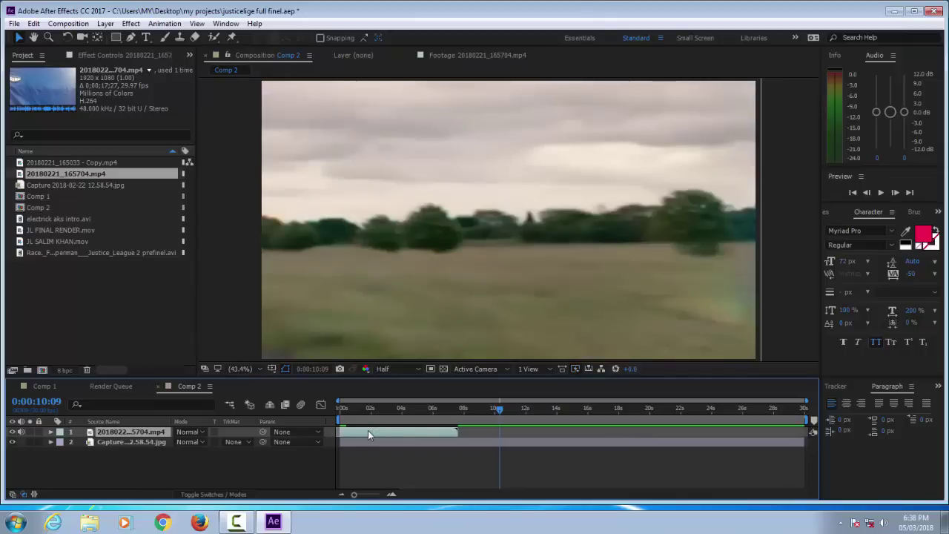
drag(497, 407, 284, 412)
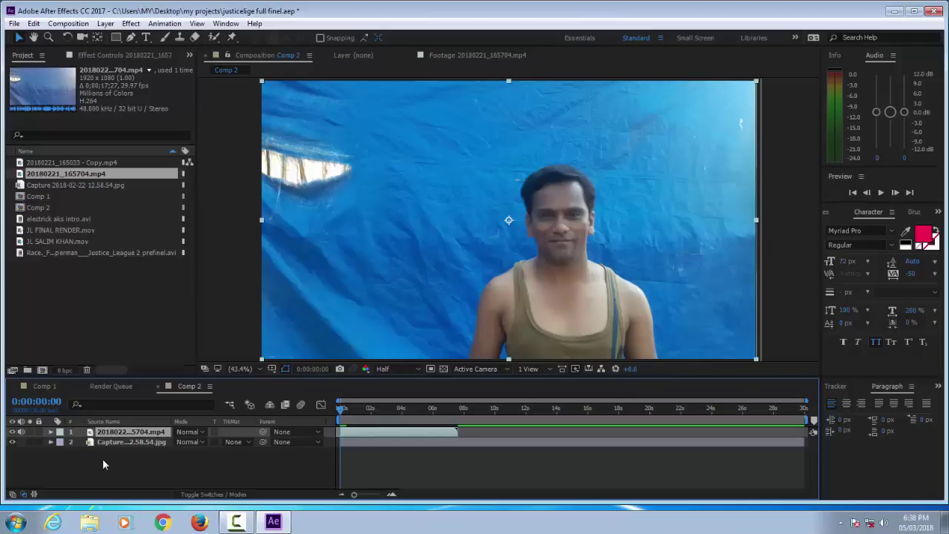
Import the Race_Flash_vs_Superman blue-screen clip and add it as Comp 2's top layer.
double_click(45, 277)
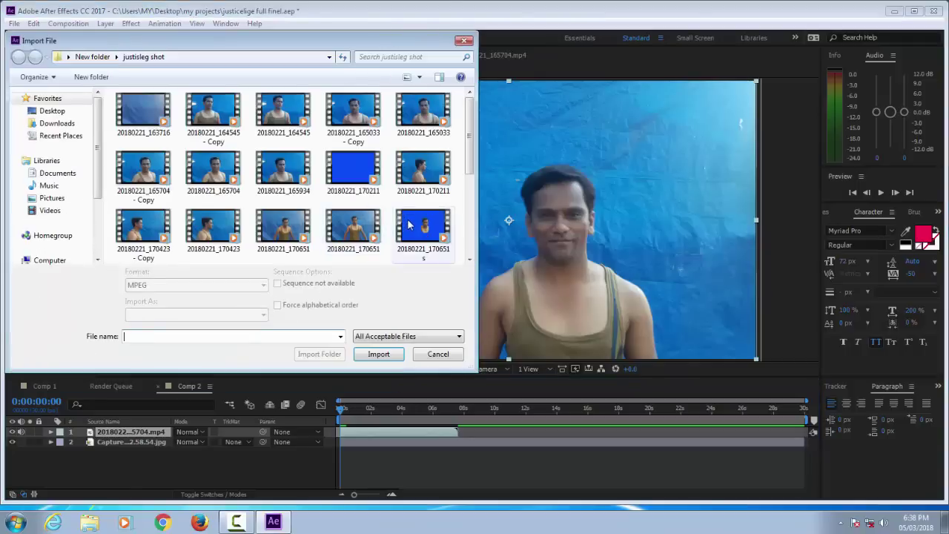
drag(468, 160, 469, 220)
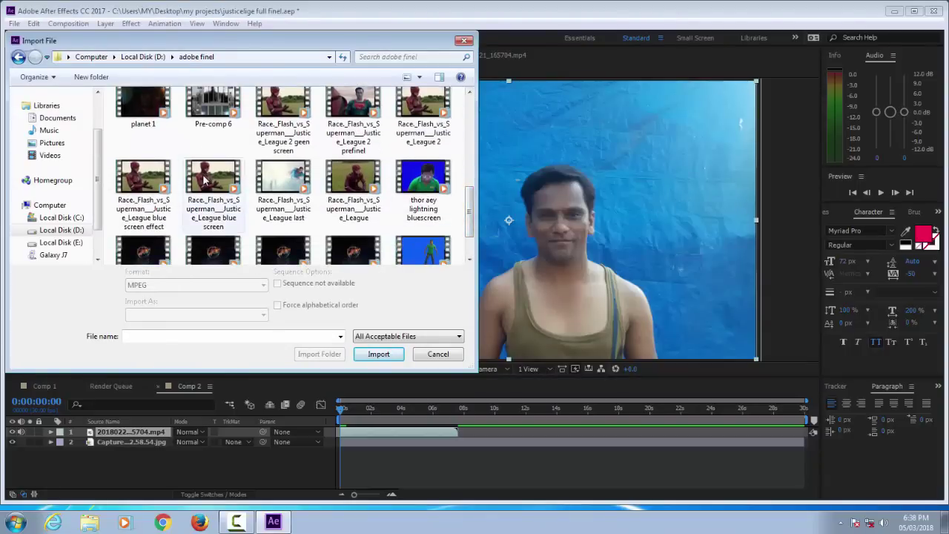
double_click(206, 180)
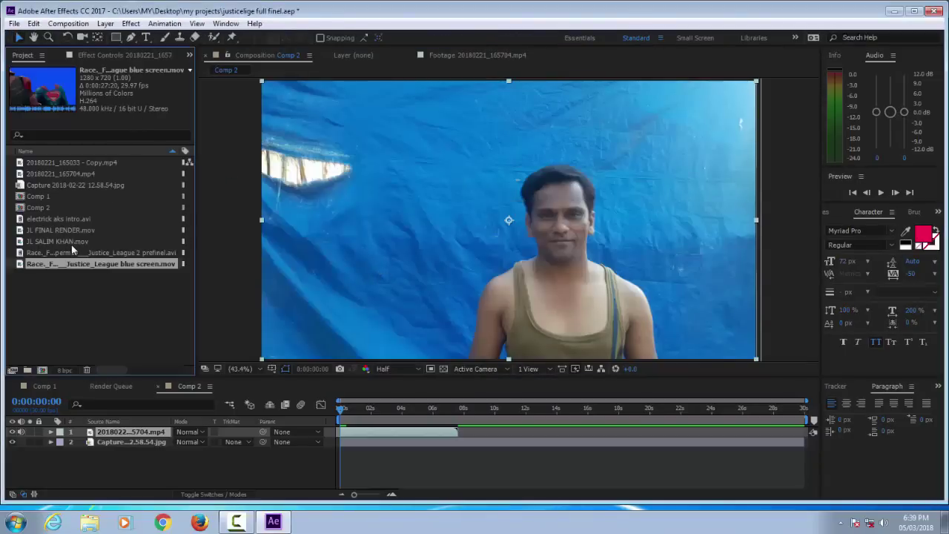
drag(48, 265, 97, 433)
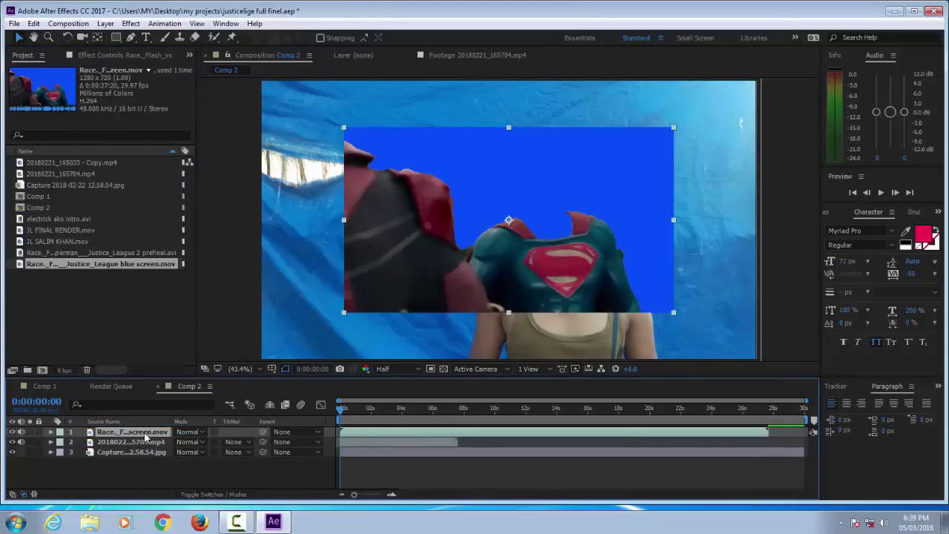
Scale the blue-screen layer to 151% and zoom the composition view out.
key(s)
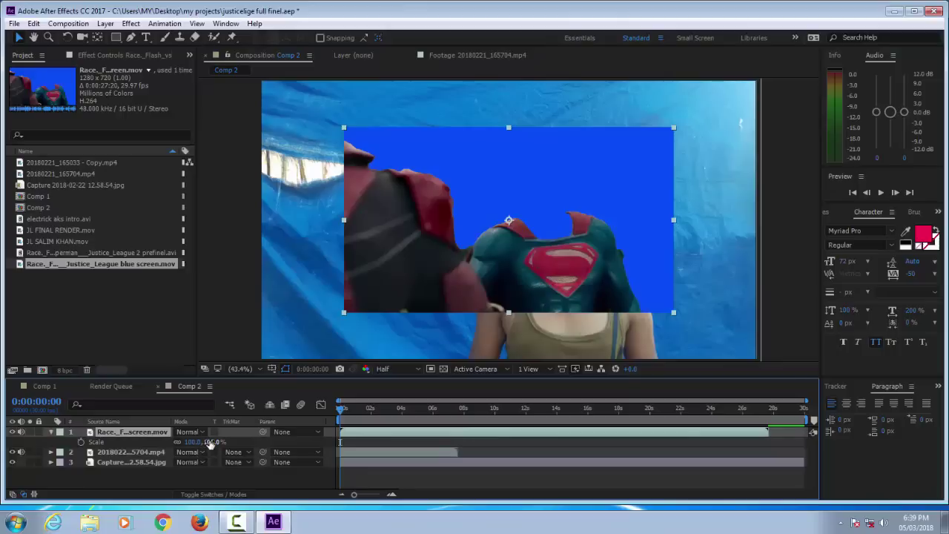
mouse_move(210, 442)
mouse_down()
mouse_move(243, 443)
mouse_move(254, 457)
mouse_up()
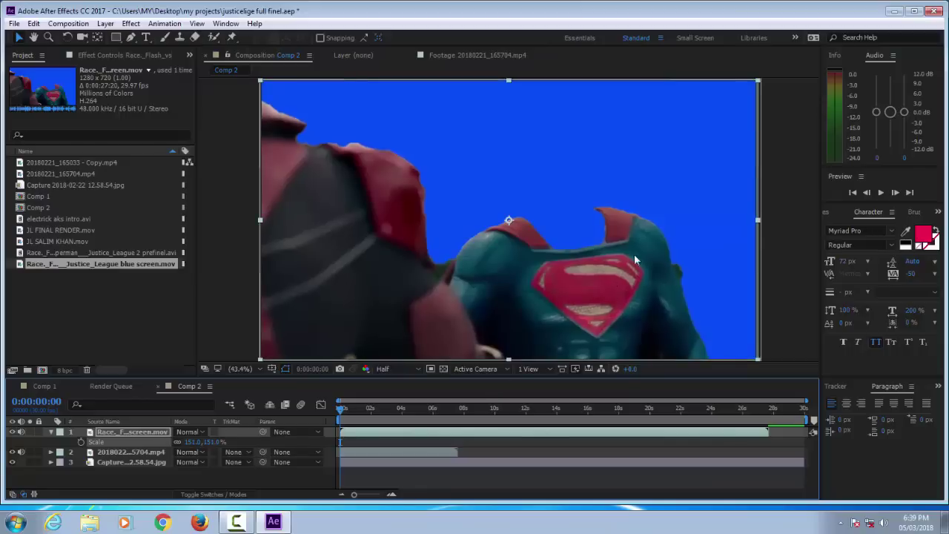
key(comma)
key(comma)
key(comma)
key(comma)
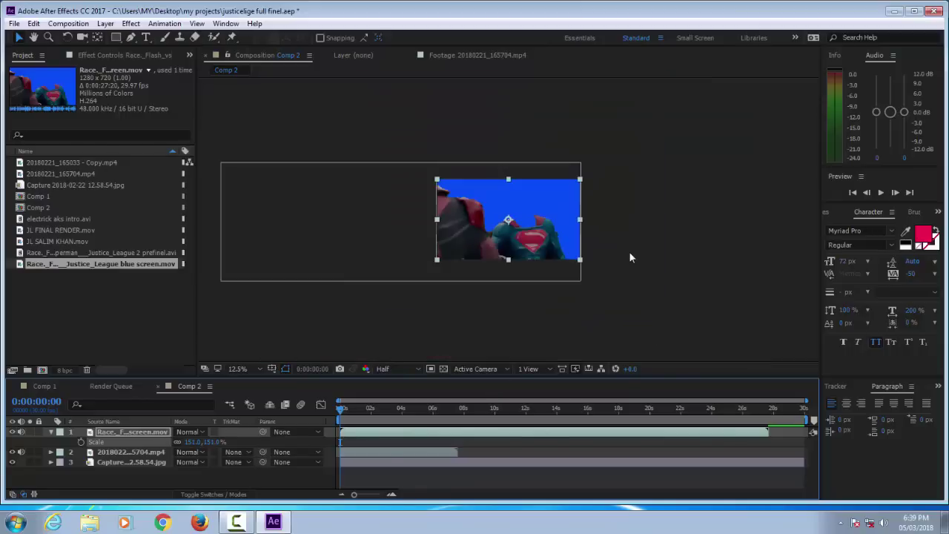
key(period)
key(period)
key(period)
key(comma)
key(comma)
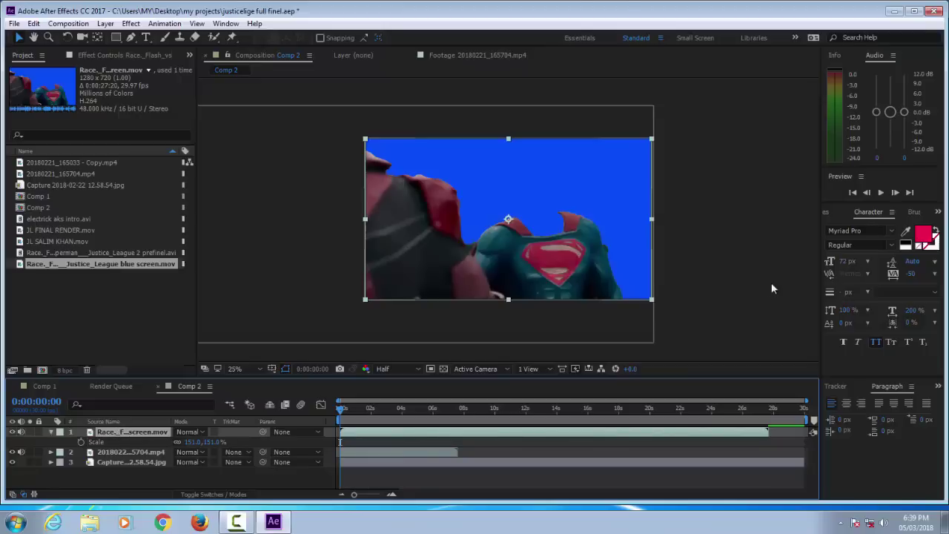
Key the blue-screen layer with Linear Color Key using Key Colors, Chroma matching, and about 13% tolerance.
click(131, 25)
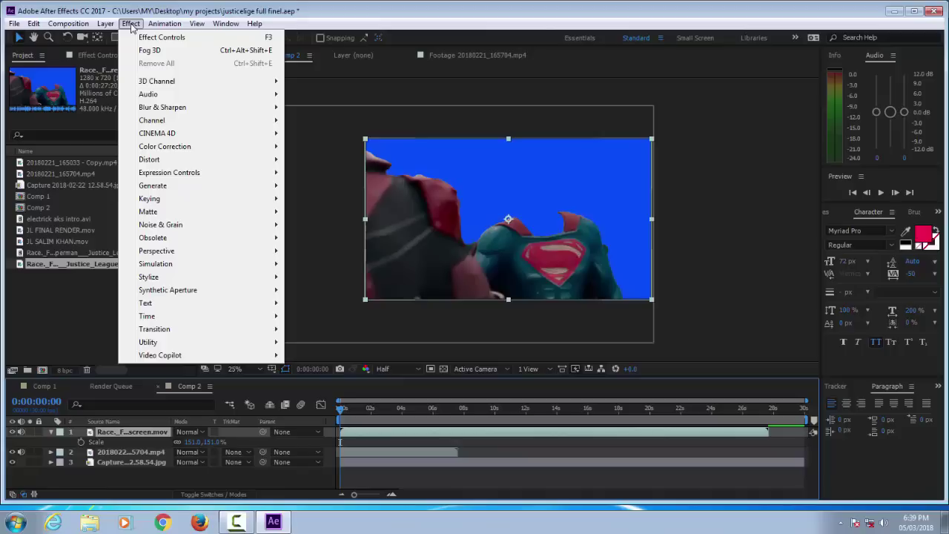
mouse_move(157, 197)
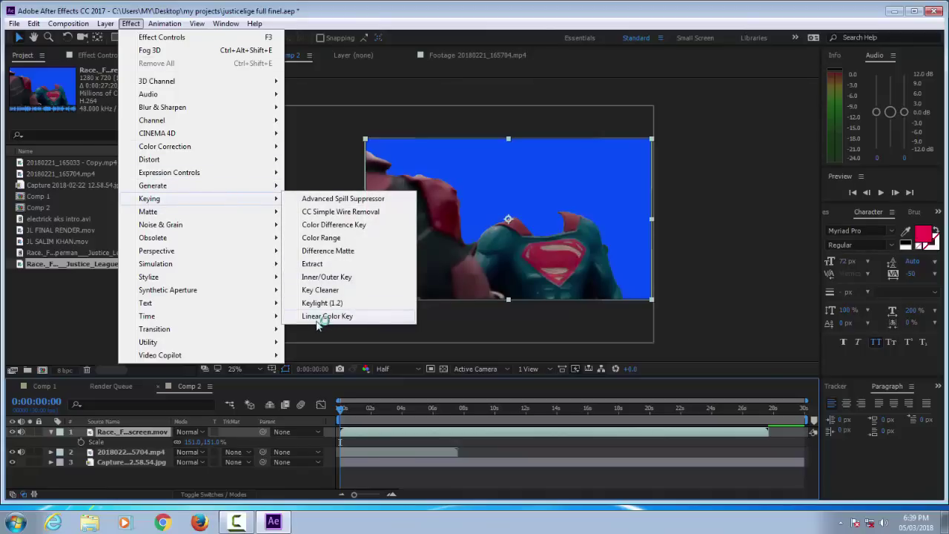
click(353, 317)
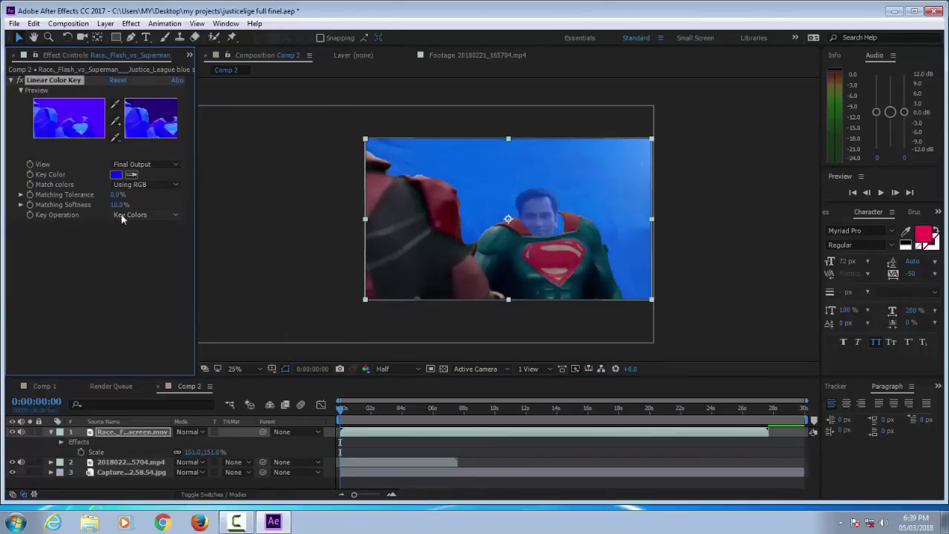
click(176, 215)
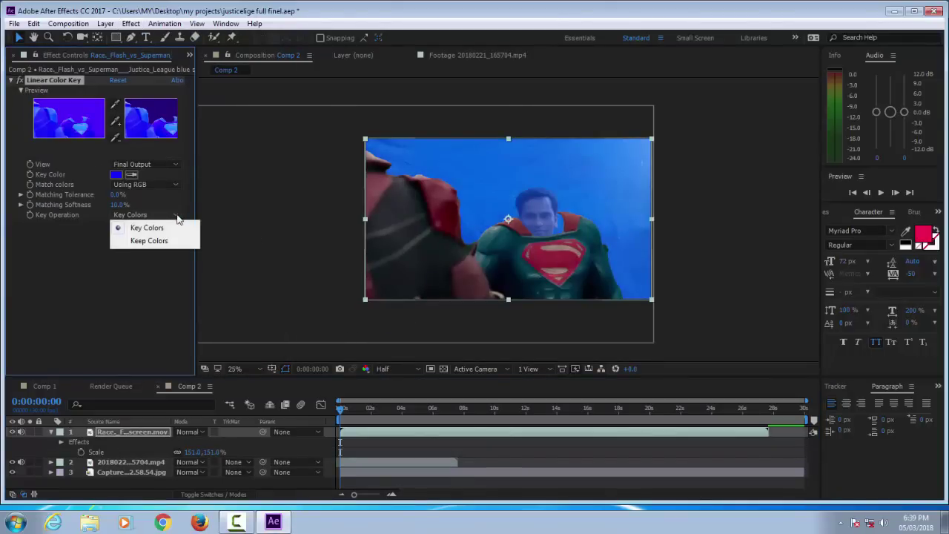
click(97, 263)
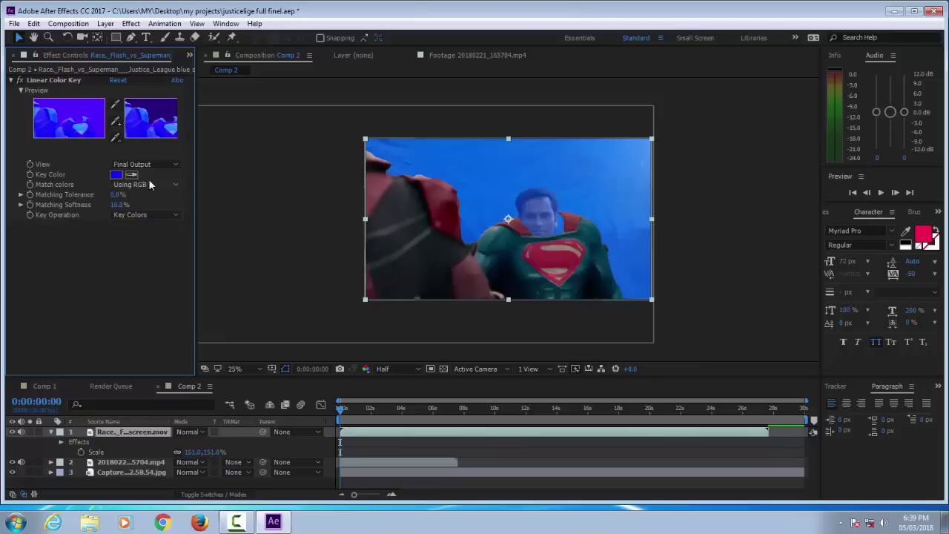
click(176, 185)
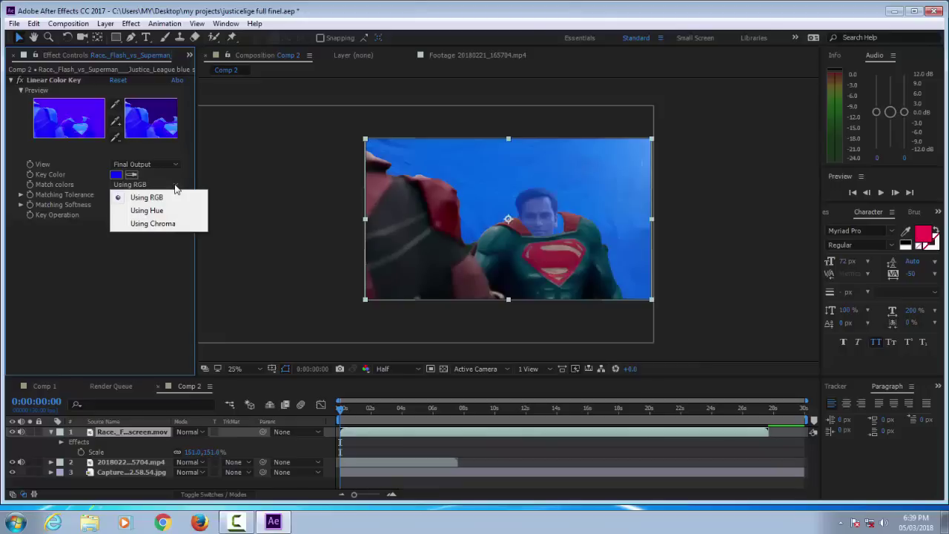
click(164, 224)
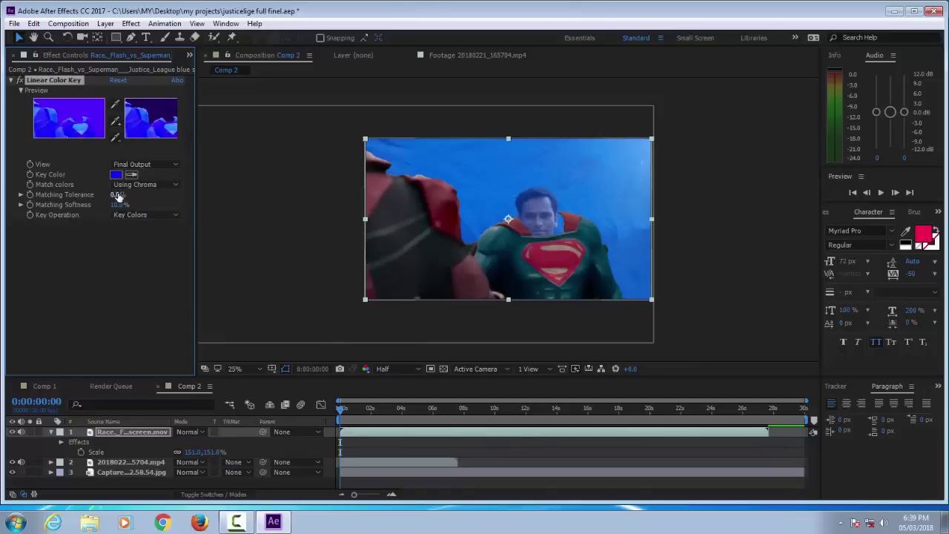
drag(116, 196, 129, 196)
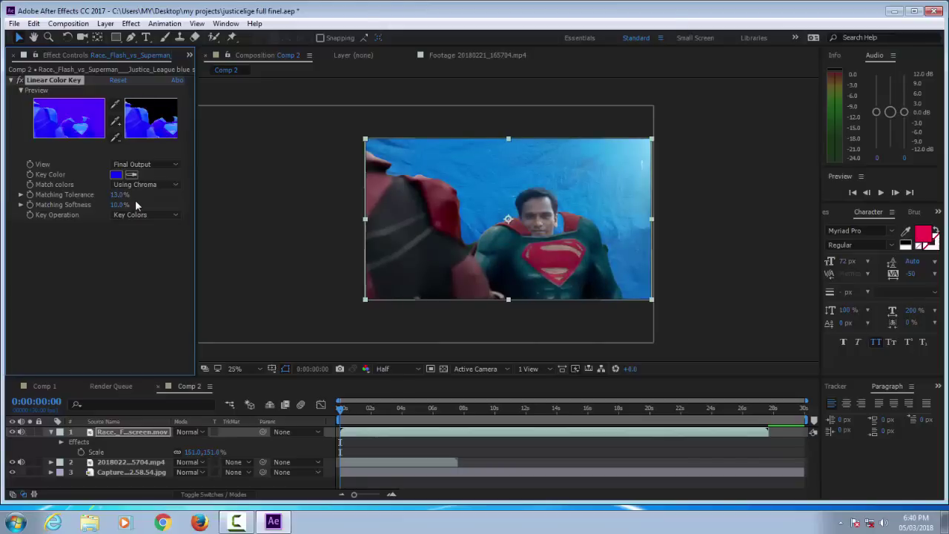
click(117, 257)
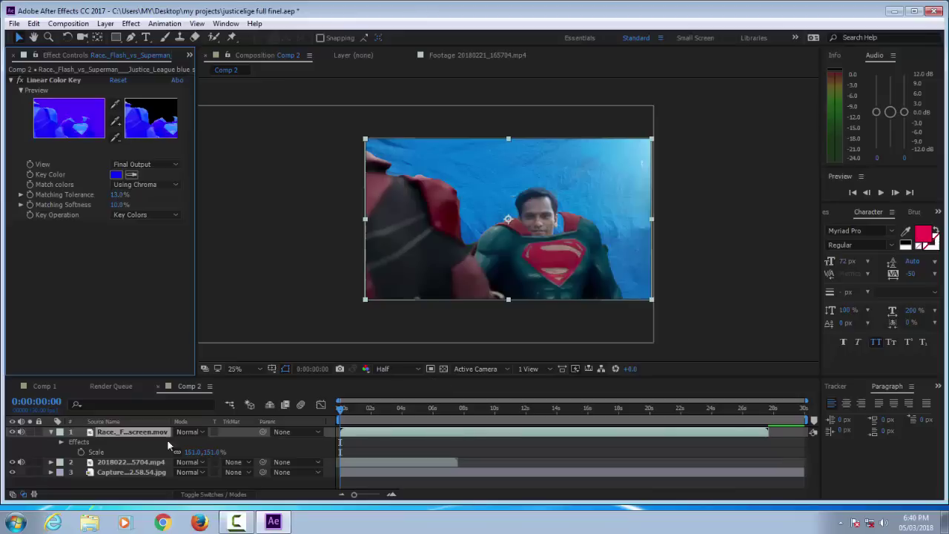
click(52, 432)
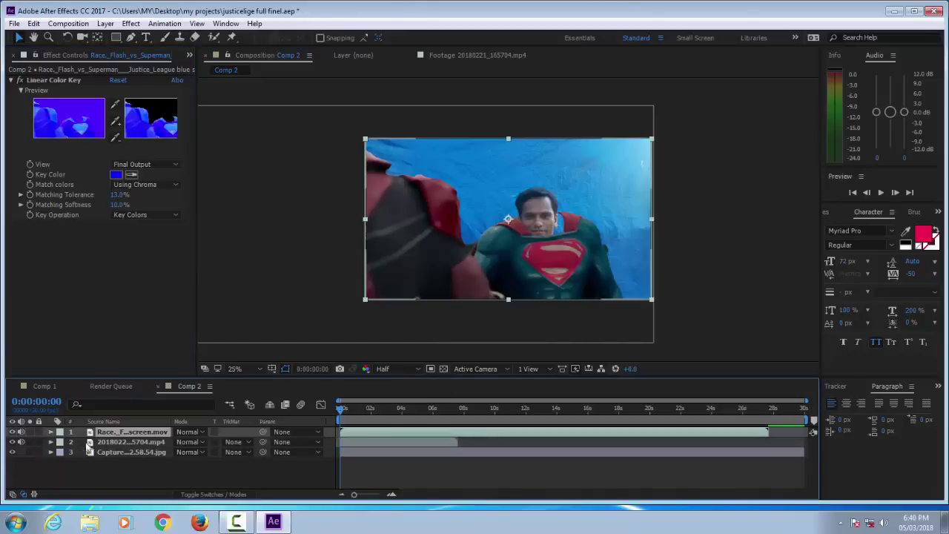
Move the 20180221_165704.mp4 actor layer up, scale it slightly larger, and nudge it into place.
click(107, 443)
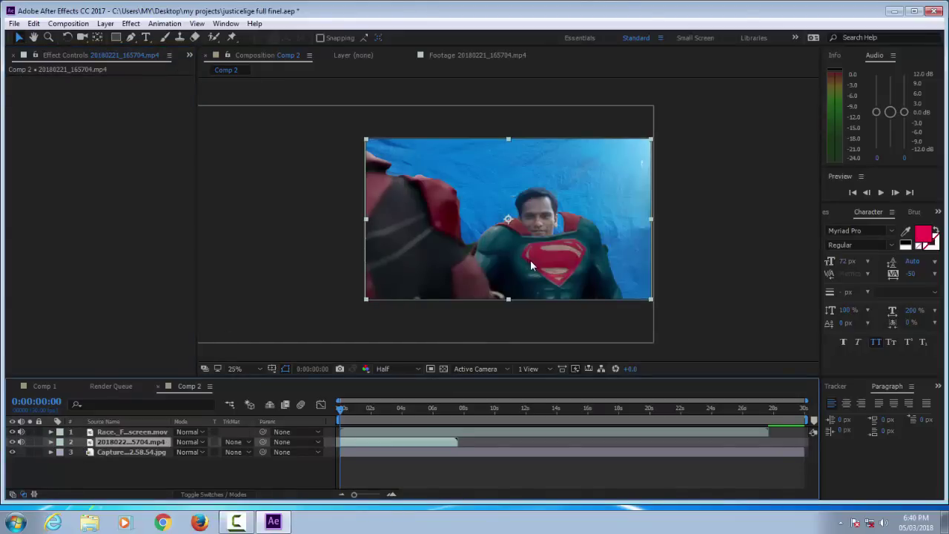
drag(531, 265, 532, 239)
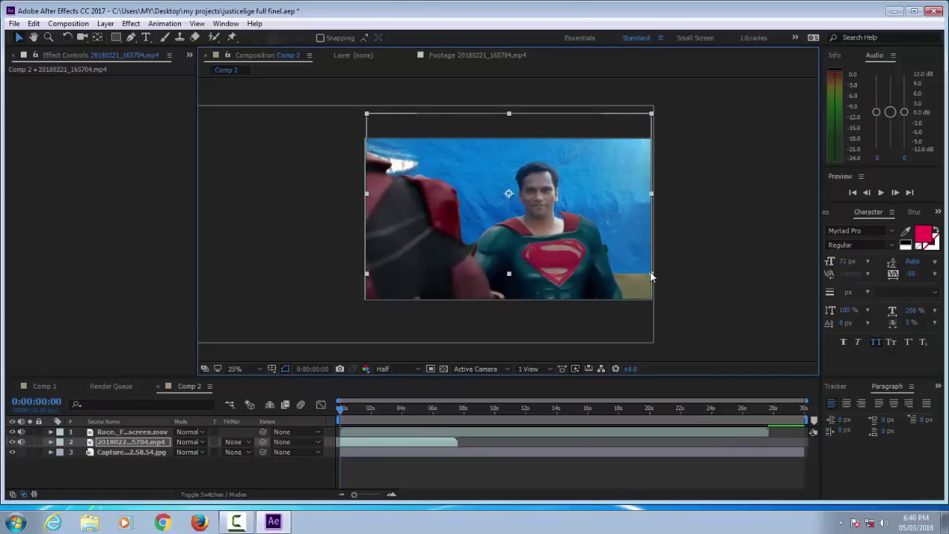
drag(650, 276, 662, 282)
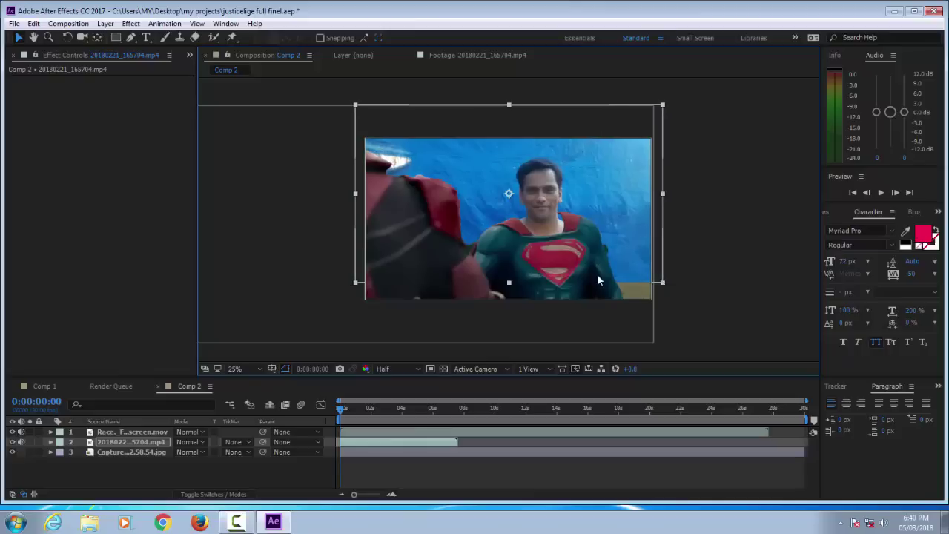
key(Up)
key(Up)
key(Up)
key(Up)
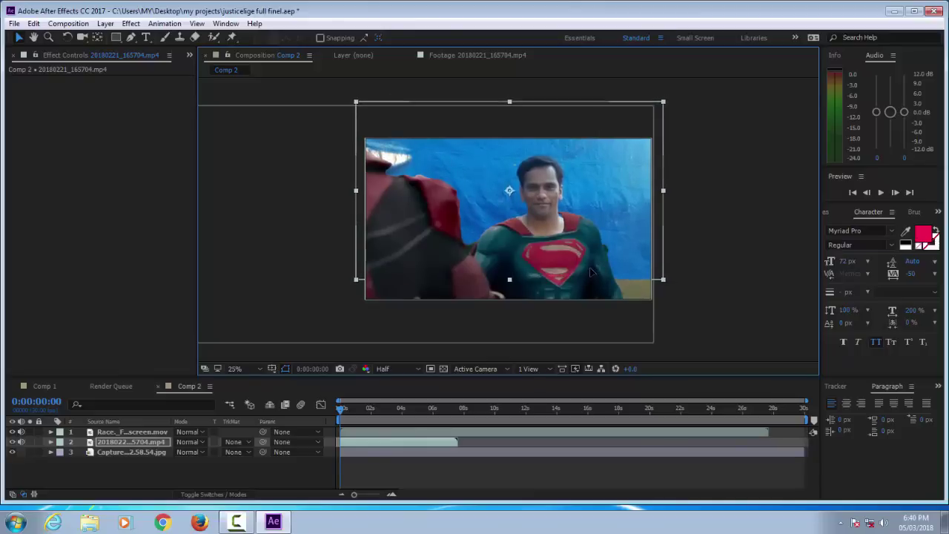
key(shift+Left)
key(shift+Left)
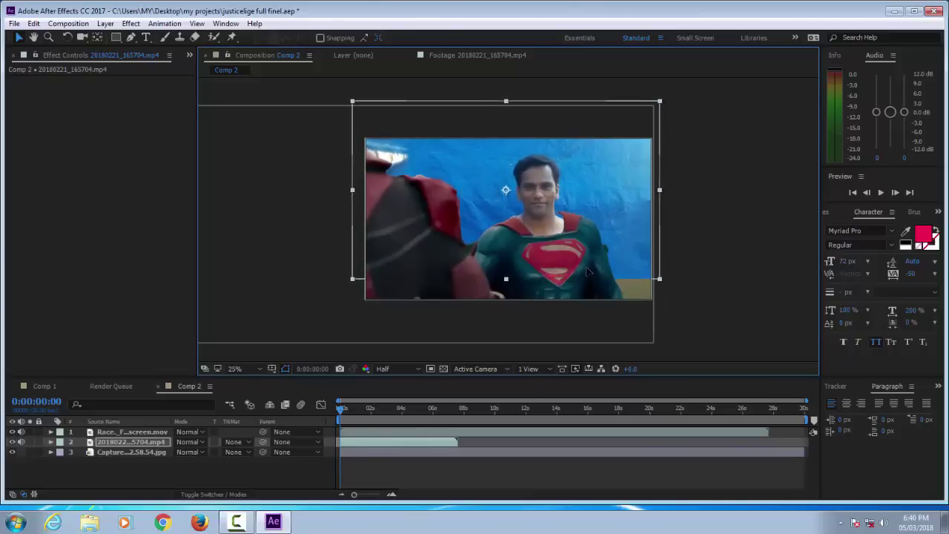
key(shift+Right)
key(shift+Right)
key(Down)
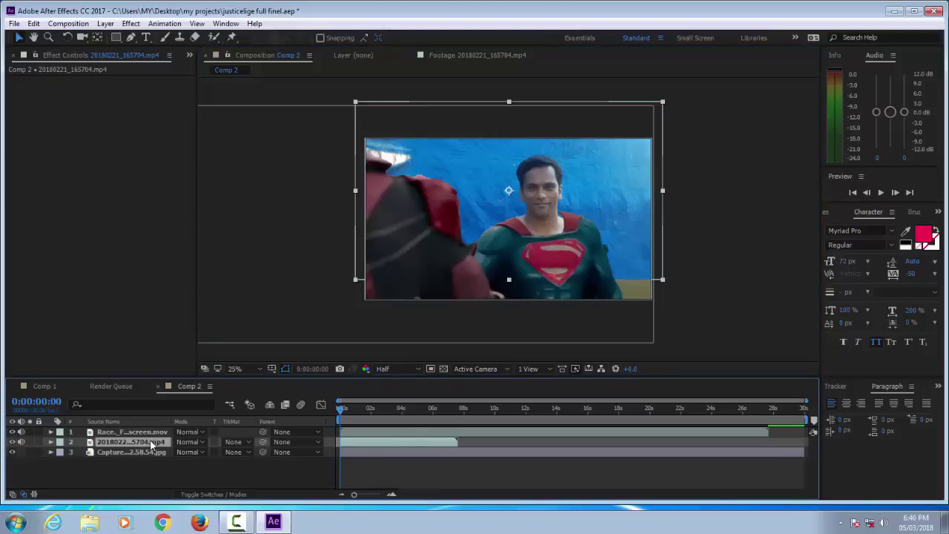
key(r)
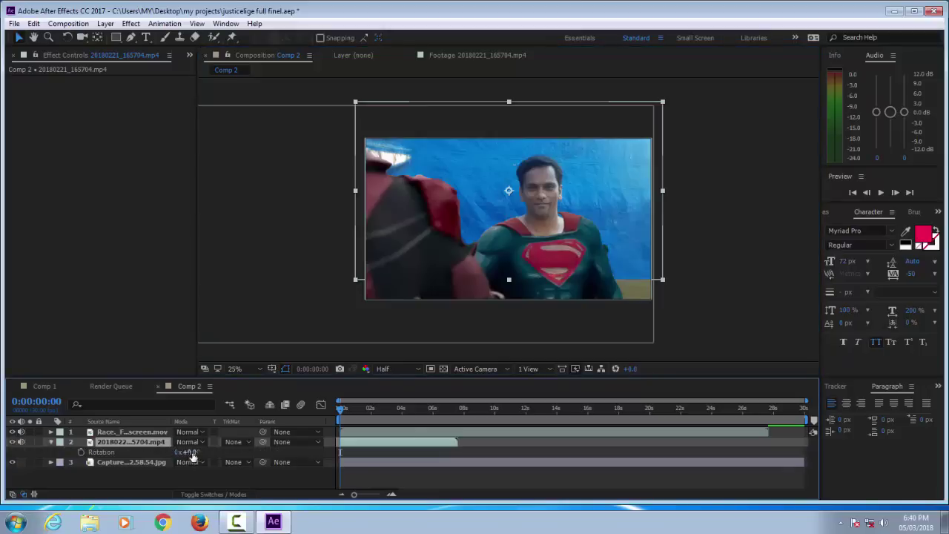
Rotate the actor footage to -5° and shift it a few pixels left.
drag(192, 453, 178, 454)
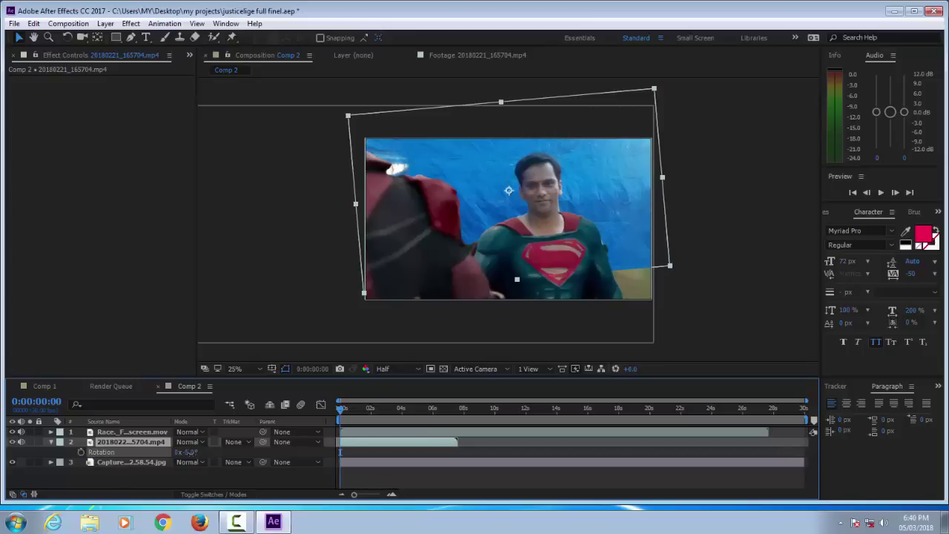
drag(549, 238, 547, 238)
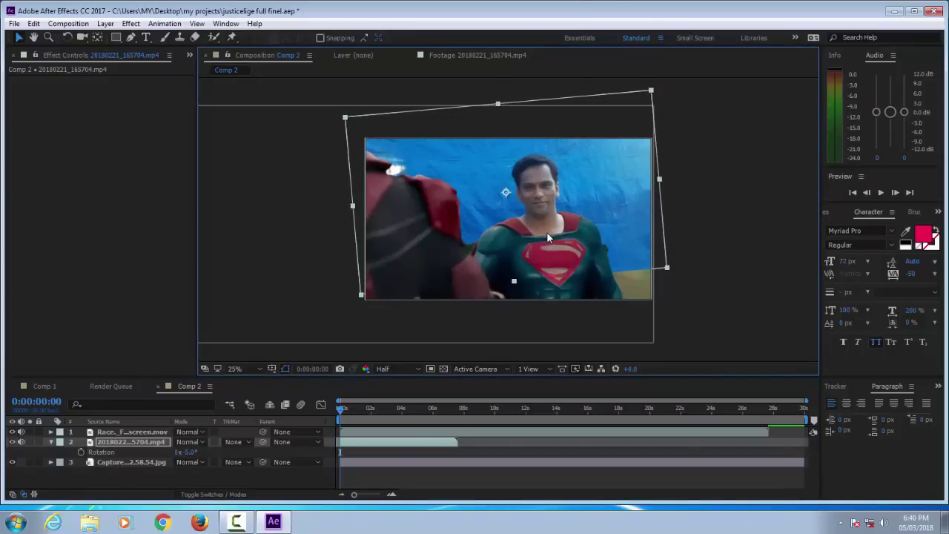
drag(547, 237, 545, 235)
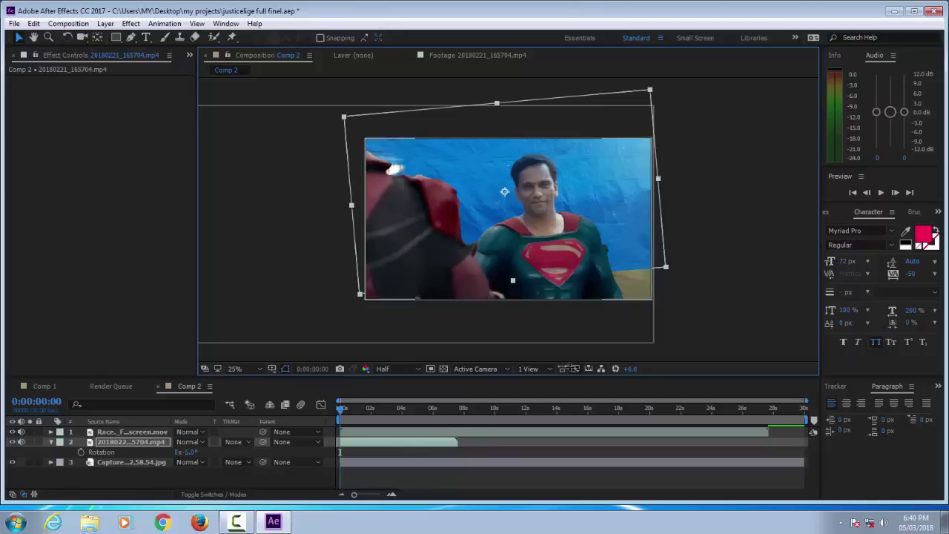
Step through the first frames to check the overlay, then return to the first frame.
click(895, 193)
click(895, 193)
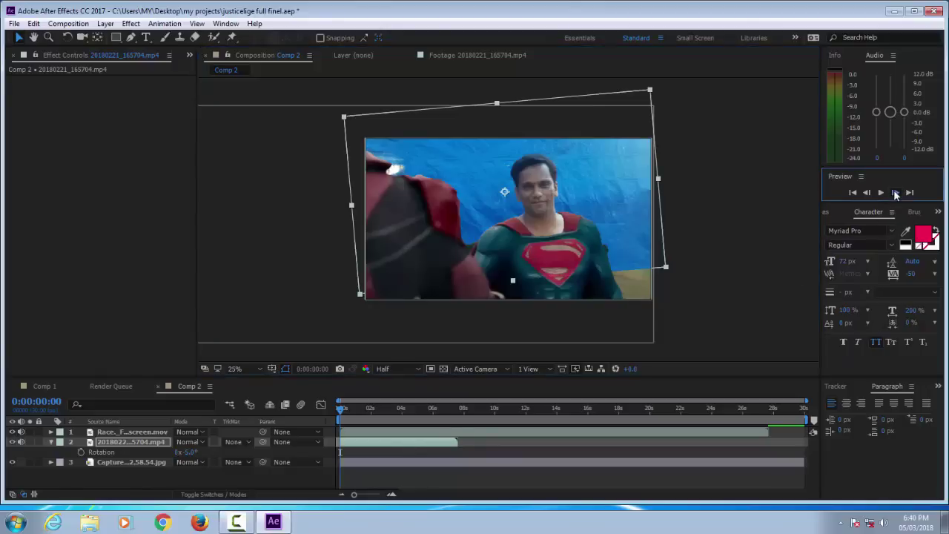
click(895, 193)
click(895, 193)
click(894, 193)
click(895, 193)
click(895, 193)
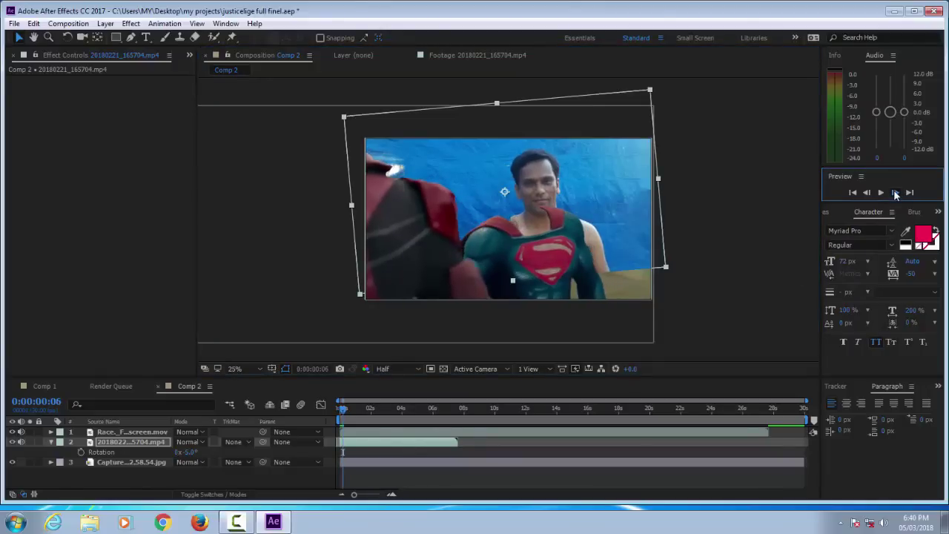
click(894, 193)
click(894, 193)
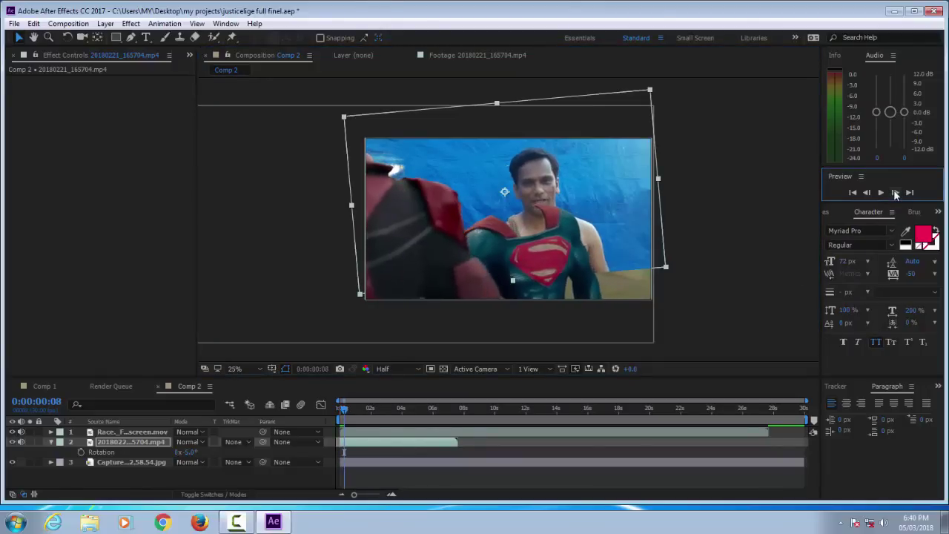
click(868, 191)
click(868, 191)
click(868, 191)
click(868, 191)
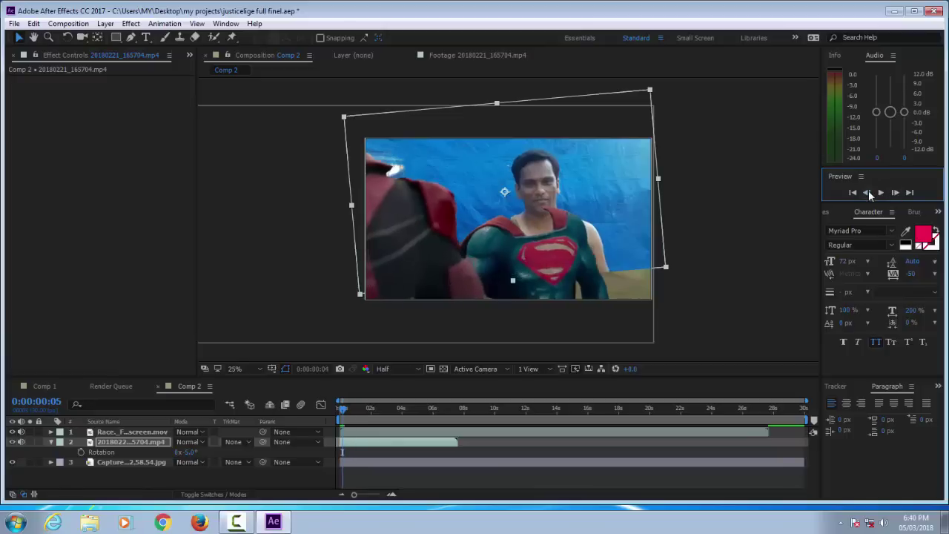
click(868, 191)
click(868, 191)
click(868, 189)
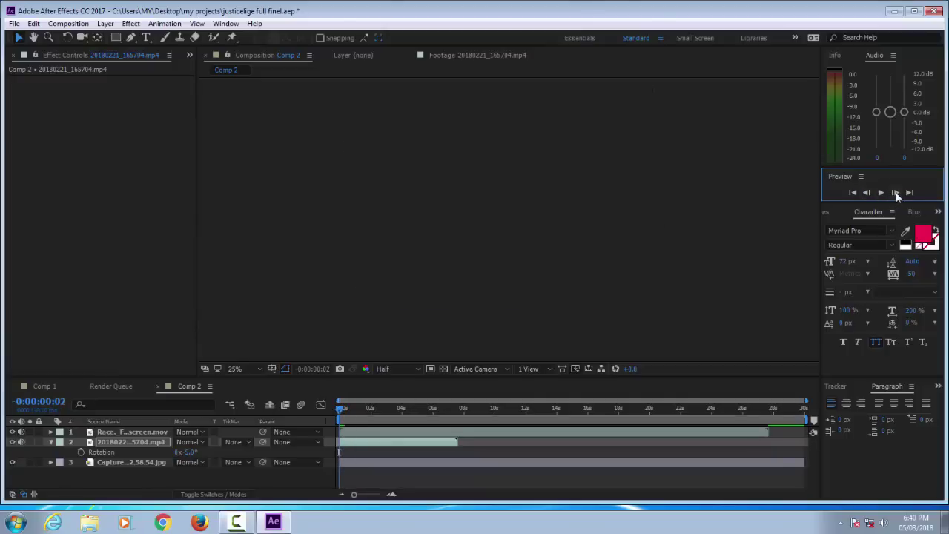
key(Page_Up)
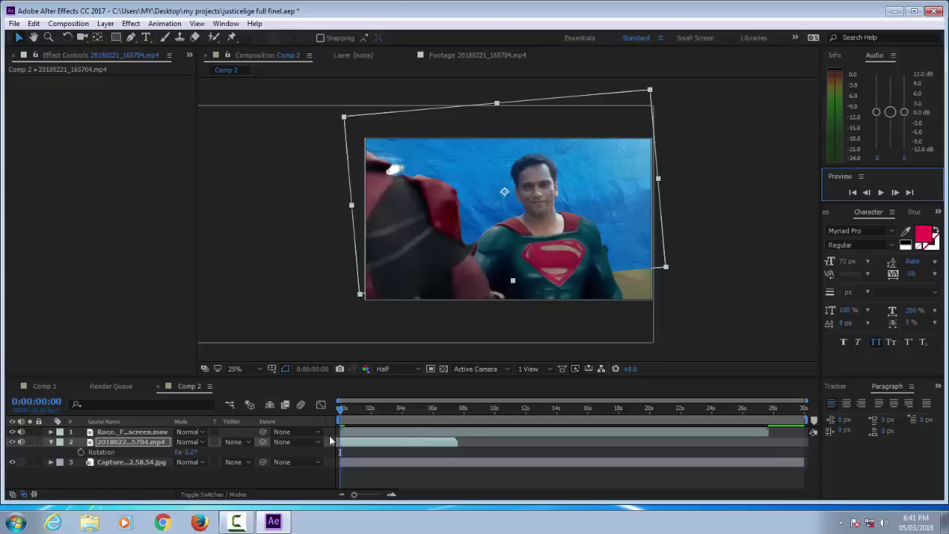
Set a Position keyframe on the actor layer and move a few frames ahead.
click(99, 443)
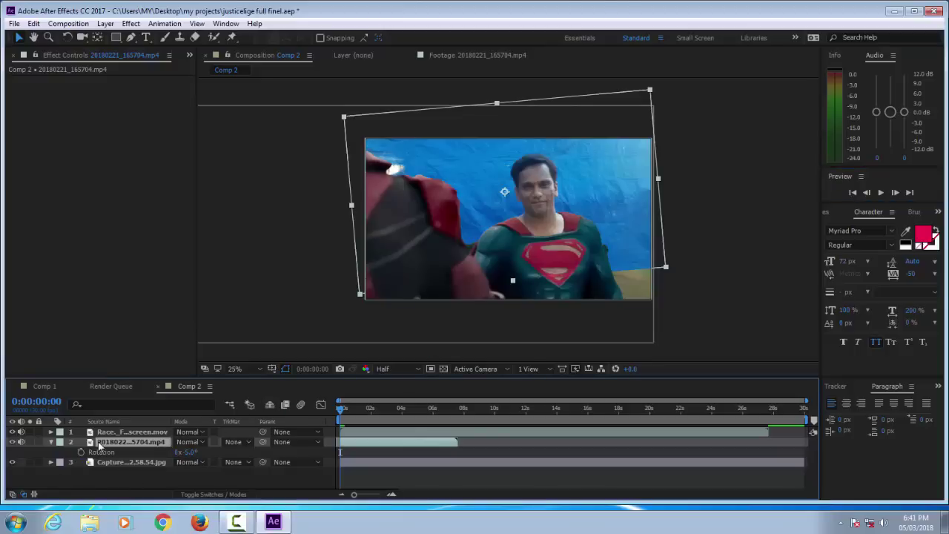
key(p)
click(79, 451)
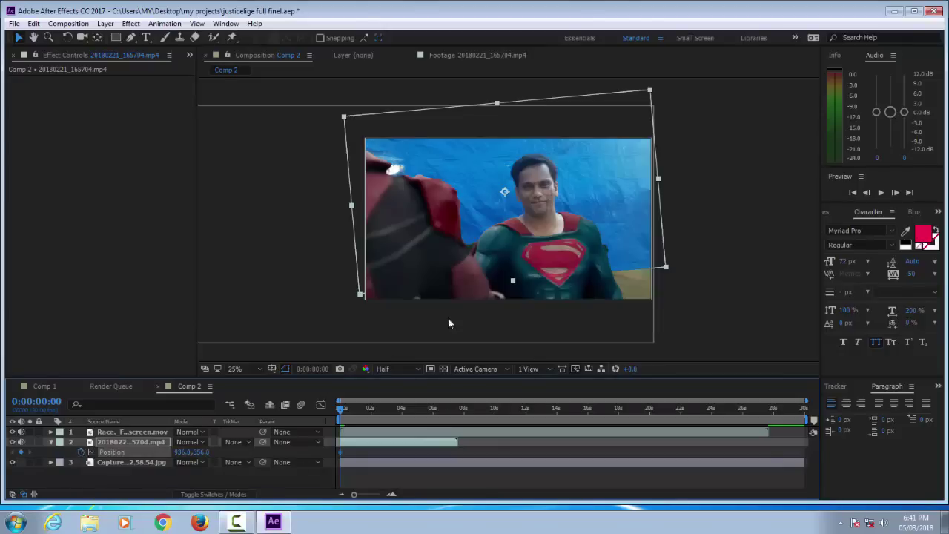
click(896, 193)
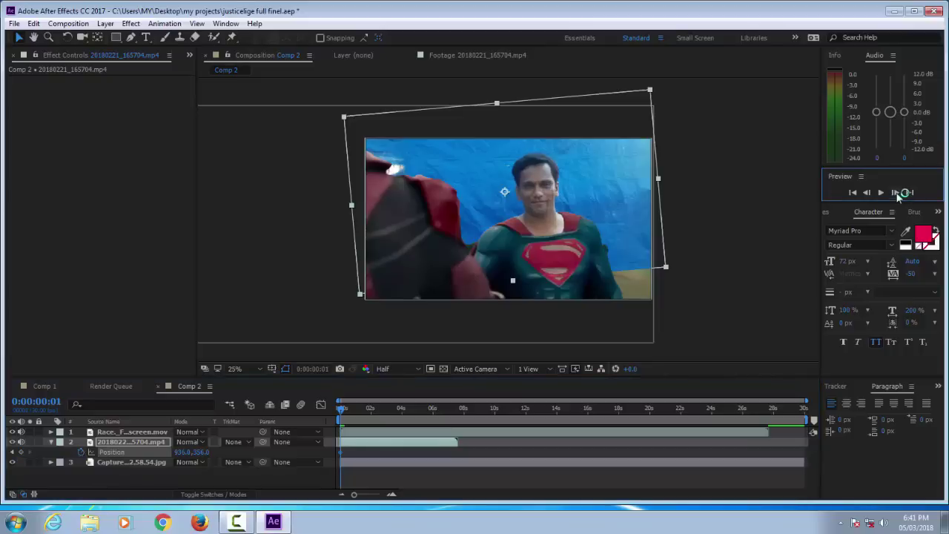
click(896, 192)
click(896, 193)
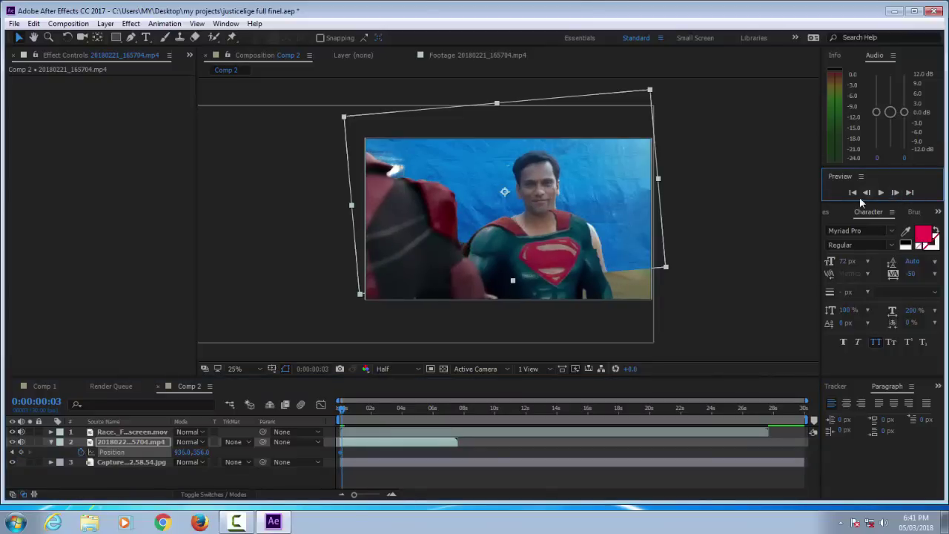
click(865, 193)
click(866, 192)
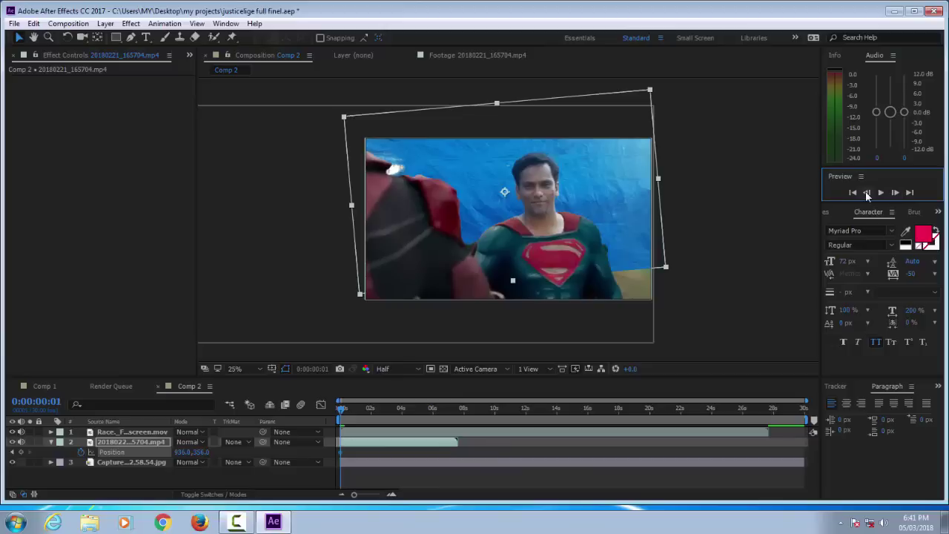
Nudge the actor footage left frame by frame, keyframing its position toward x 896.
click(579, 230)
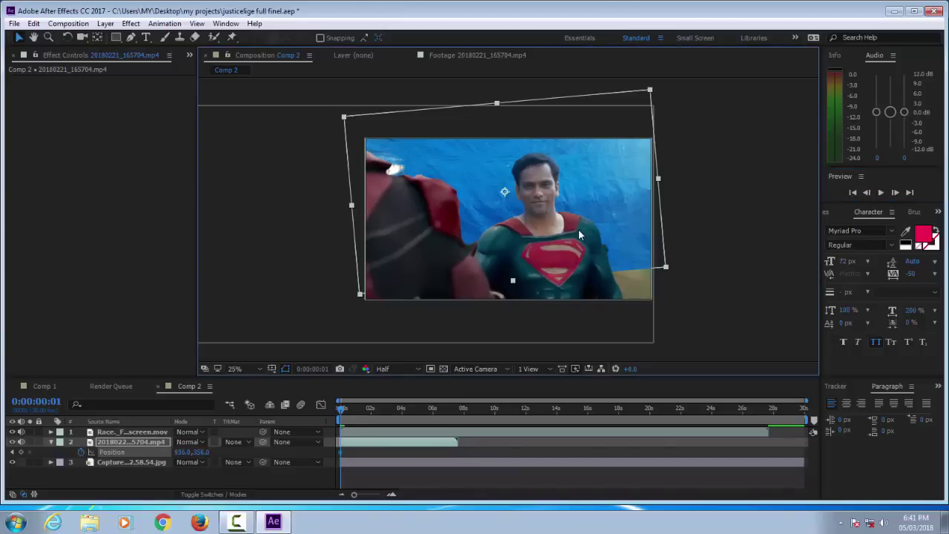
key(Left)
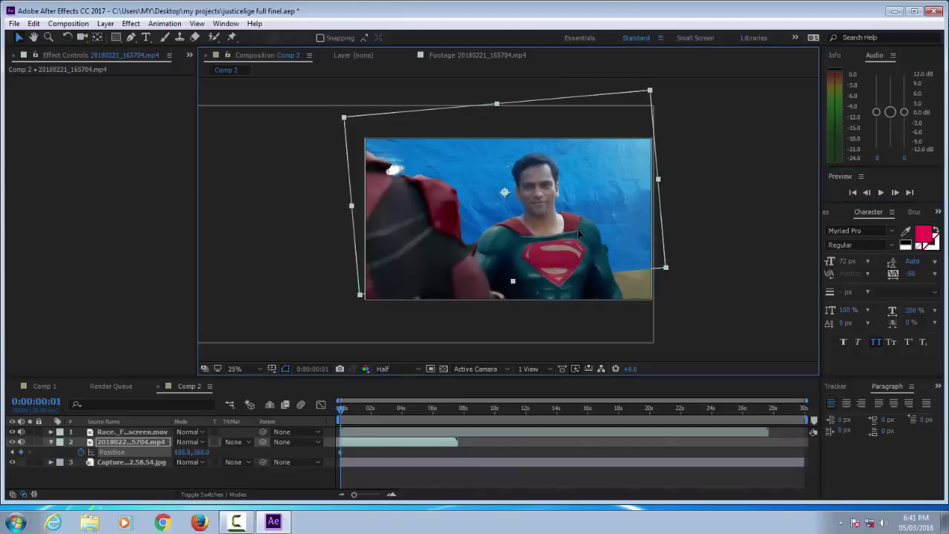
click(895, 193)
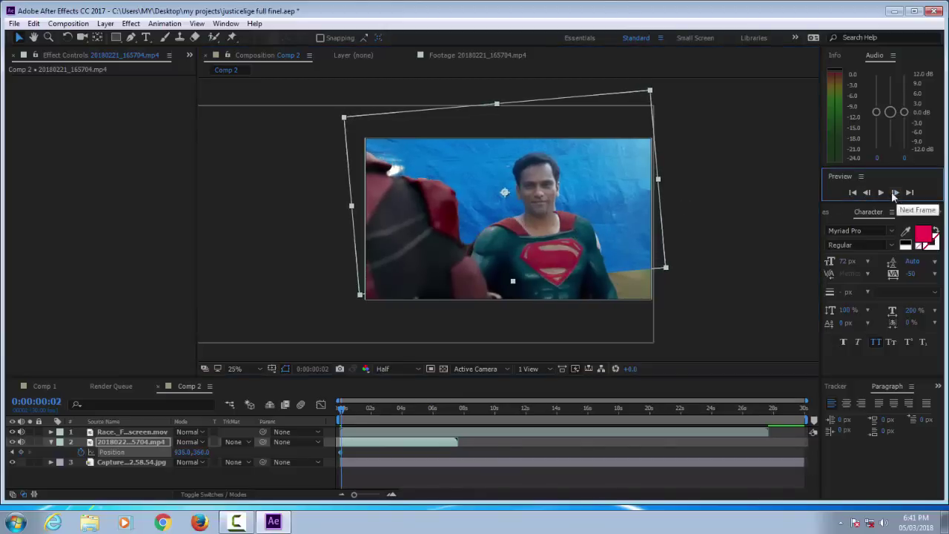
click(528, 230)
key(Left)
key(Left)
key(Left)
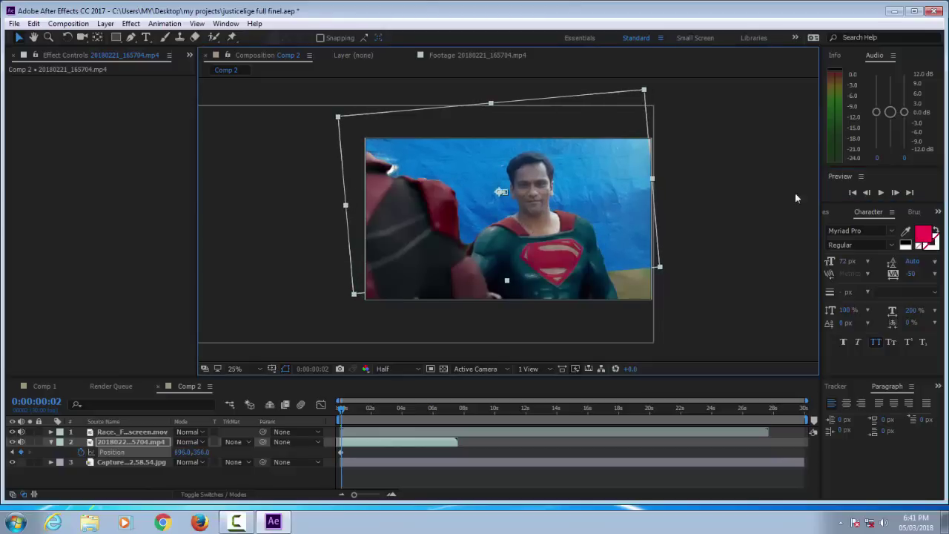
Fine-tune the footage position by single pixels and add a -5° Rotation keyframe.
click(894, 192)
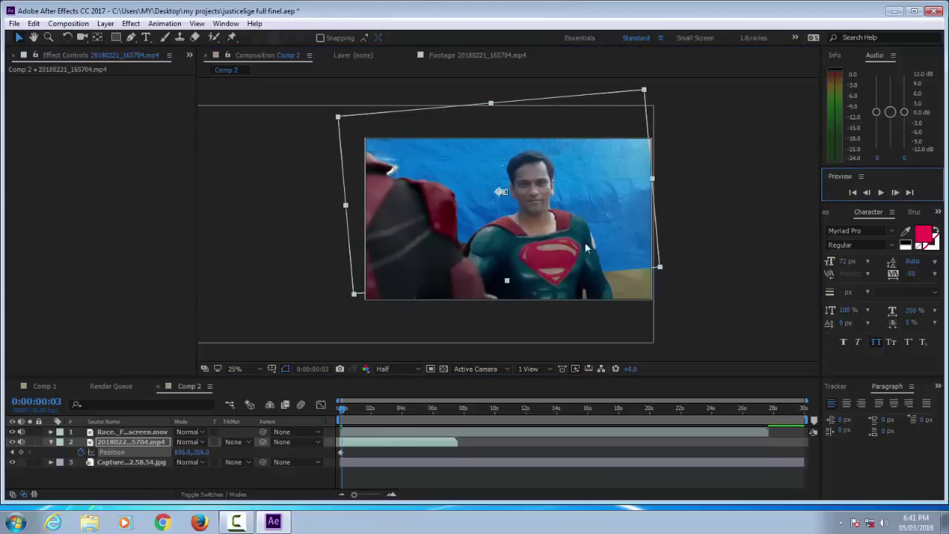
click(540, 226)
key(Left)
key(Left)
key(Left)
drag(539, 226, 542, 227)
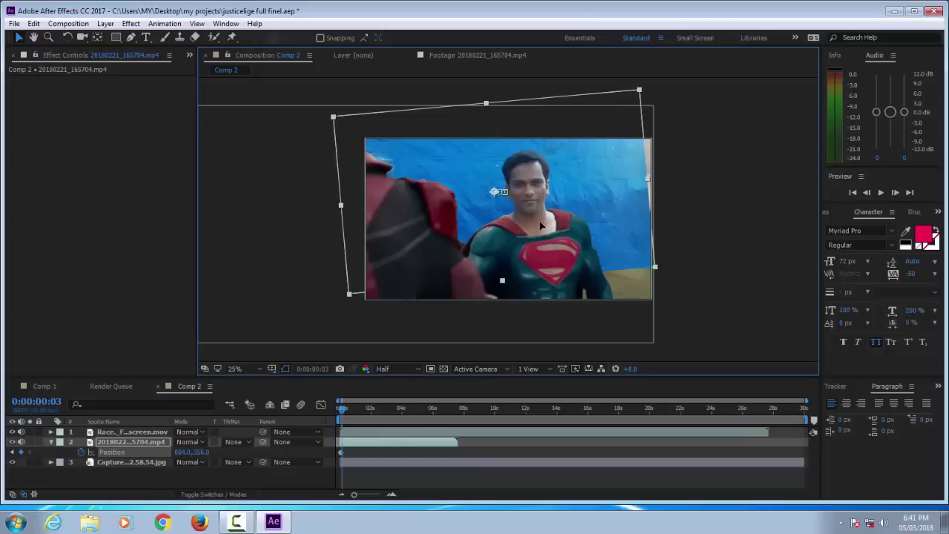
key(Left)
key(Left)
key(Left)
key(Up)
key(Up)
key(Up)
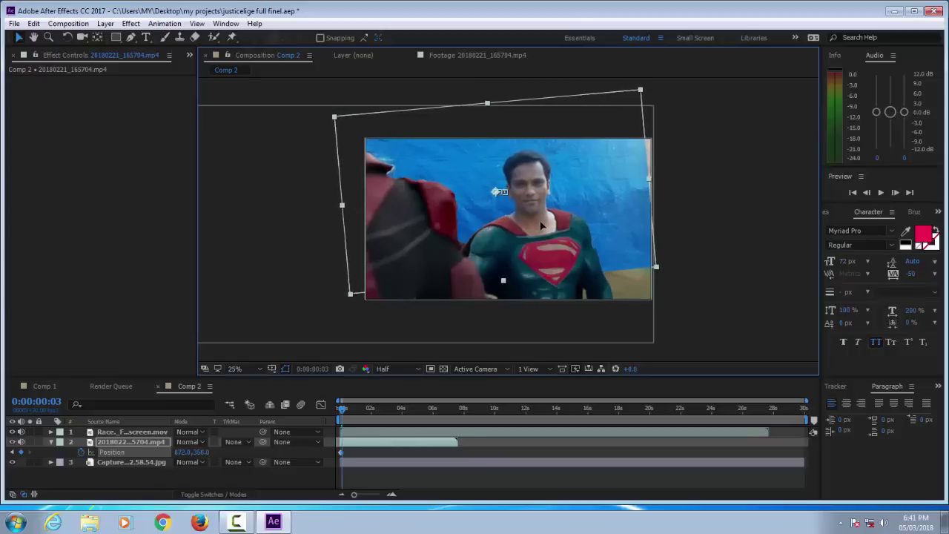
key(Down)
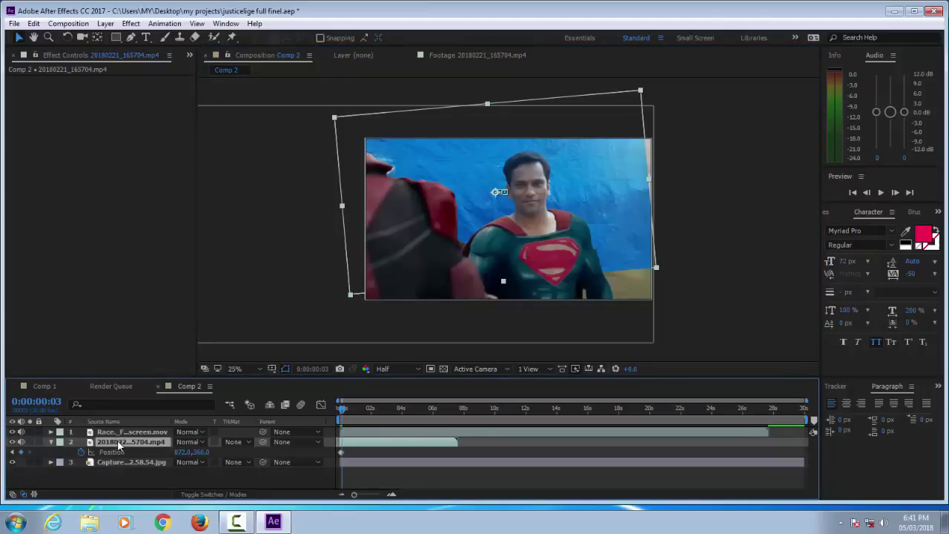
key(r)
click(80, 452)
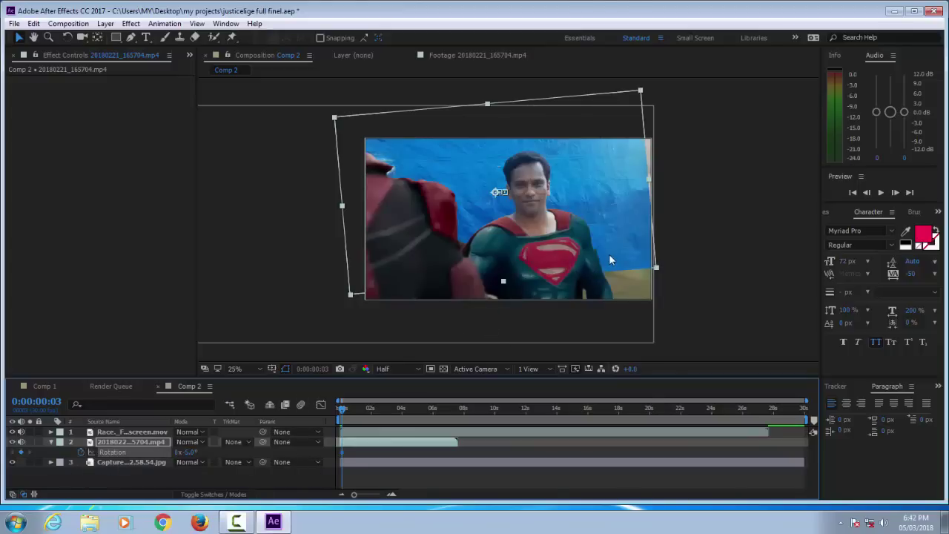
At frame 4, shift the actor layer slightly left and tilt it past -5°.
click(895, 194)
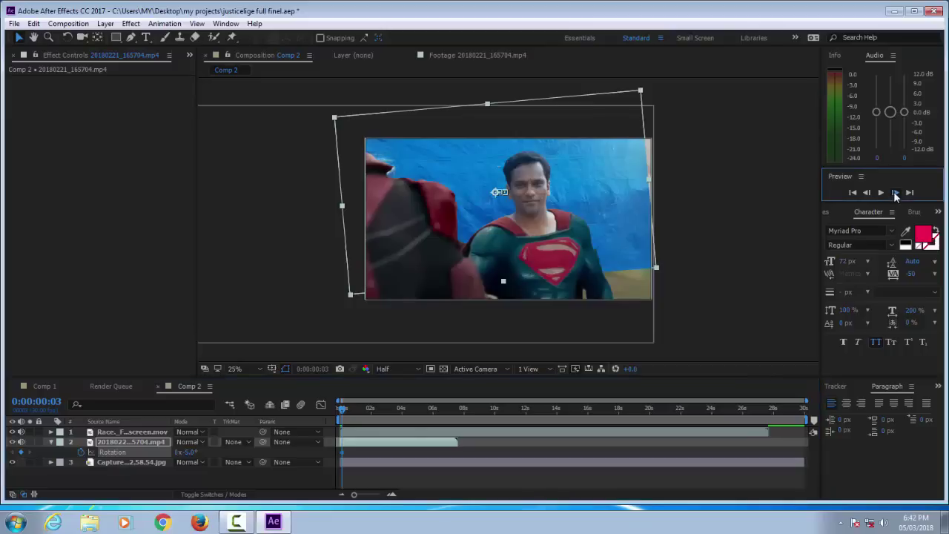
click(541, 225)
key(Page_Down)
drag(541, 225, 536, 225)
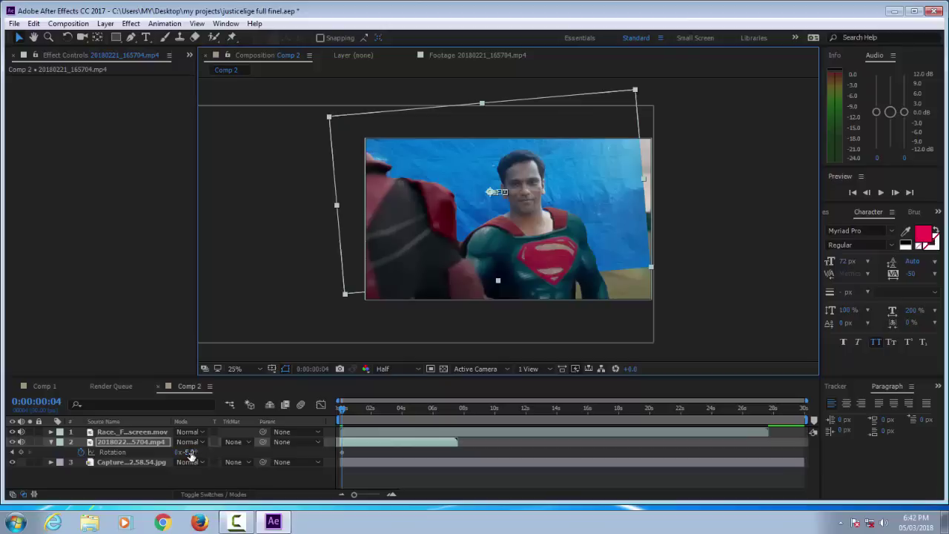
drag(191, 455, 194, 455)
drag(191, 451, 182, 451)
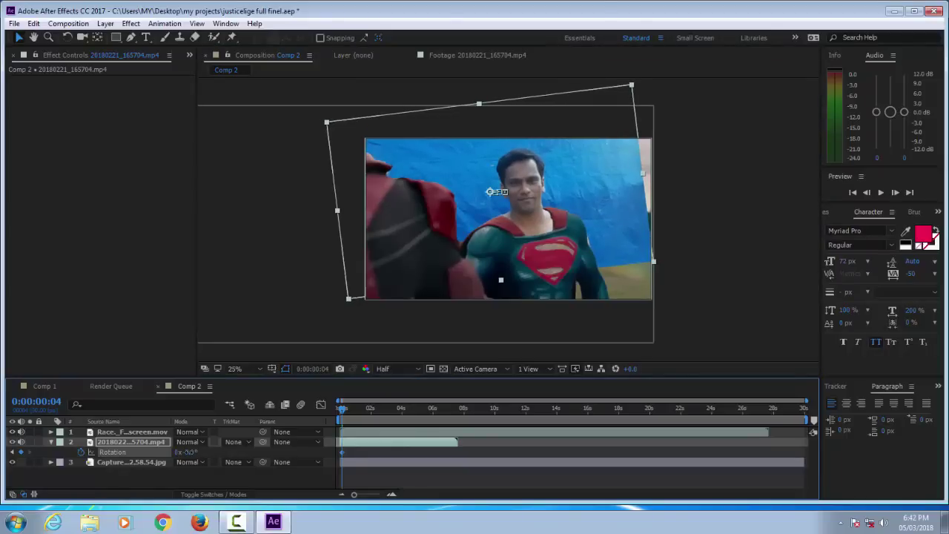
Scrub ahead to about 0:00:01:26 to review the animation and collapse the layer.
click(521, 239)
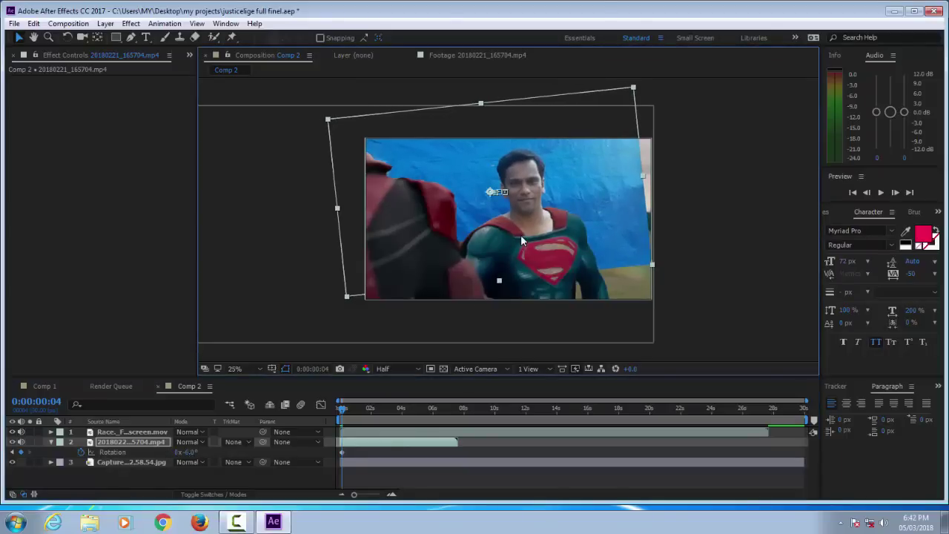
click(342, 410)
drag(343, 410, 359, 414)
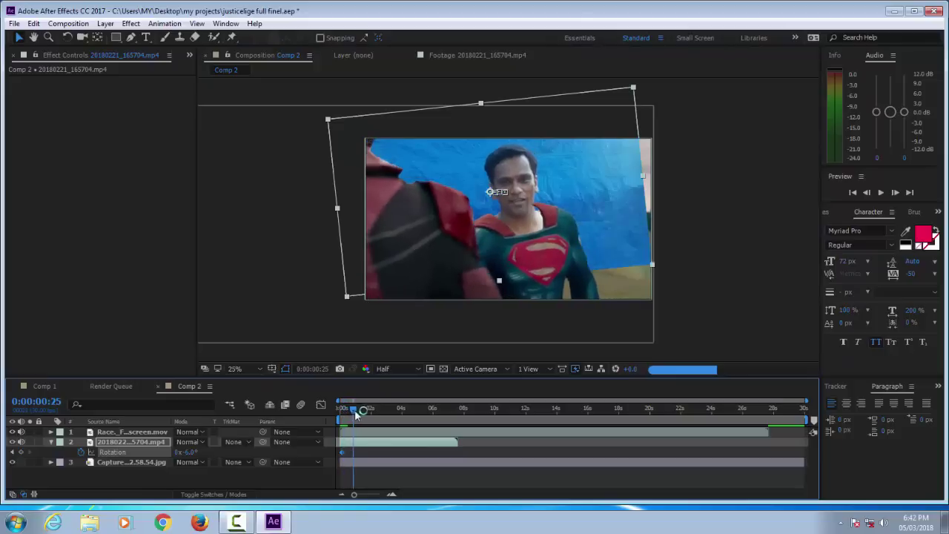
mouse_move(359, 413)
mouse_down()
mouse_move(370, 415)
mouse_move(341, 413)
mouse_up()
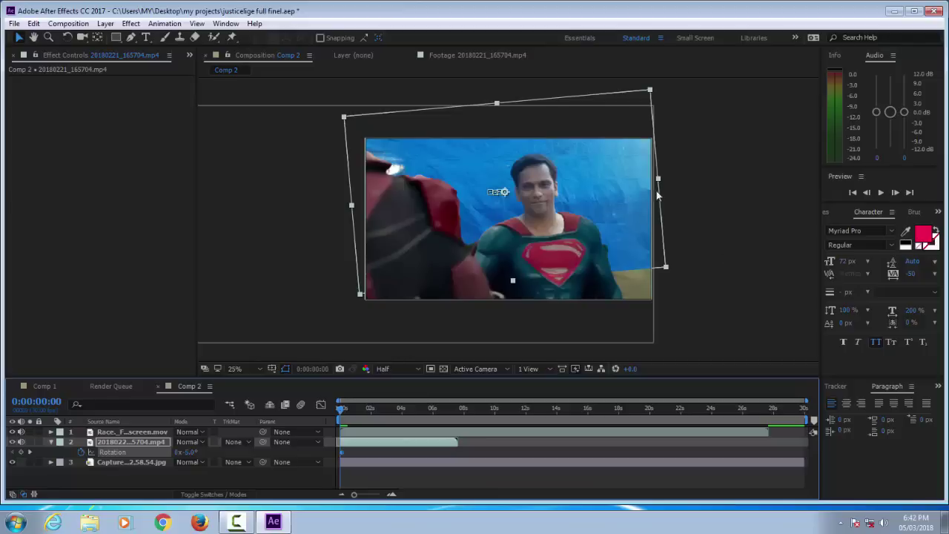
click(49, 443)
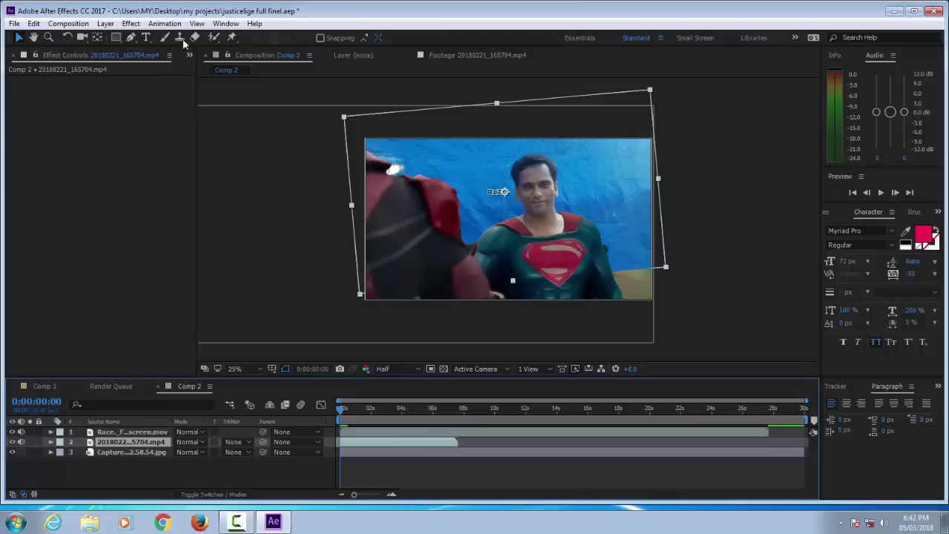
Apply Linear Color Key to the actor layer with Match colors set to Using Chroma.
click(134, 24)
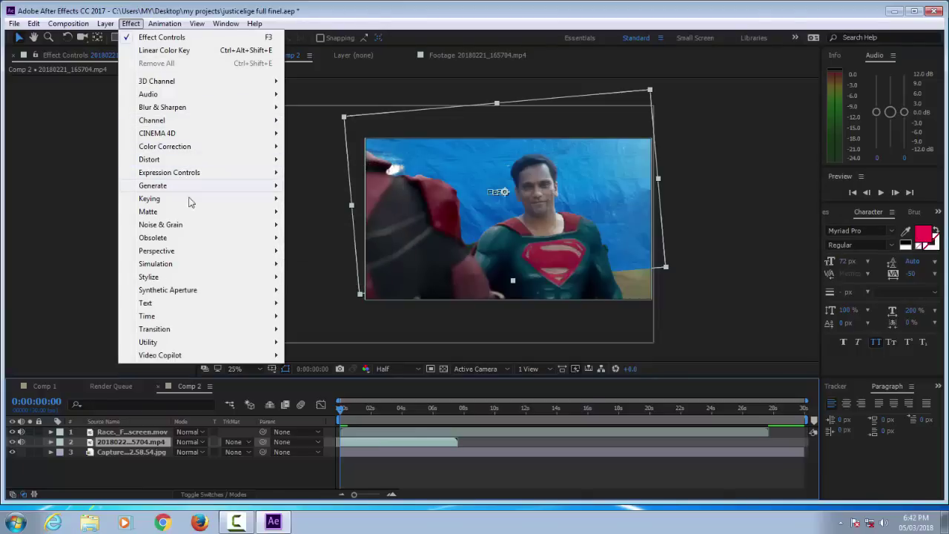
mouse_move(177, 206)
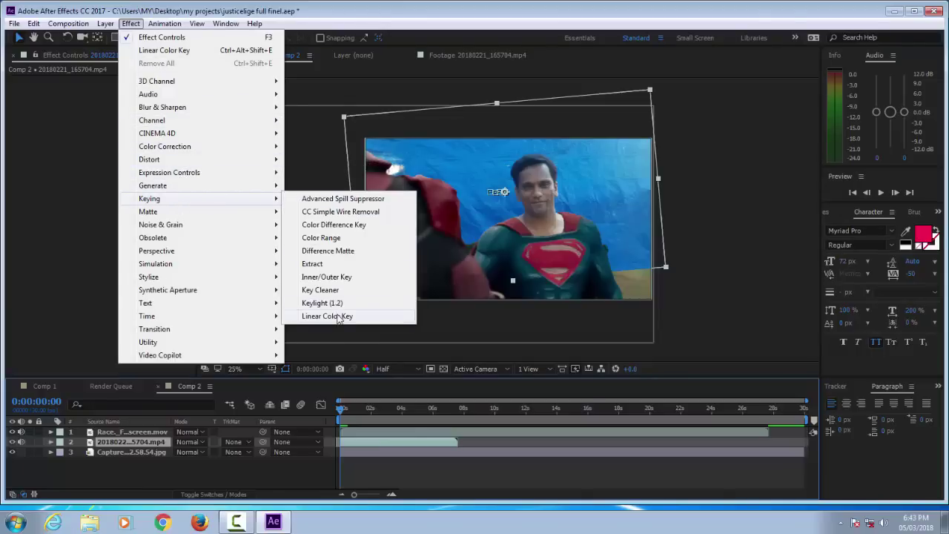
click(335, 315)
click(172, 184)
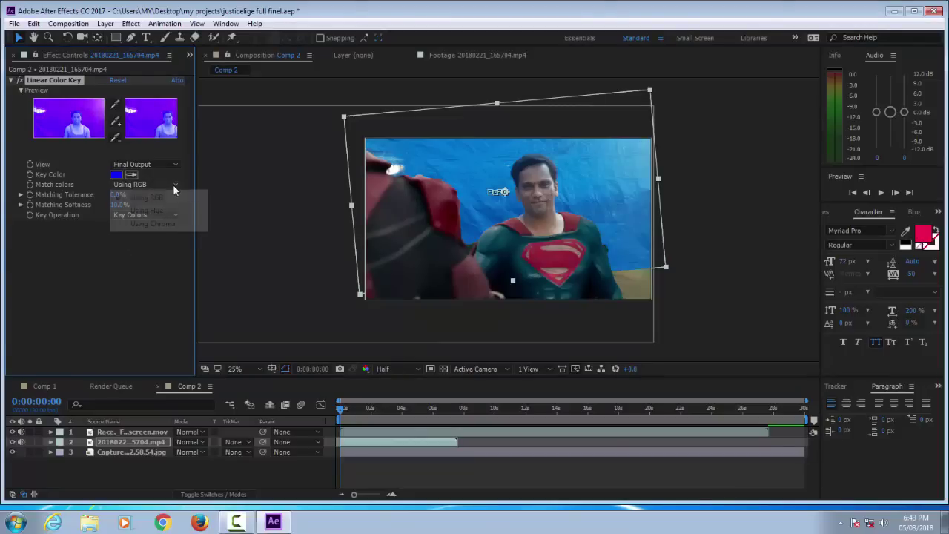
click(150, 225)
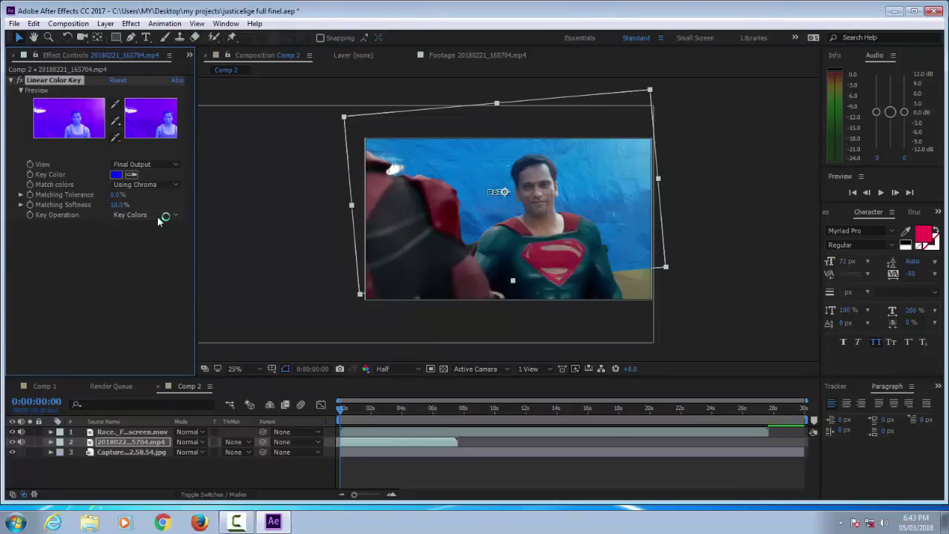
Sample the blue backdrop as key colour, adjust Matching Tolerance, and check later frames.
click(132, 174)
click(583, 172)
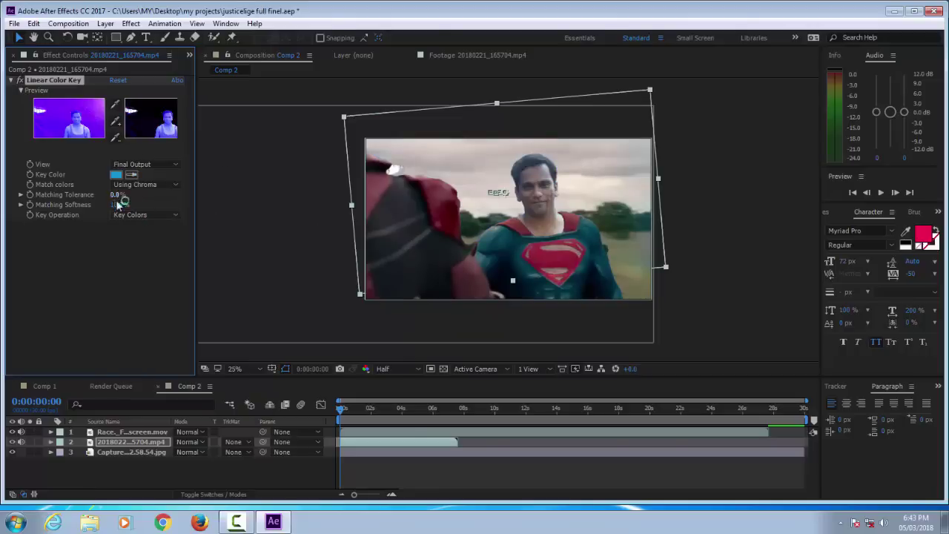
mouse_move(115, 194)
mouse_down()
mouse_move(93, 195)
mouse_move(105, 199)
mouse_up()
click(120, 251)
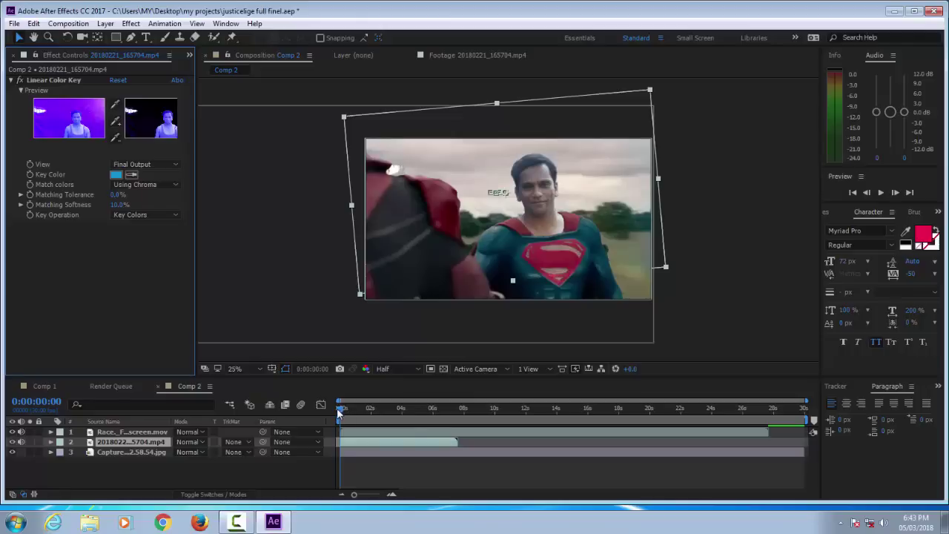
drag(339, 409, 378, 418)
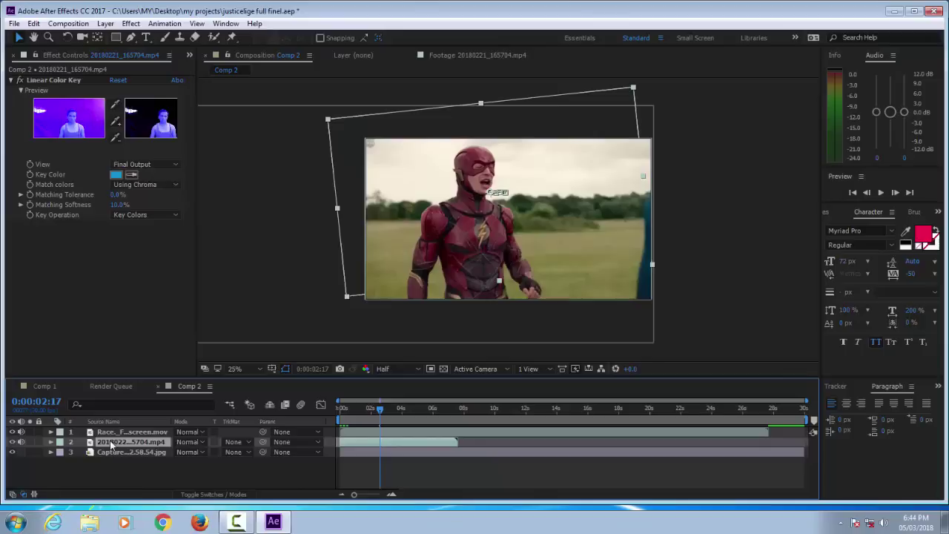
Delete the actor clip from Comp 2, review playback at 0:00:04:23, and select the remaining layers.
key(Delete)
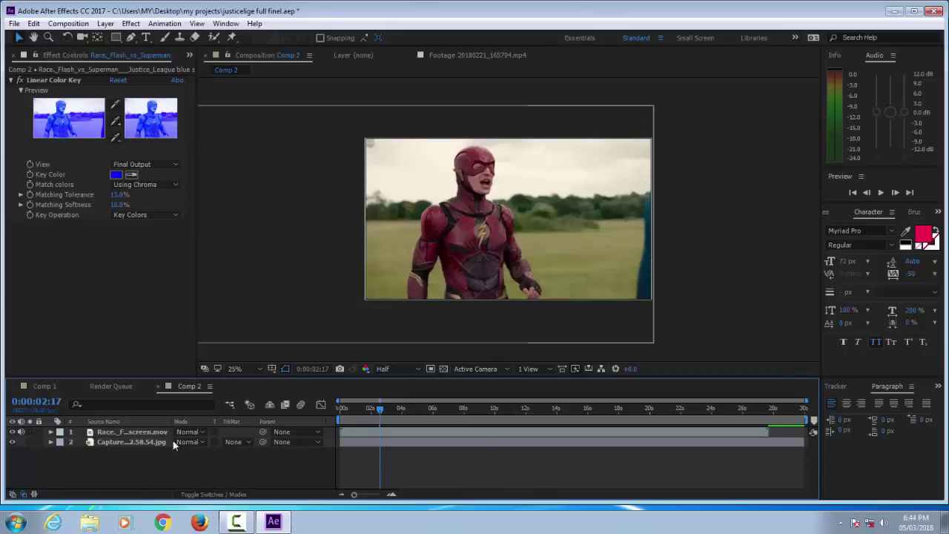
click(881, 193)
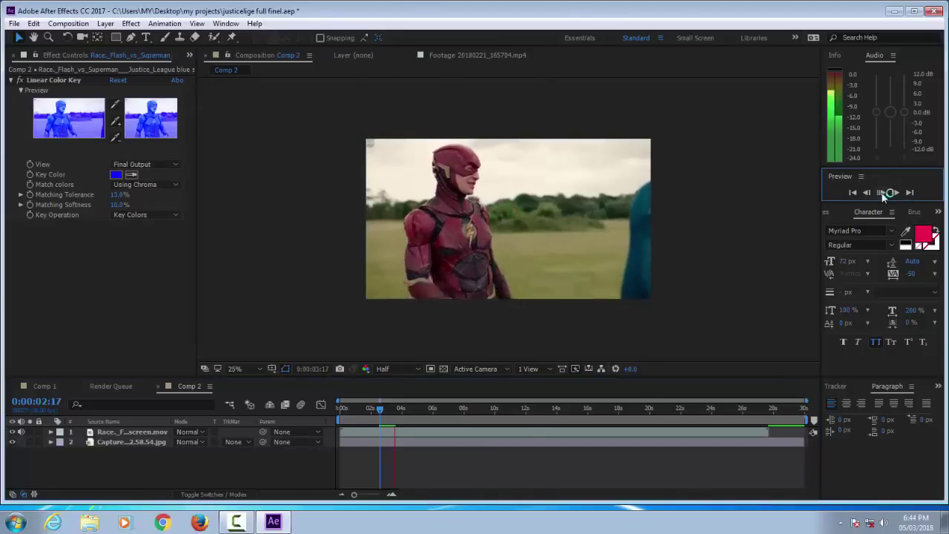
click(881, 193)
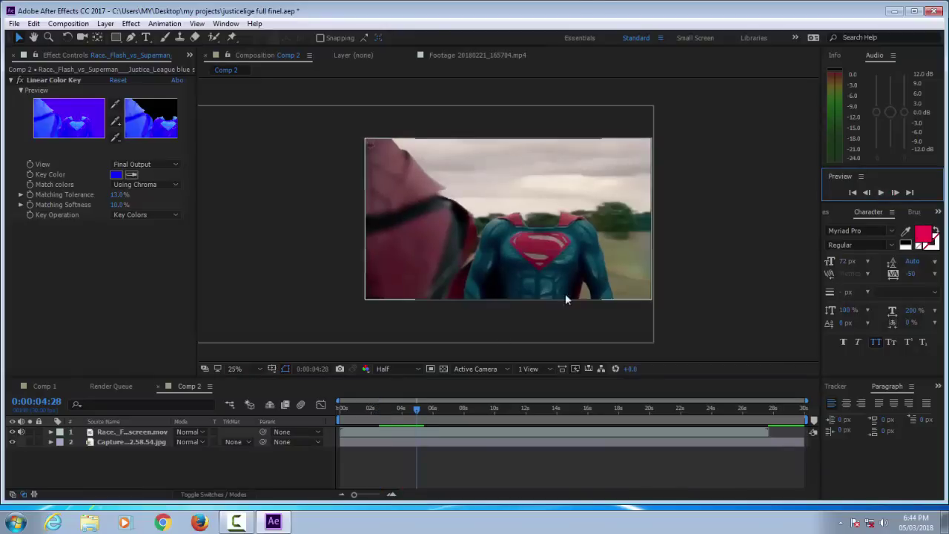
drag(414, 409, 413, 415)
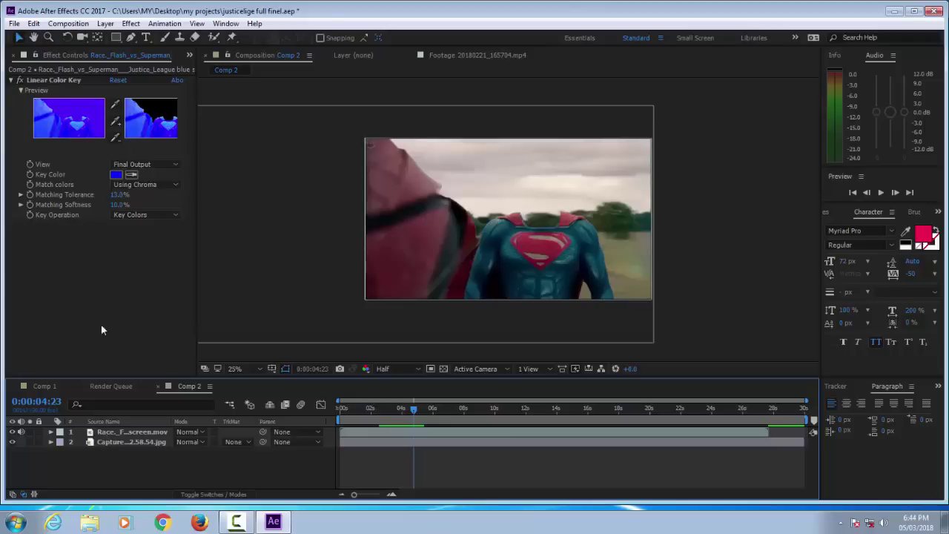
click(113, 432)
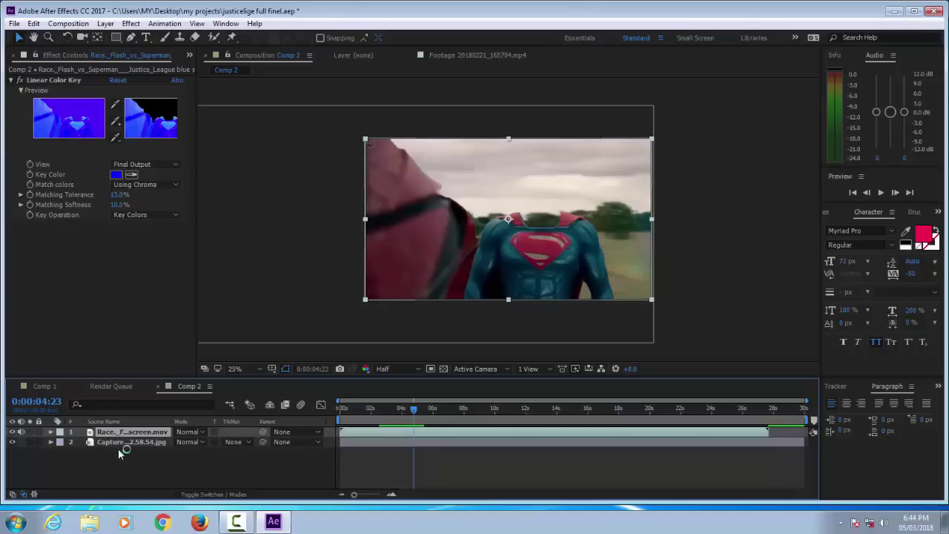
click(114, 441)
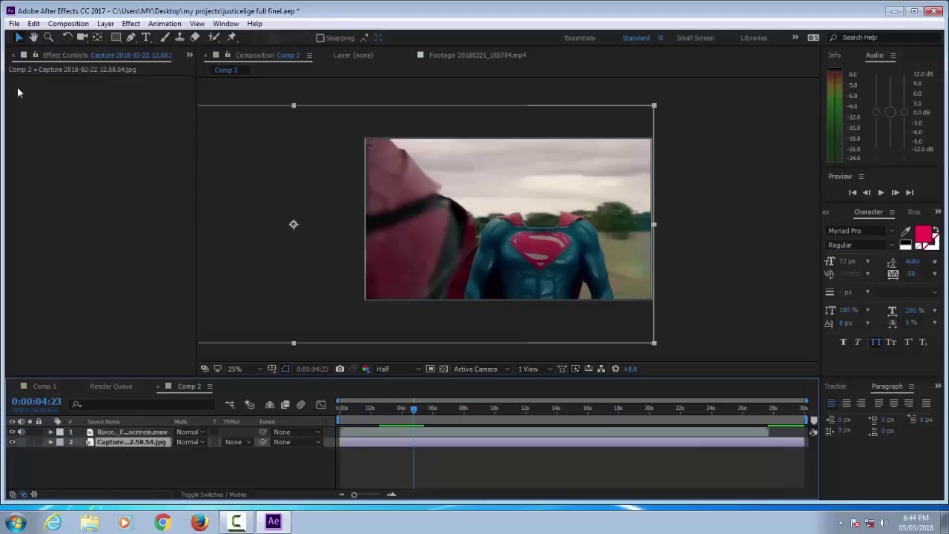
Import the 20180221_165934.mp4 clip into the project.
click(14, 23)
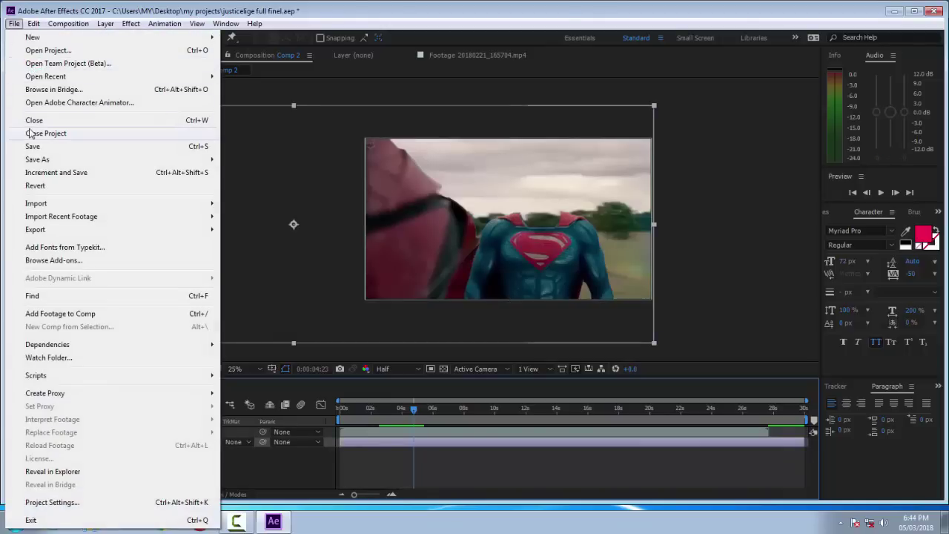
mouse_move(193, 204)
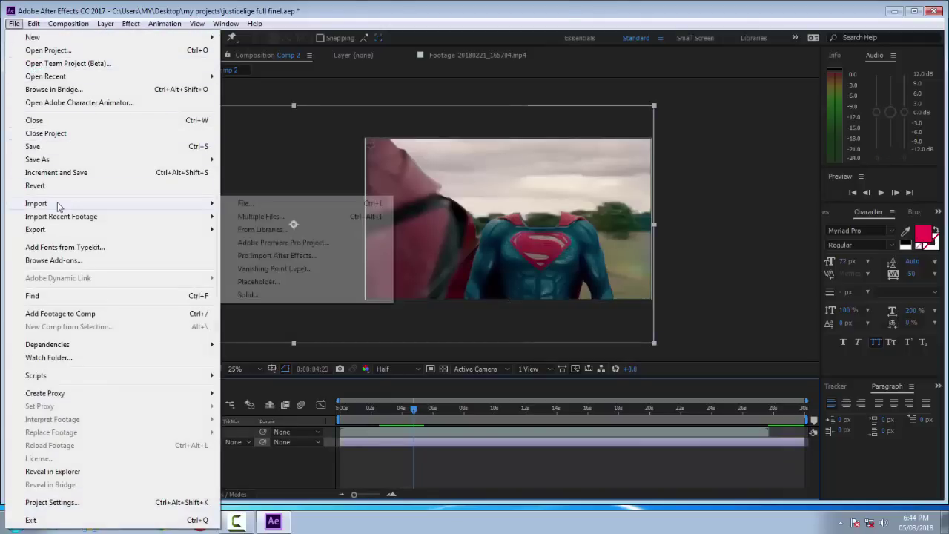
click(259, 205)
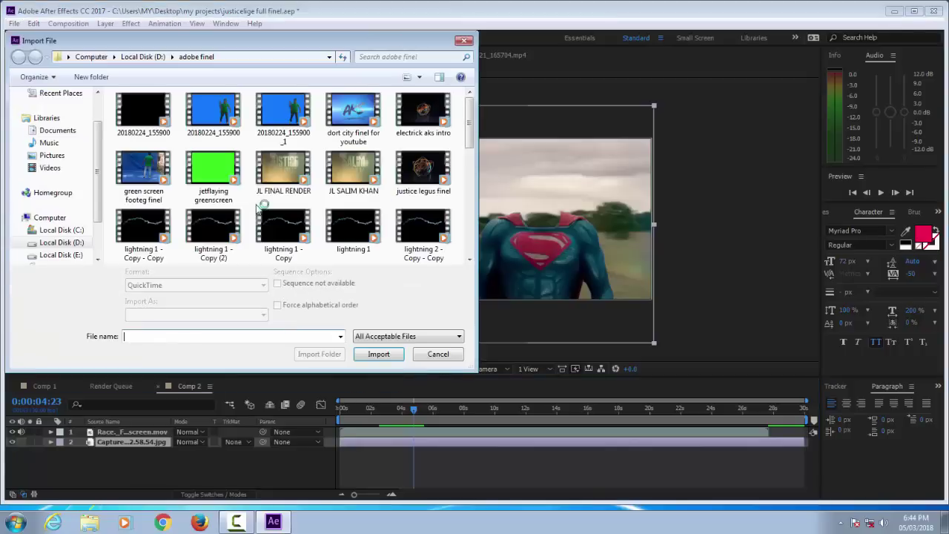
double_click(276, 170)
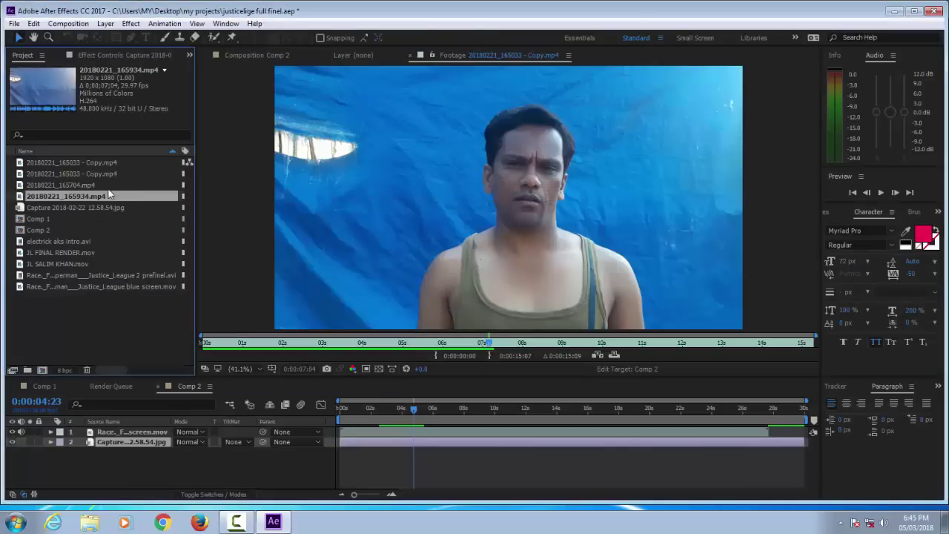
Preview the imported clip in its own viewer and reorder the road footage layer.
double_click(101, 194)
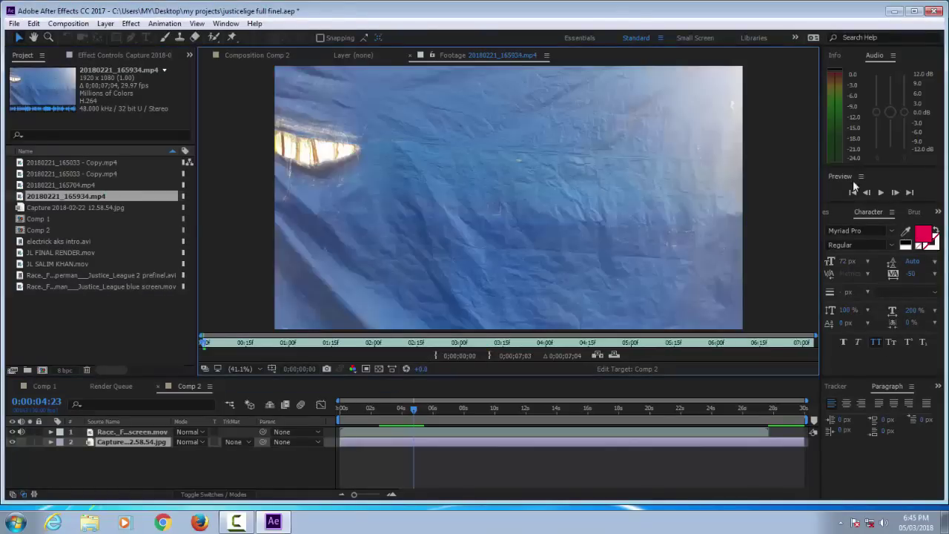
click(880, 194)
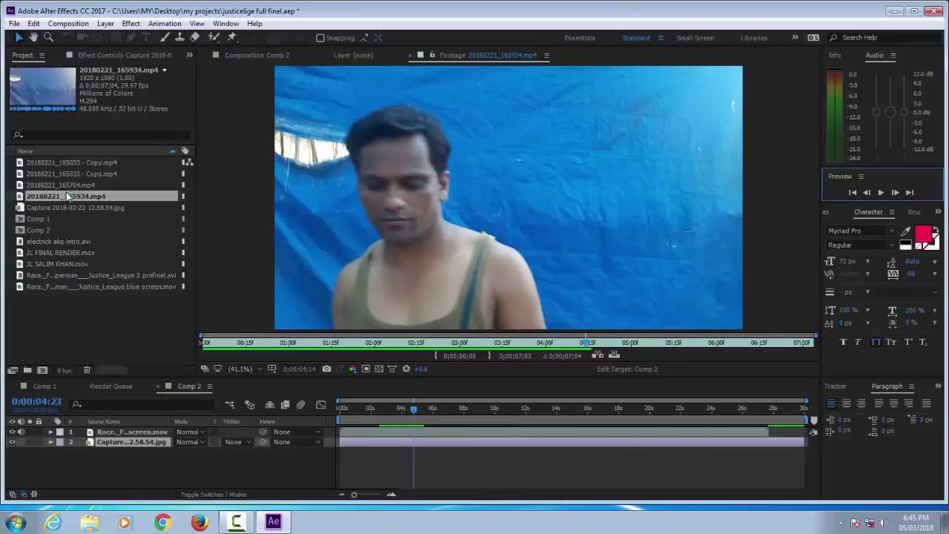
mouse_move(74, 432)
mouse_down()
mouse_move(95, 421)
mouse_move(98, 434)
mouse_up()
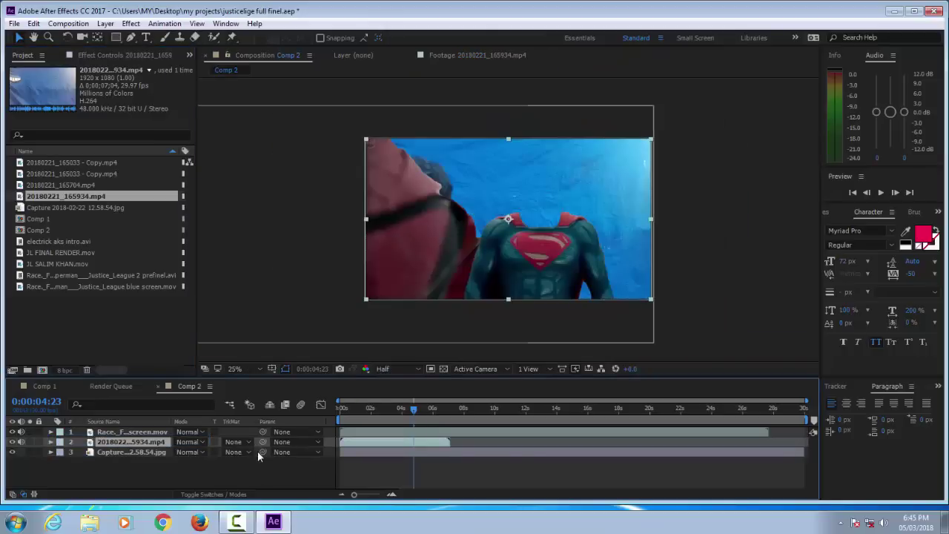
Find the cut from Flash to Superman and shift the actor footage slightly right and up.
click(867, 192)
click(866, 192)
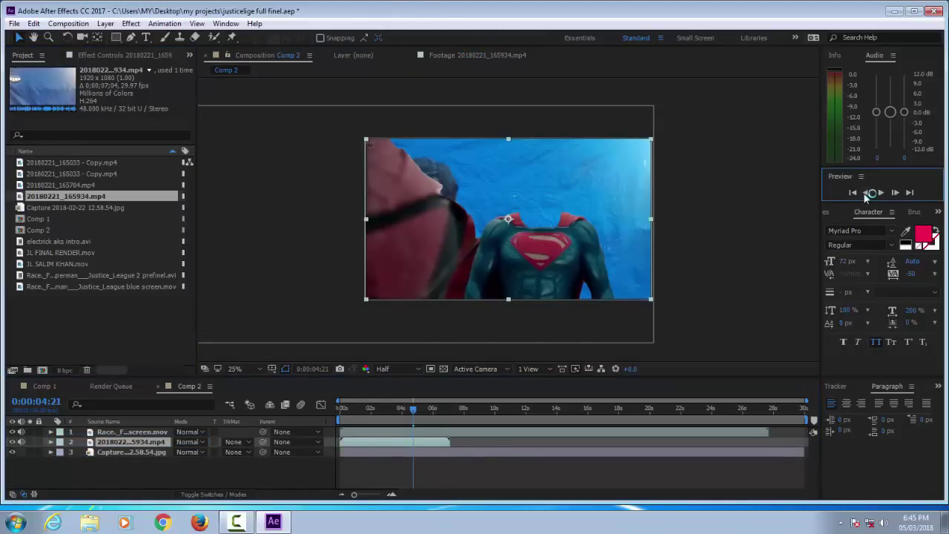
click(865, 192)
click(864, 192)
click(865, 192)
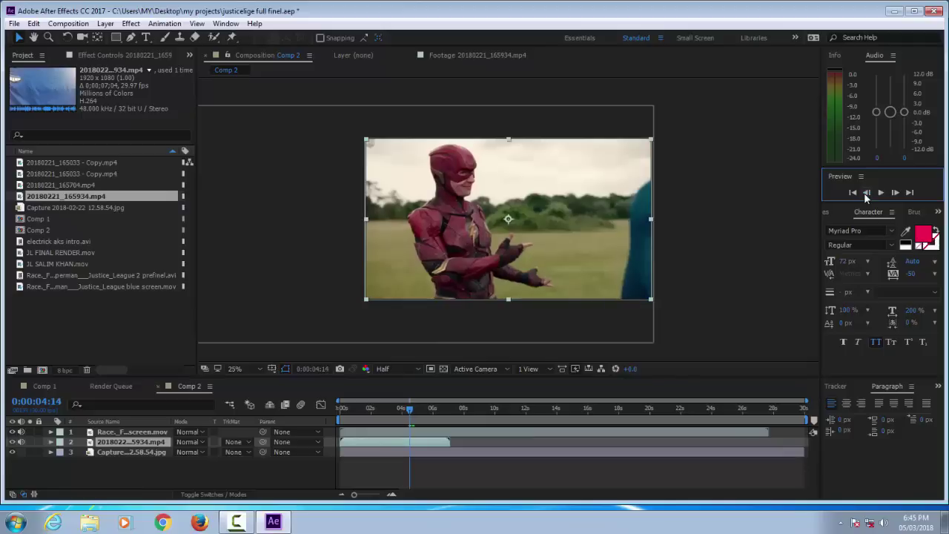
click(893, 192)
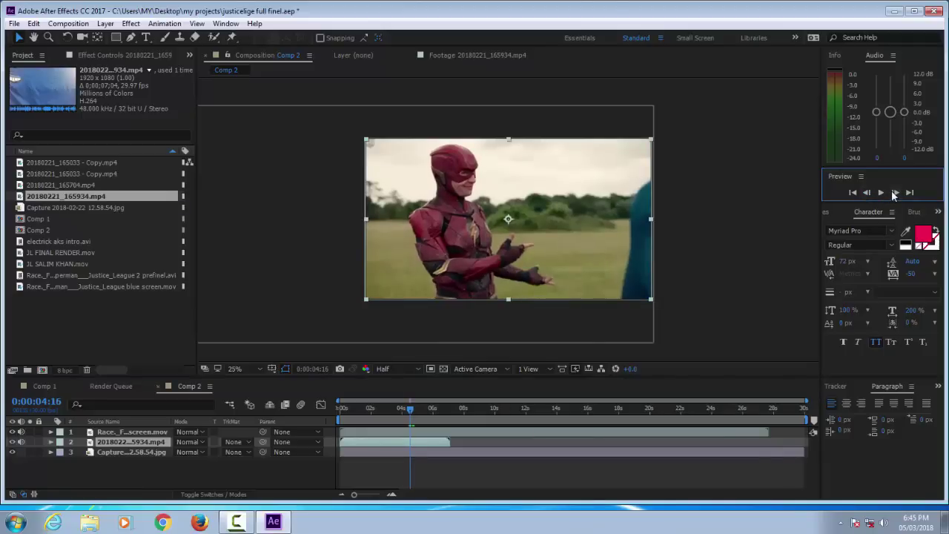
click(894, 193)
click(893, 193)
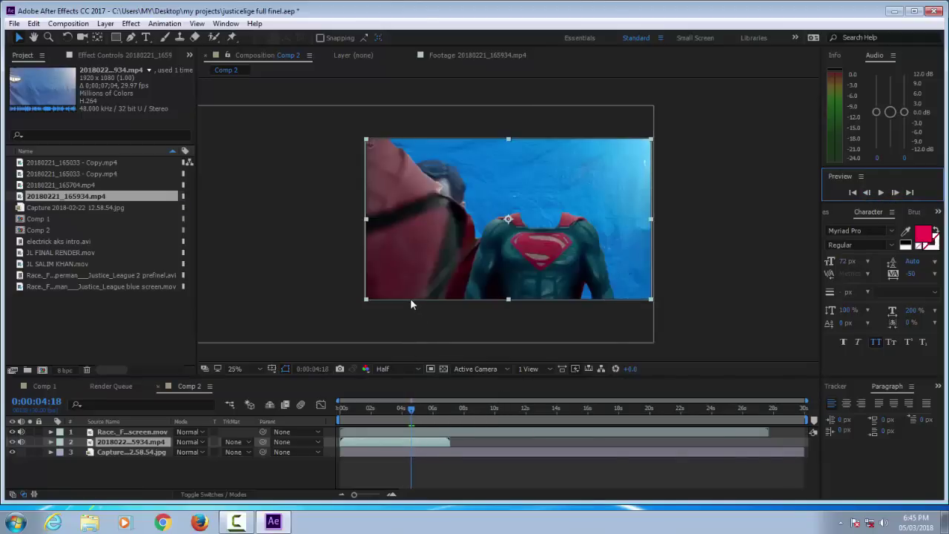
mouse_move(467, 253)
mouse_down()
mouse_move(539, 239)
mouse_move(460, 255)
mouse_up()
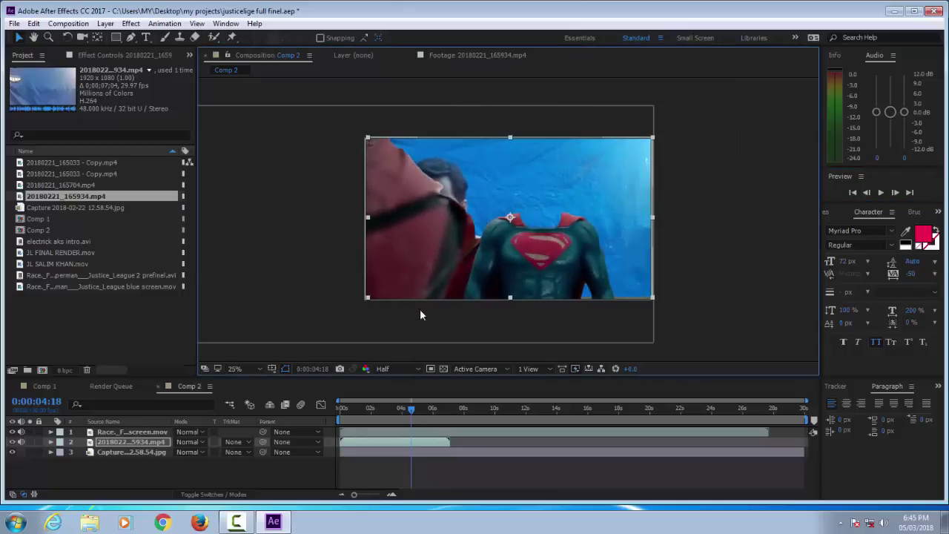
Hide the Flash and Superman clip and settle the actor footage on frame 0:00:02:14.
click(12, 432)
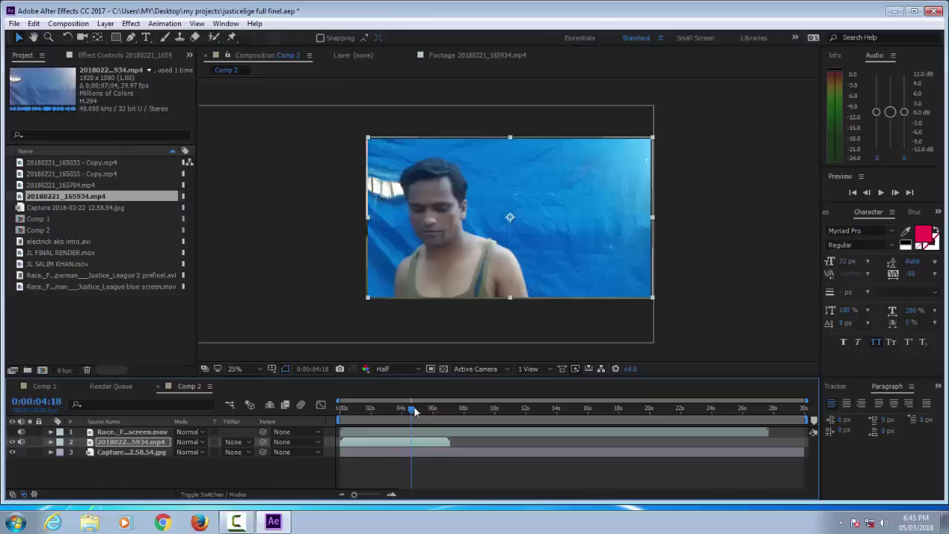
drag(412, 409, 376, 411)
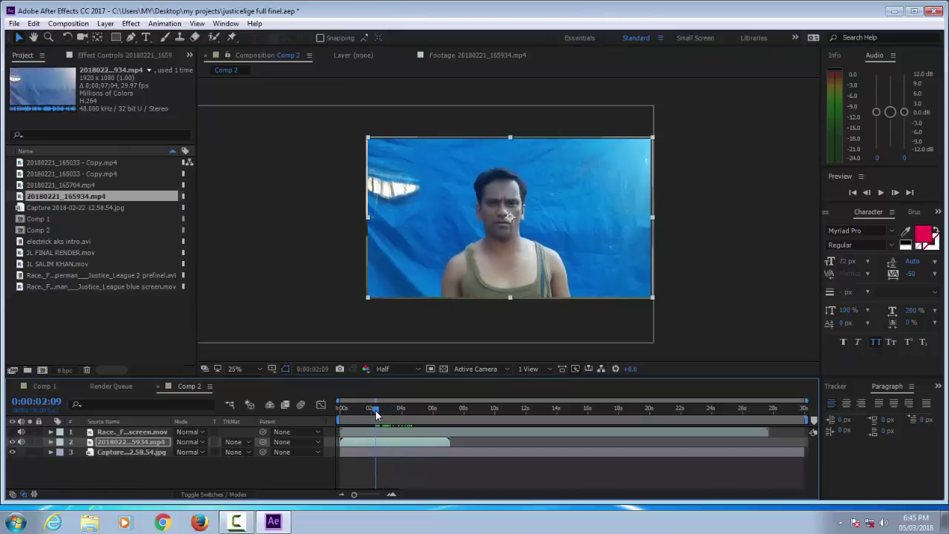
click(881, 193)
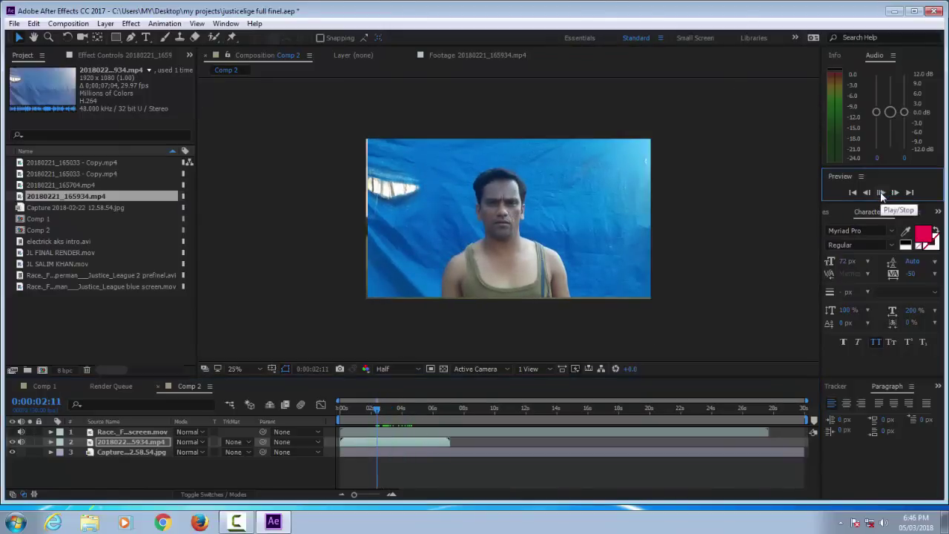
click(880, 193)
click(868, 192)
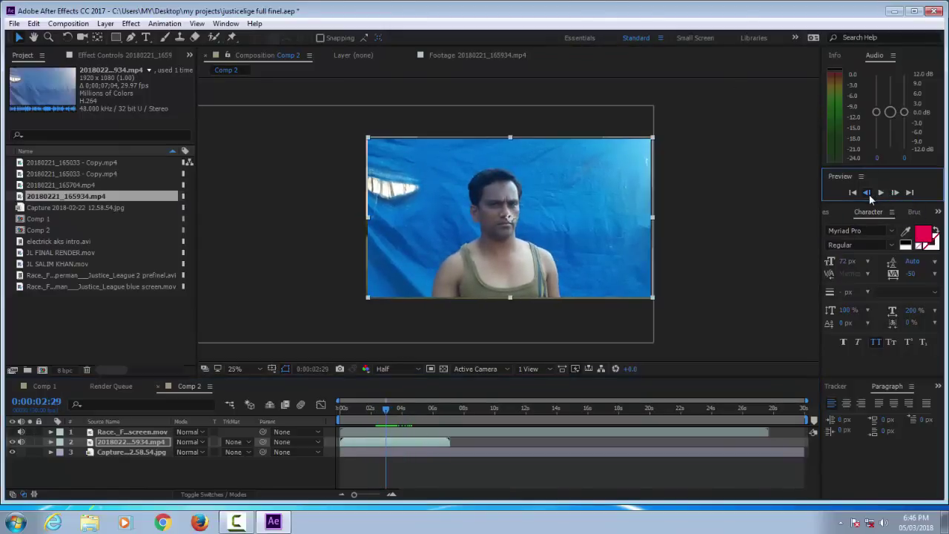
click(867, 193)
click(867, 192)
click(867, 193)
click(867, 193)
click(867, 193)
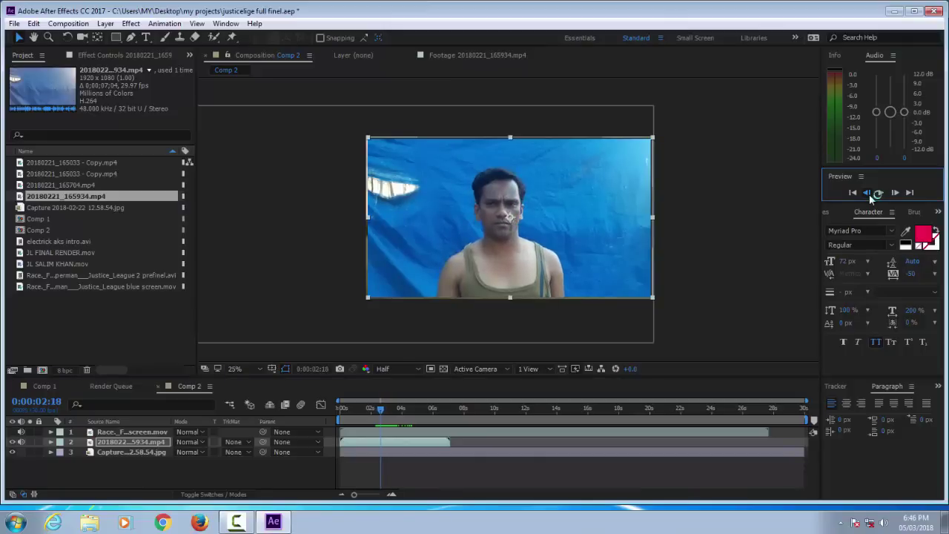
click(868, 193)
click(867, 193)
click(867, 192)
click(867, 192)
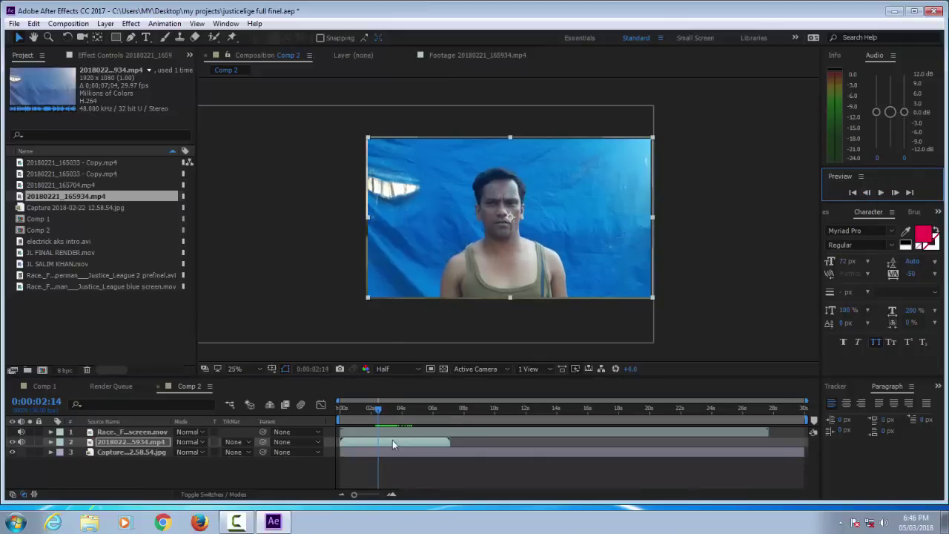
Split the actor layer at 0:00:02:14, delete its earlier piece, and unhide the Flash and Superman clip.
click(33, 23)
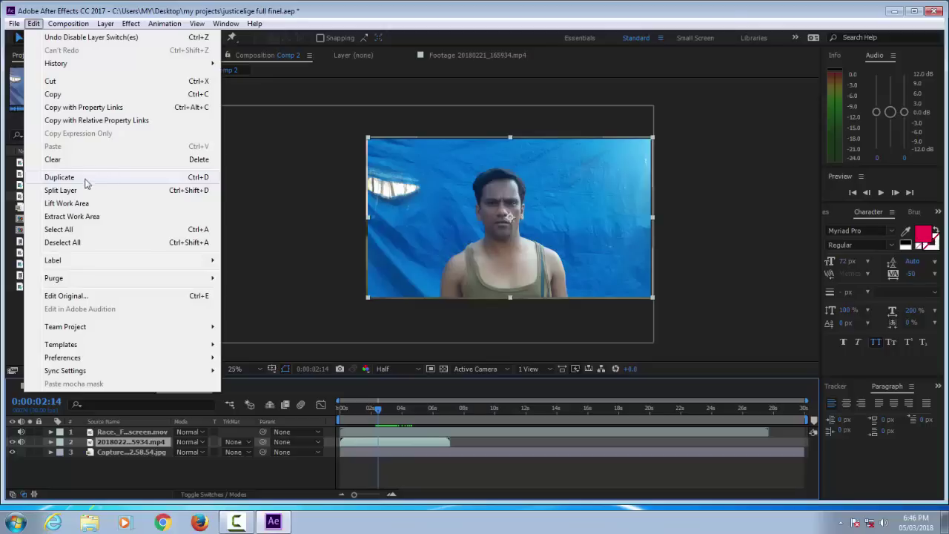
click(61, 190)
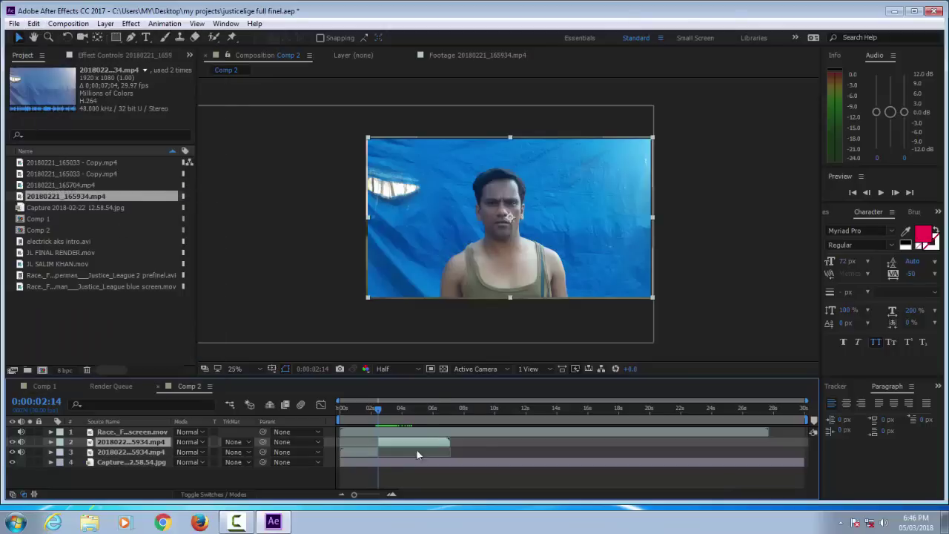
click(352, 452)
key(Delete)
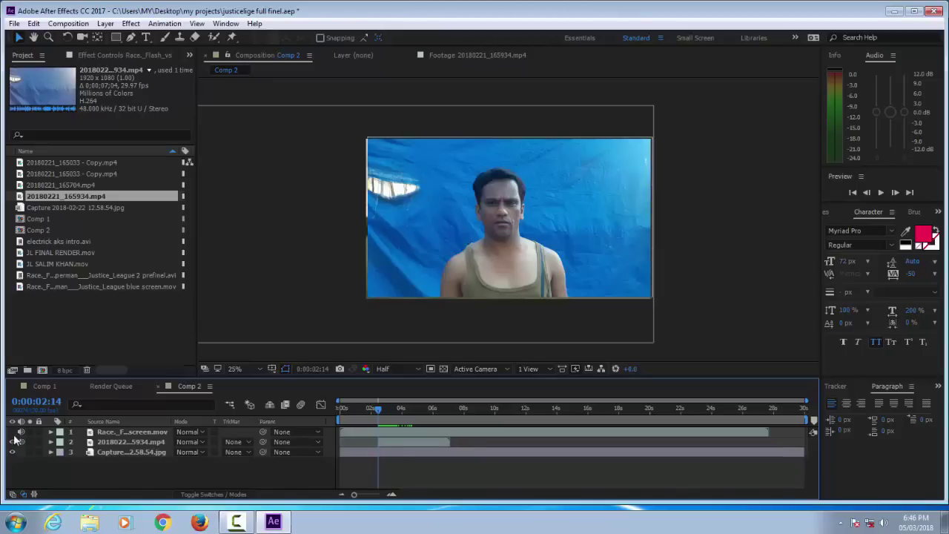
click(12, 432)
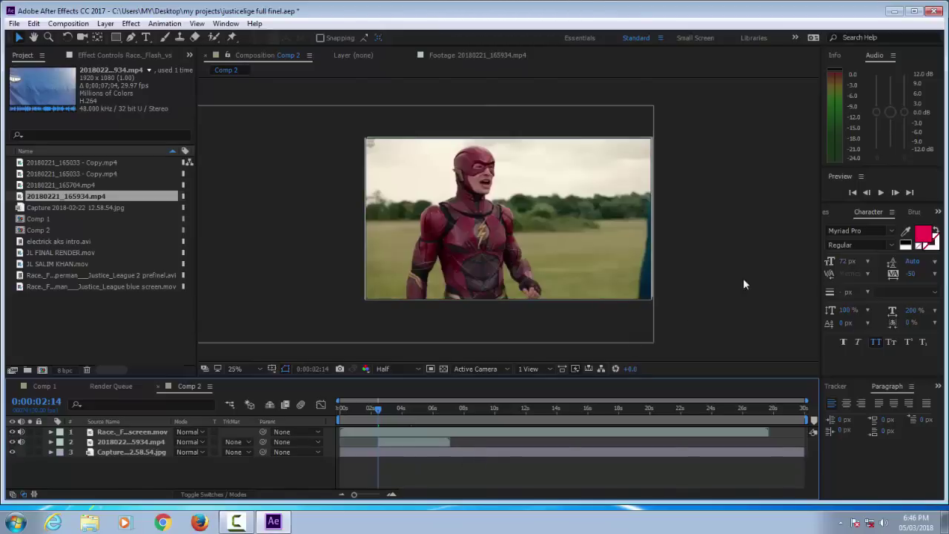
Step frame by frame past the cut to land on the first Superman frame at 0:00:04:18.
click(895, 192)
click(895, 192)
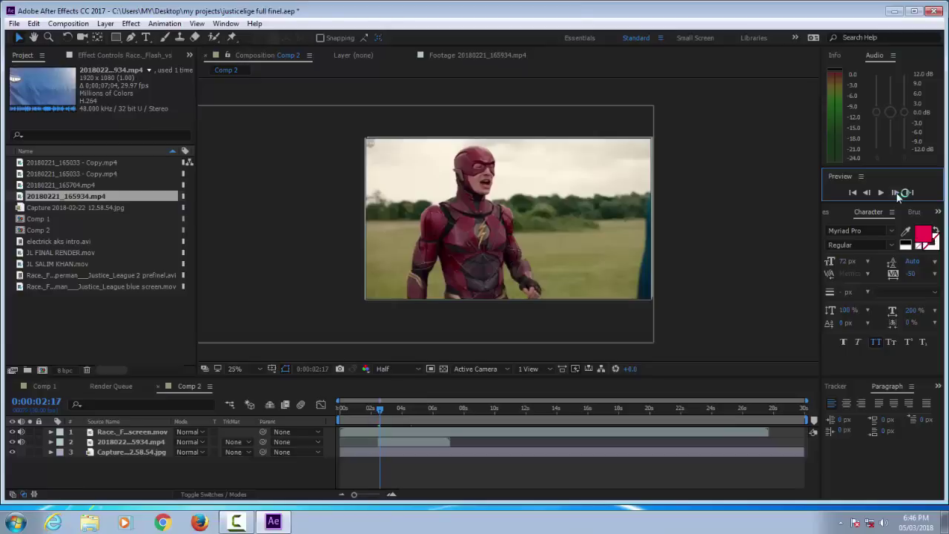
click(894, 192)
click(895, 191)
click(895, 192)
click(894, 192)
click(896, 193)
click(896, 193)
click(896, 193)
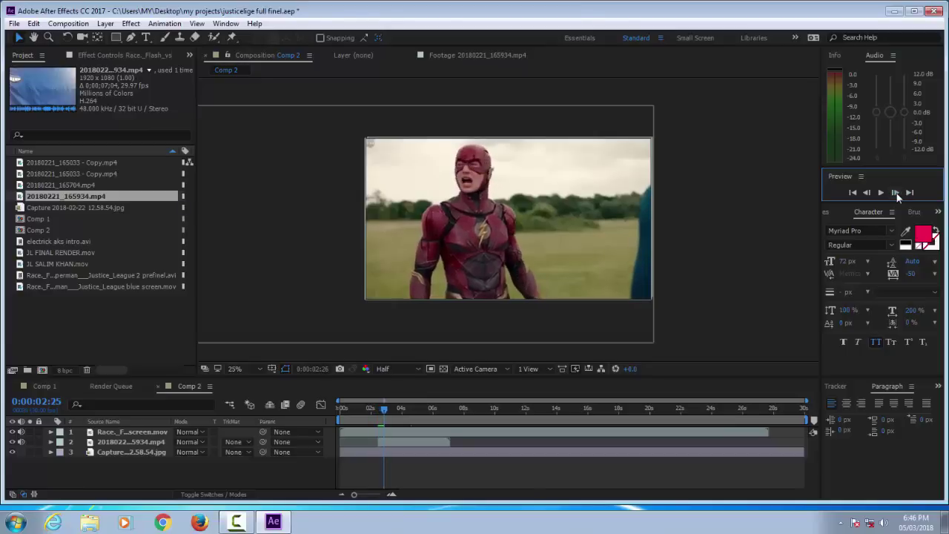
click(896, 193)
click(896, 193)
click(896, 192)
click(896, 193)
click(896, 192)
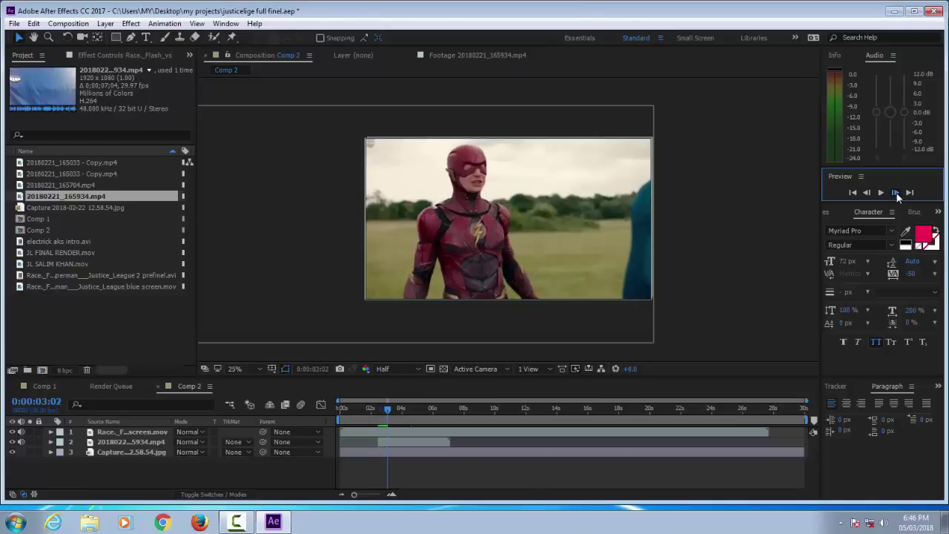
click(896, 192)
click(896, 192)
click(896, 193)
click(896, 193)
click(896, 192)
click(896, 192)
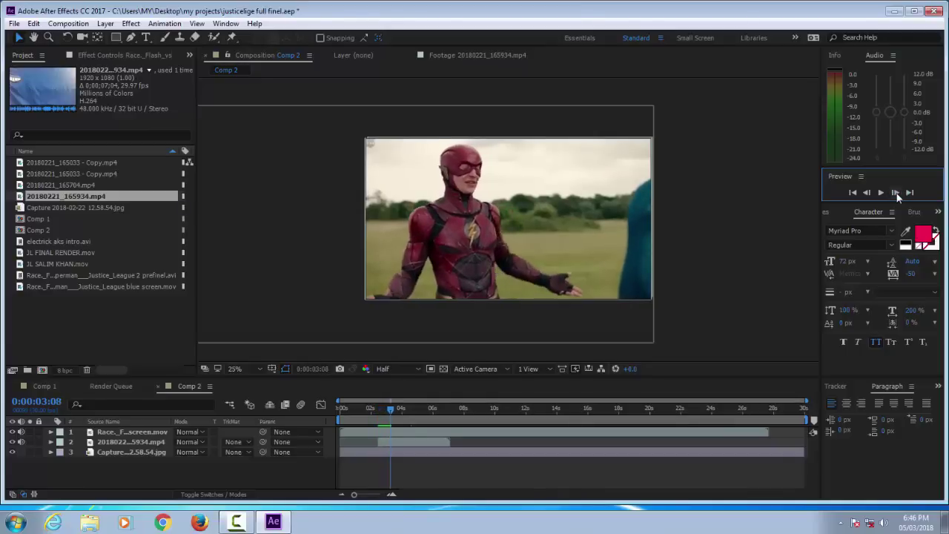
click(896, 192)
click(896, 193)
click(897, 193)
click(896, 192)
click(896, 193)
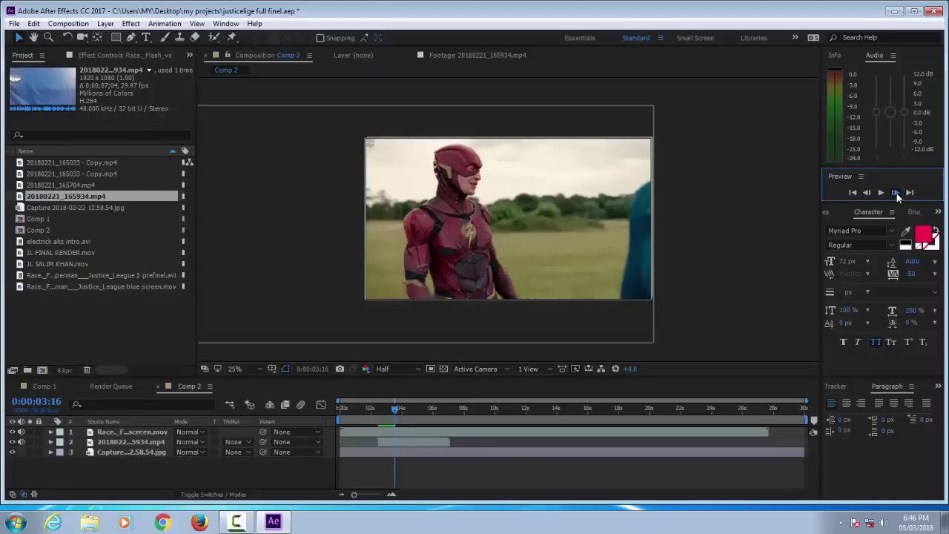
click(896, 193)
click(896, 193)
click(896, 193)
click(896, 193)
click(896, 193)
click(896, 192)
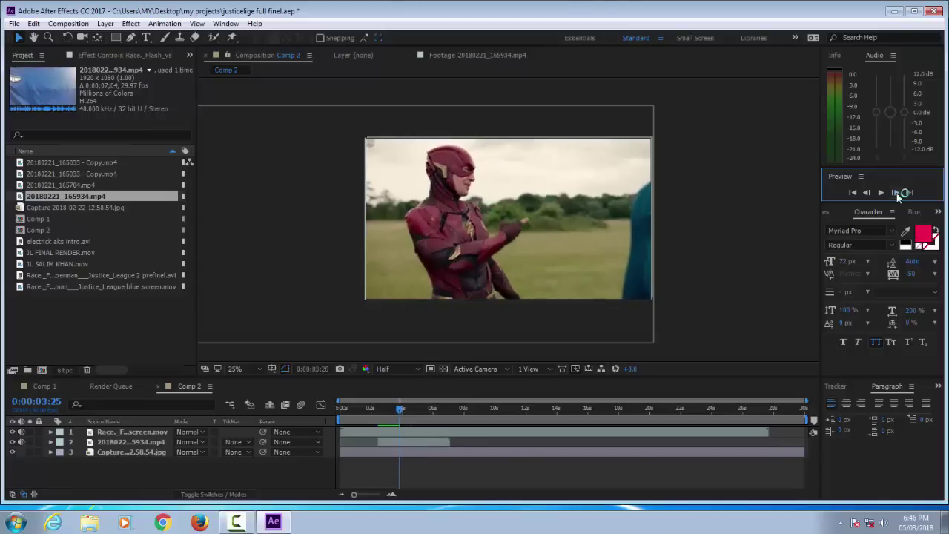
click(896, 193)
click(896, 193)
click(896, 193)
click(896, 193)
click(896, 193)
click(896, 192)
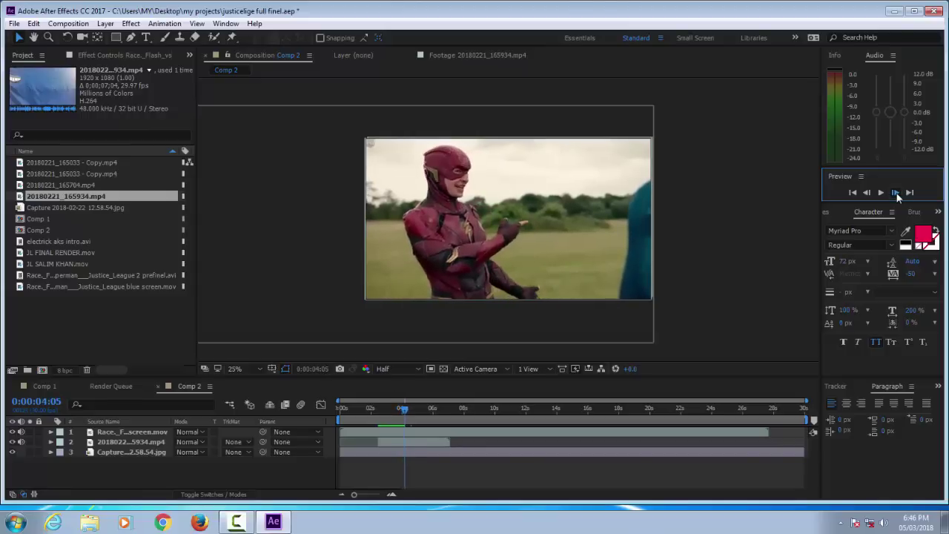
click(896, 192)
click(896, 193)
click(896, 193)
click(896, 192)
click(896, 192)
click(896, 192)
click(896, 193)
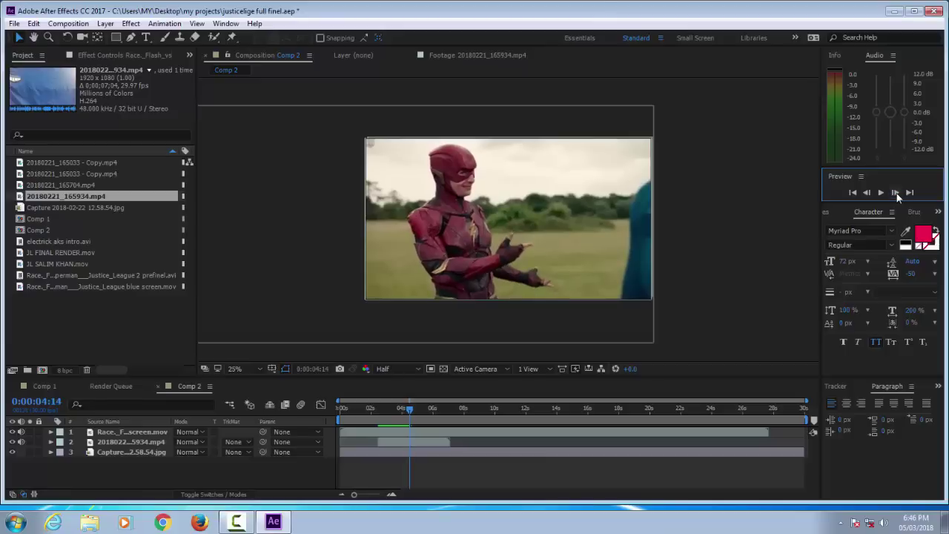
click(896, 193)
click(896, 192)
click(896, 193)
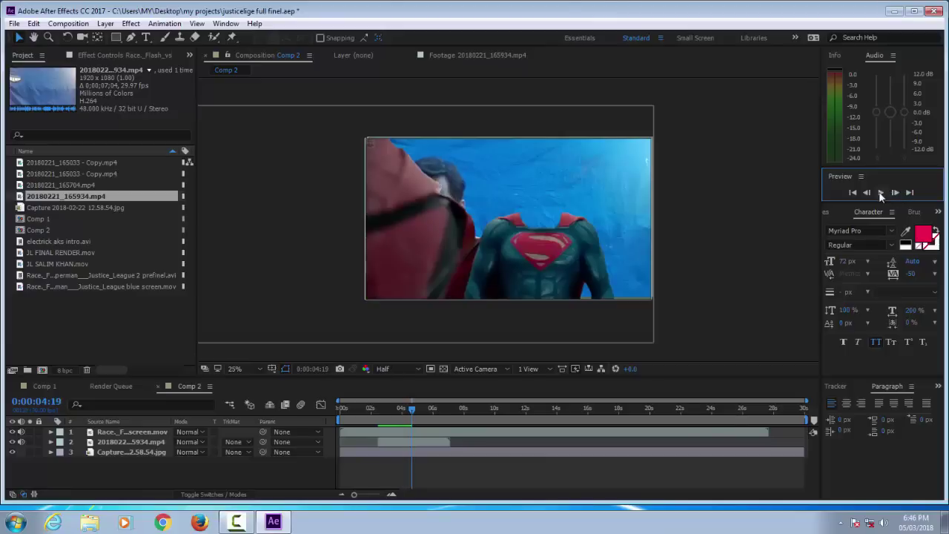
click(880, 192)
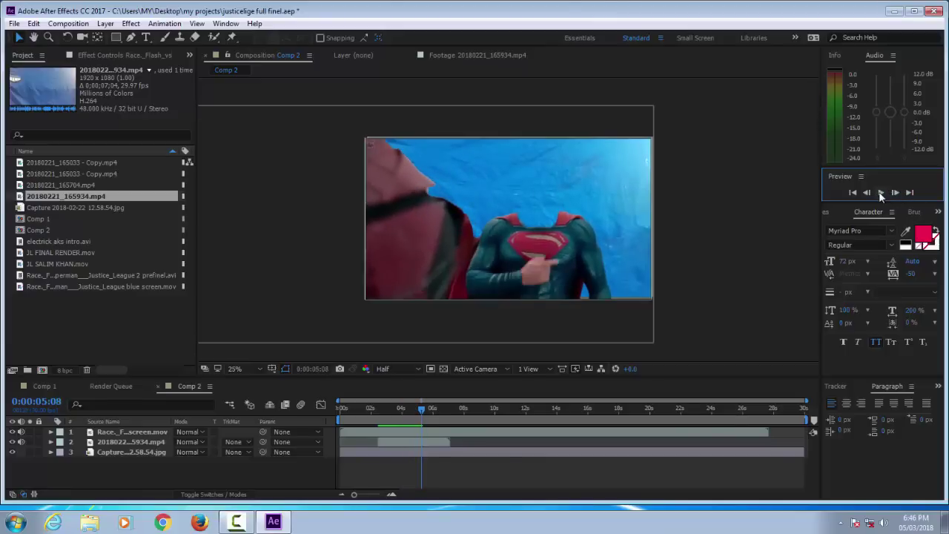
click(866, 193)
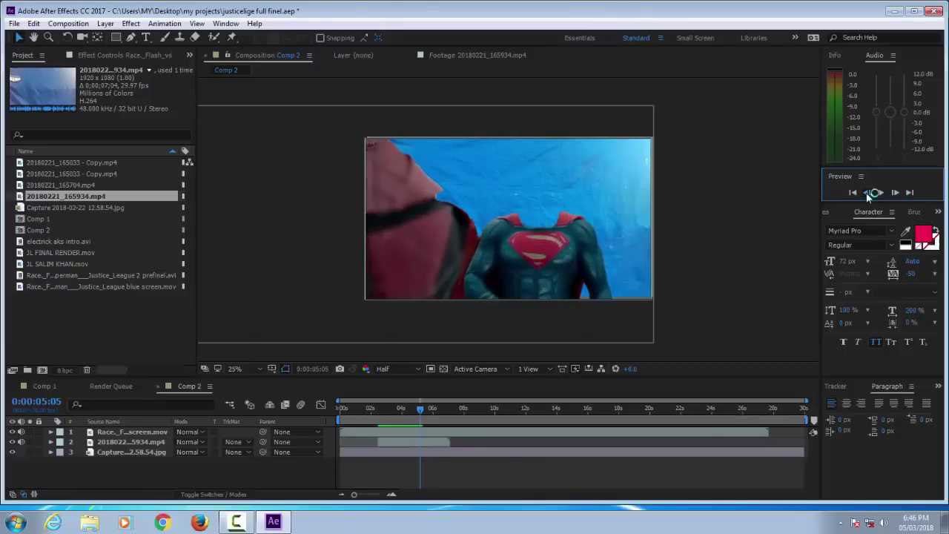
click(866, 193)
click(866, 193)
click(866, 192)
click(865, 193)
click(866, 192)
click(866, 193)
click(866, 193)
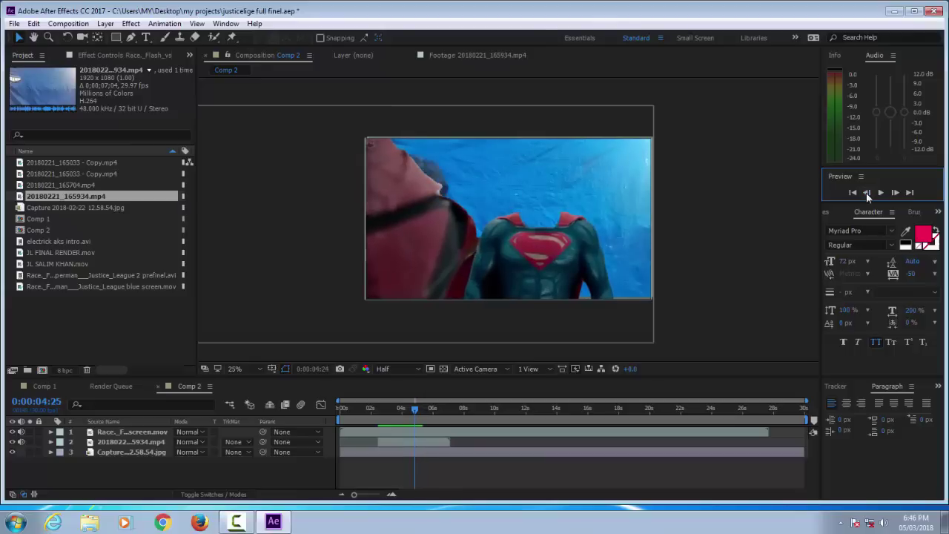
click(866, 193)
click(865, 193)
click(865, 193)
click(866, 192)
click(865, 192)
click(865, 193)
click(866, 193)
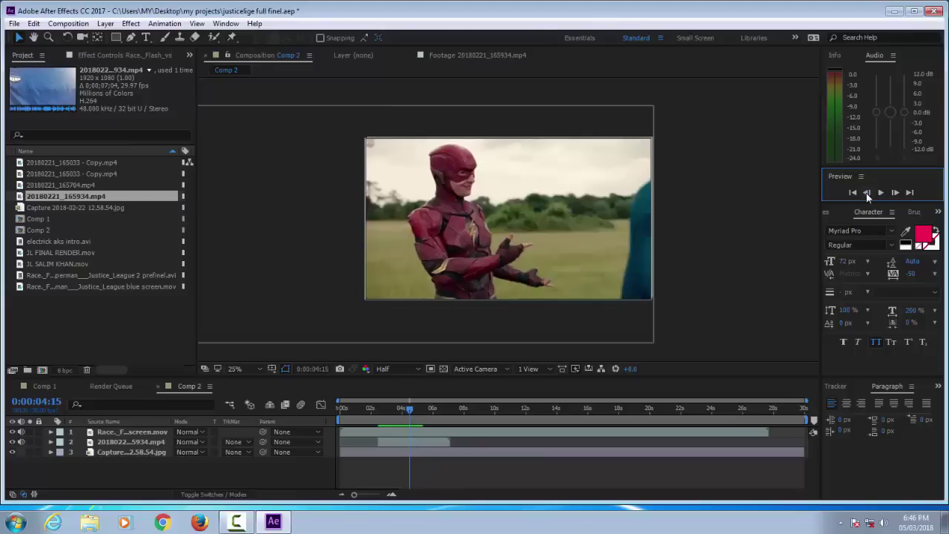
click(895, 193)
click(895, 192)
click(896, 193)
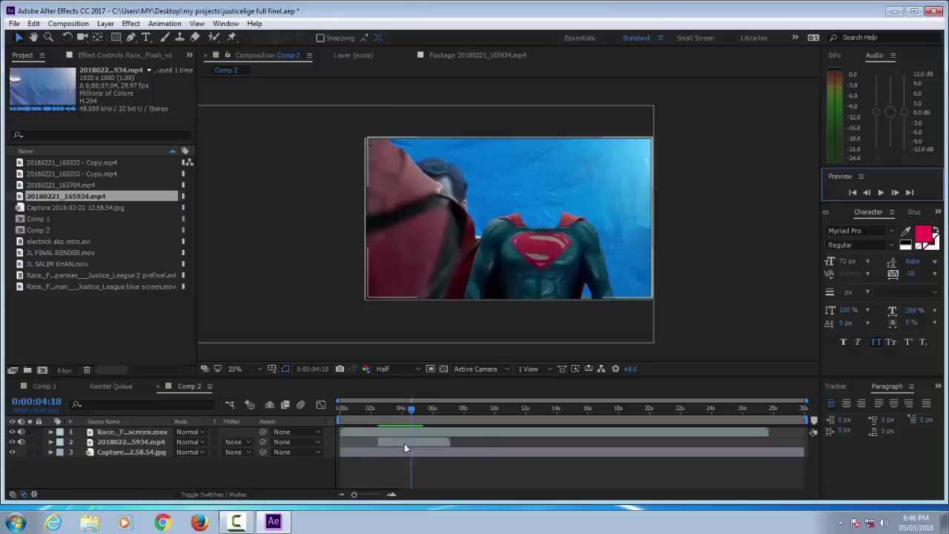
Shift the actor clip slightly later in time and move it up and right in frame.
drag(404, 443, 436, 444)
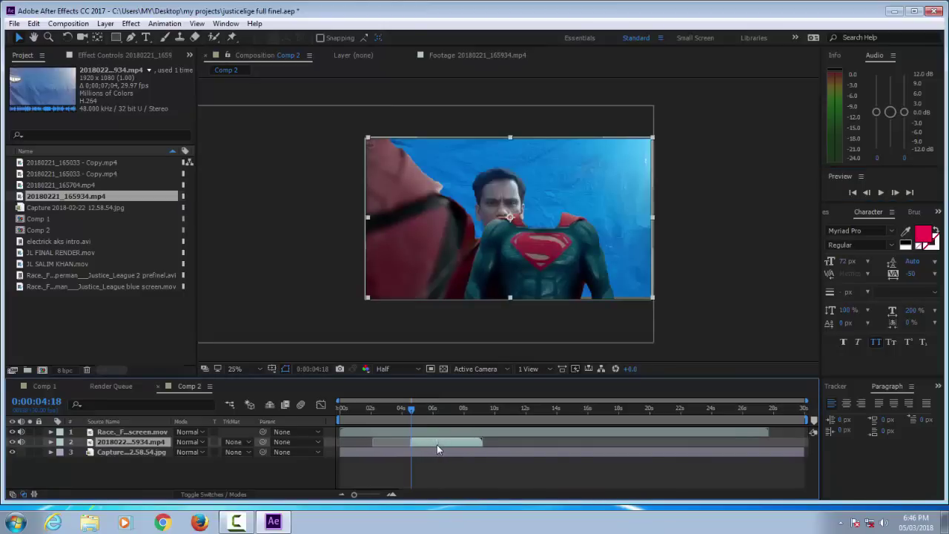
drag(437, 445, 437, 443)
drag(546, 210, 579, 189)
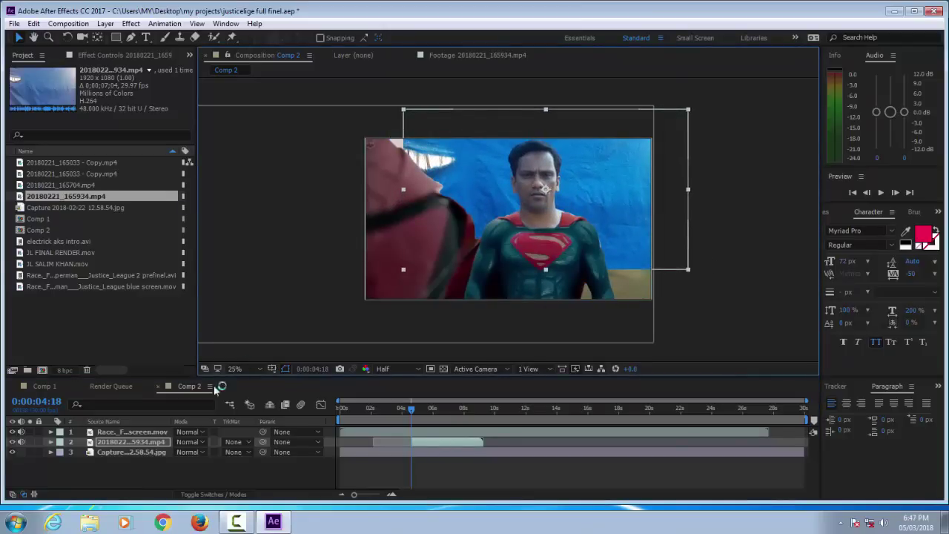
Scale the actor footage to 84% and nudge it so the head sits on Superman's body.
key(s)
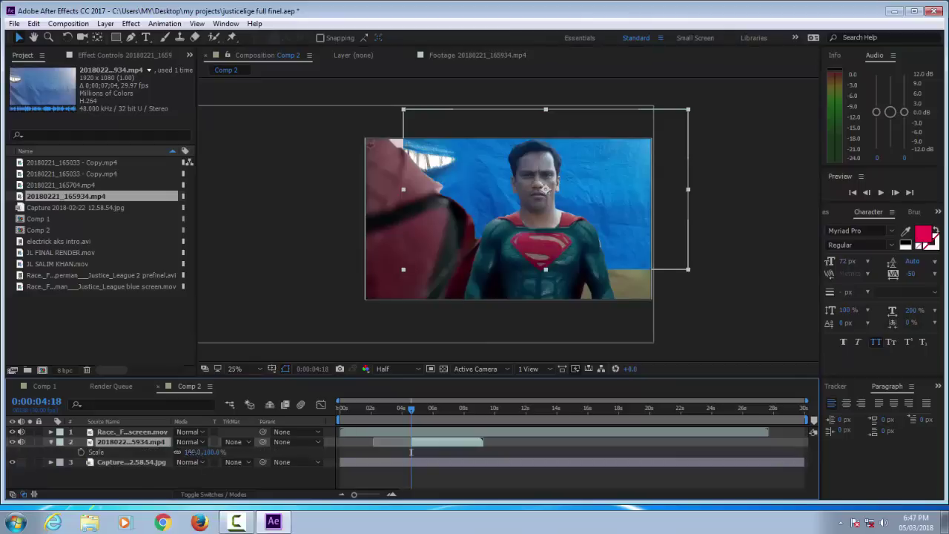
drag(191, 451, 173, 451)
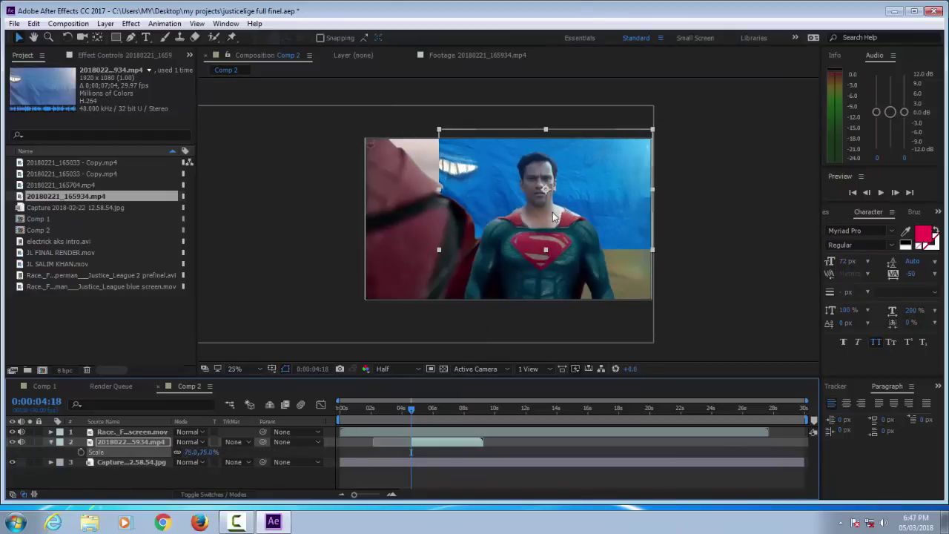
drag(546, 218, 544, 224)
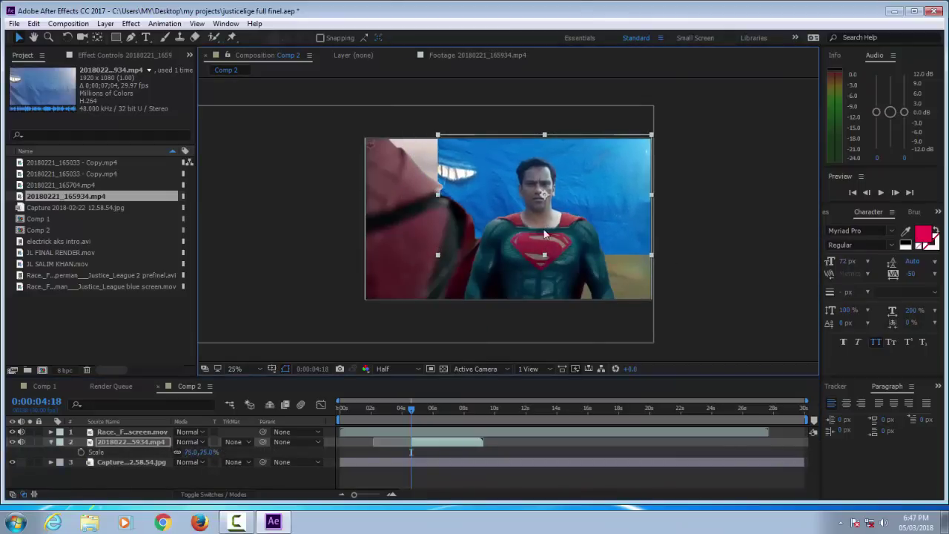
drag(190, 452, 197, 452)
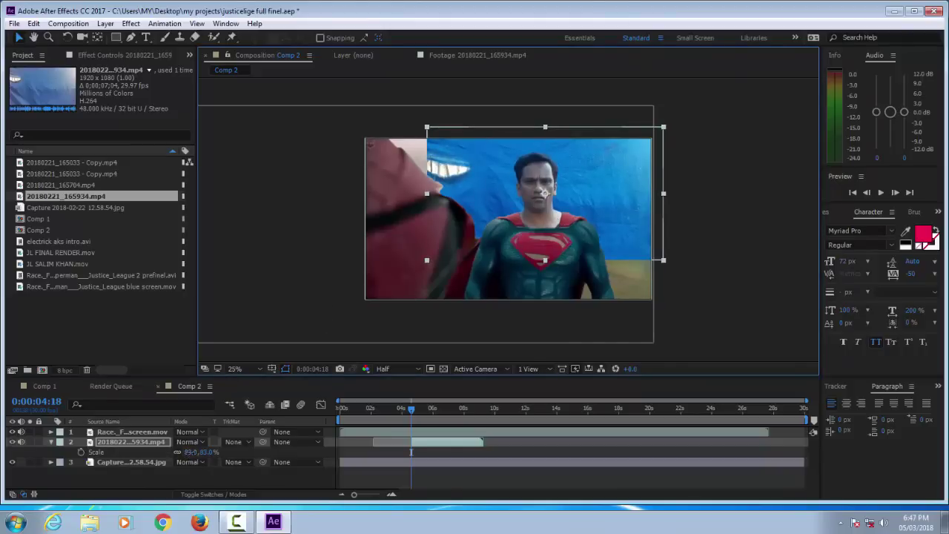
drag(191, 452, 187, 452)
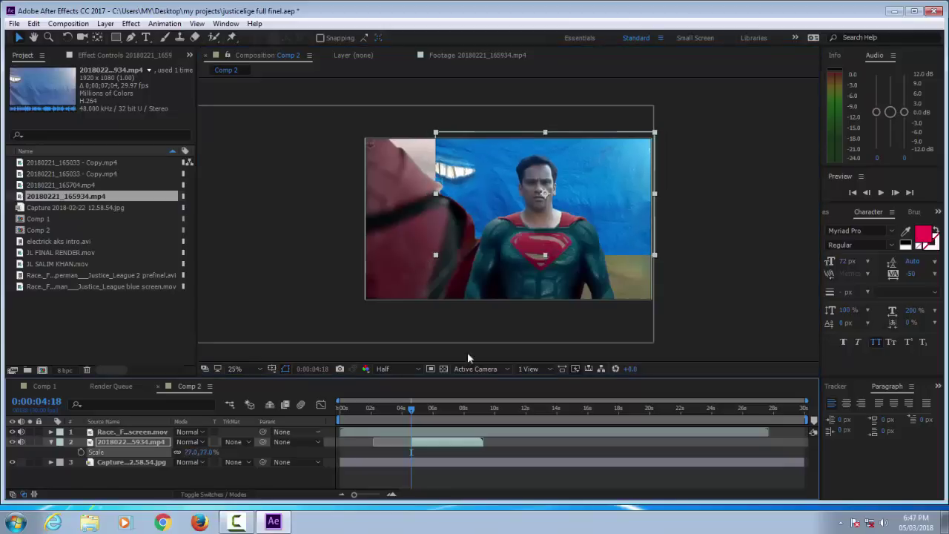
text(77)
key(Return)
drag(556, 231, 558, 232)
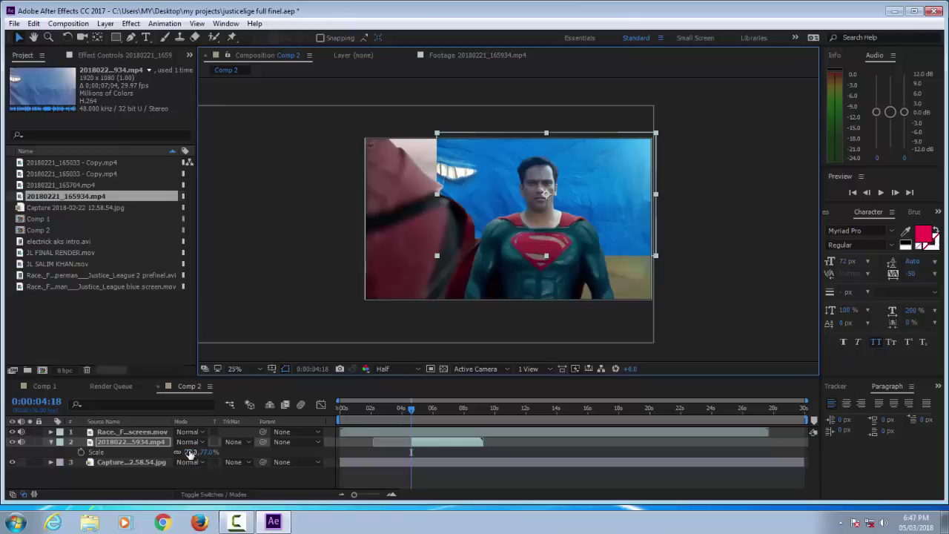
drag(190, 453, 202, 452)
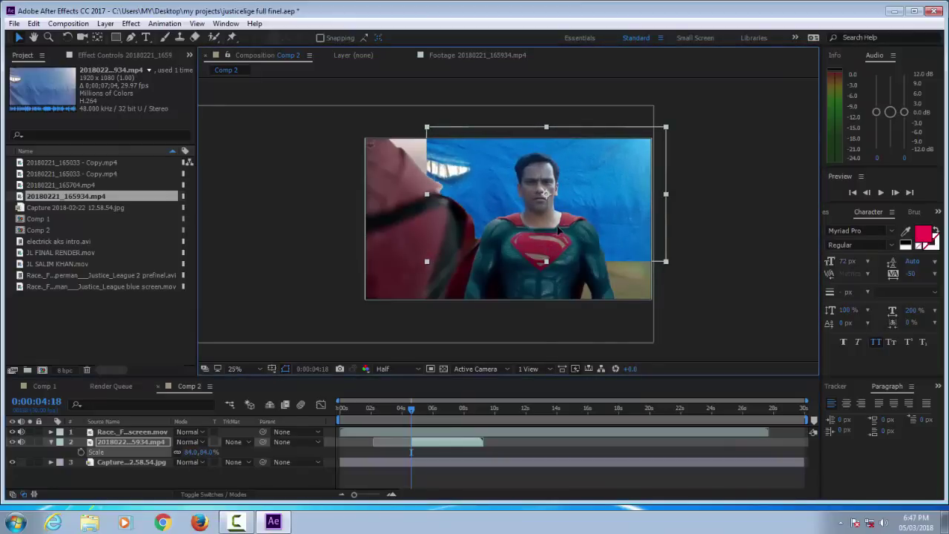
drag(557, 231, 559, 231)
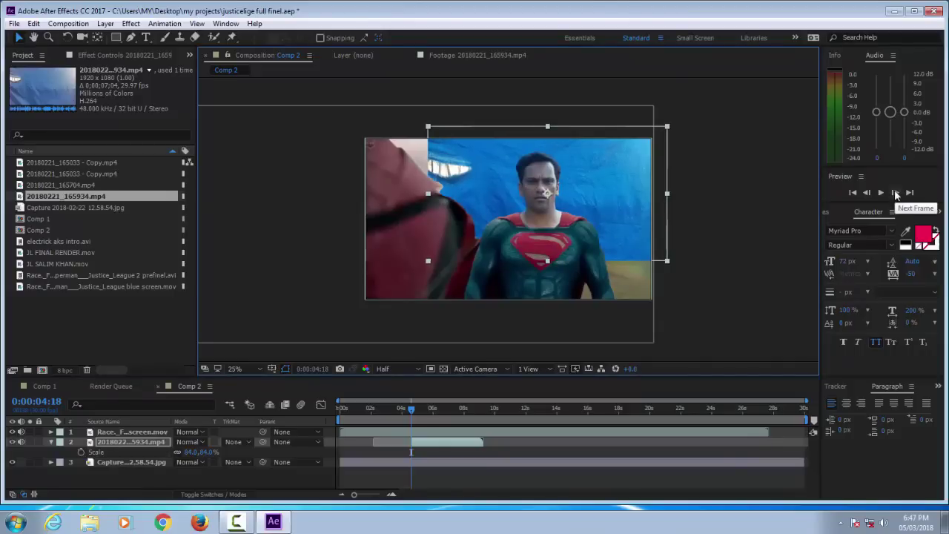
Advance the comp frame by frame to 0:00:05:04.
click(896, 192)
click(895, 193)
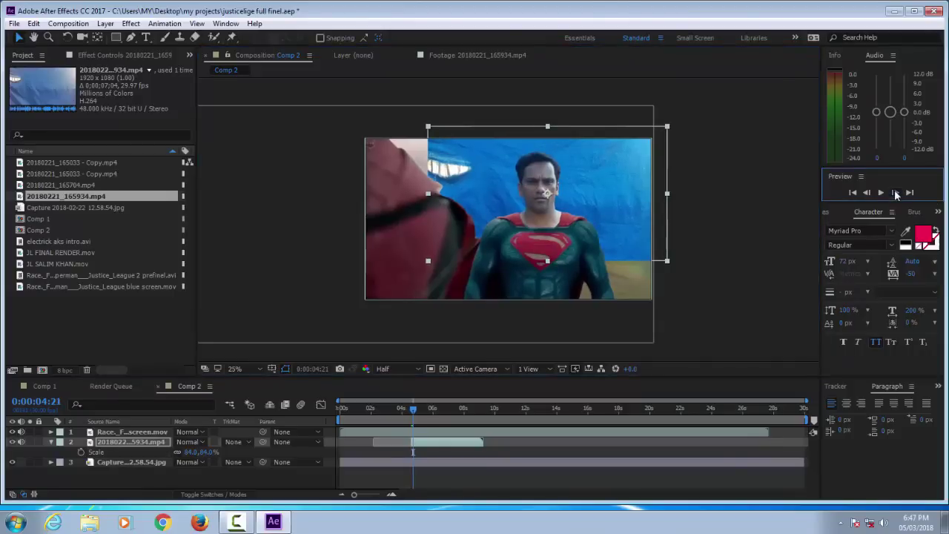
click(895, 193)
click(895, 192)
click(895, 193)
click(896, 193)
click(895, 193)
click(895, 192)
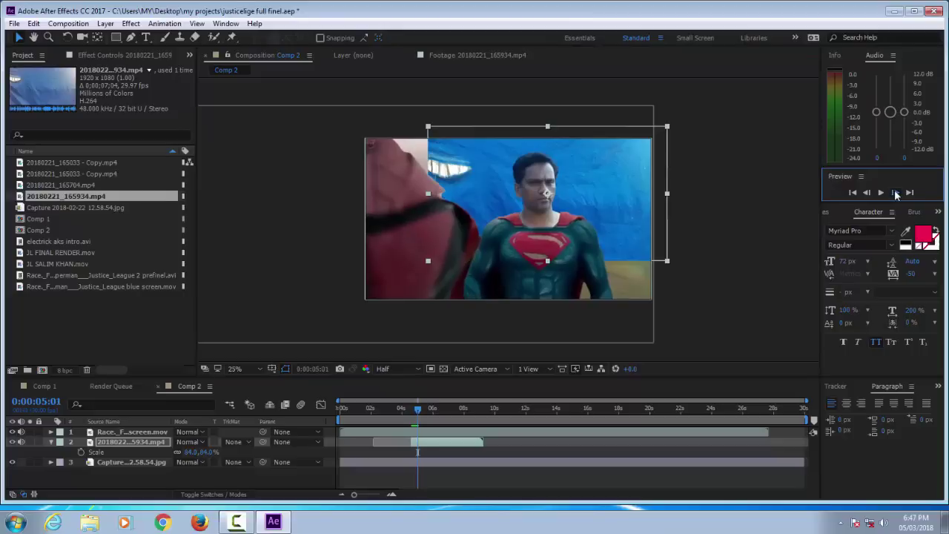
click(895, 192)
click(895, 193)
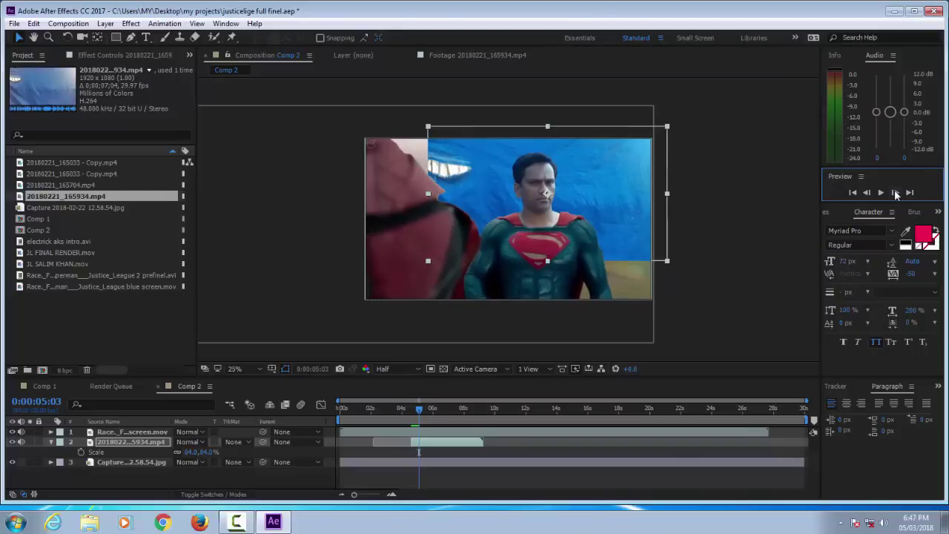
click(895, 193)
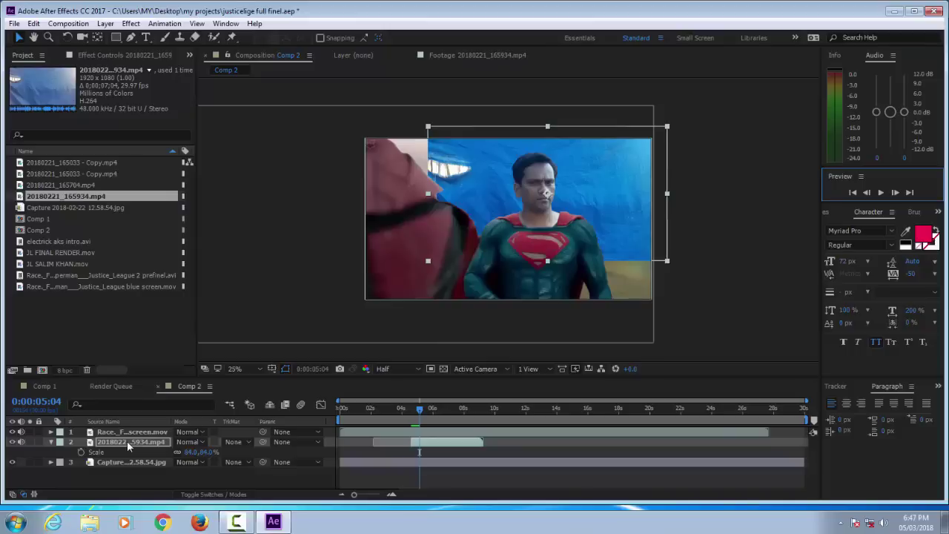
Set a Position keyframe on the actor layer and reveal its Rotation at 0.0°.
click(127, 443)
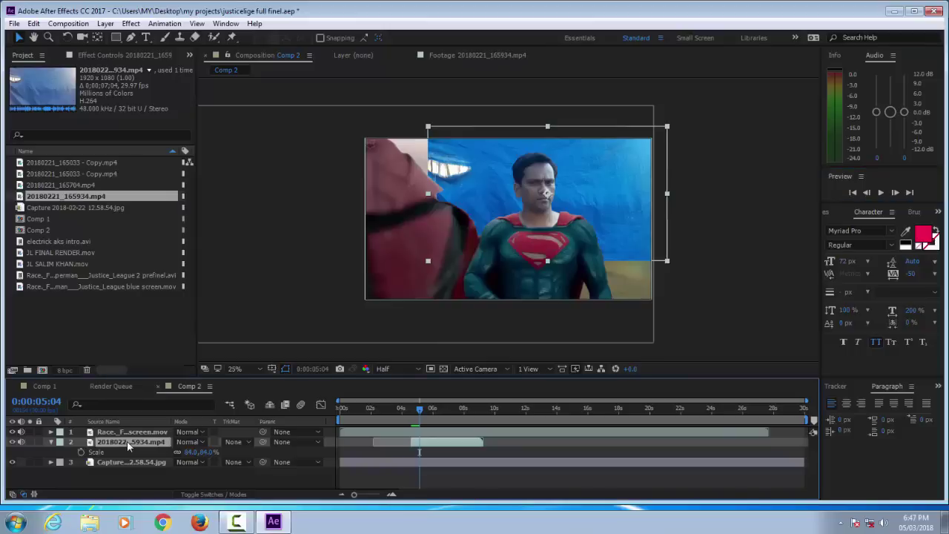
key(p)
click(81, 452)
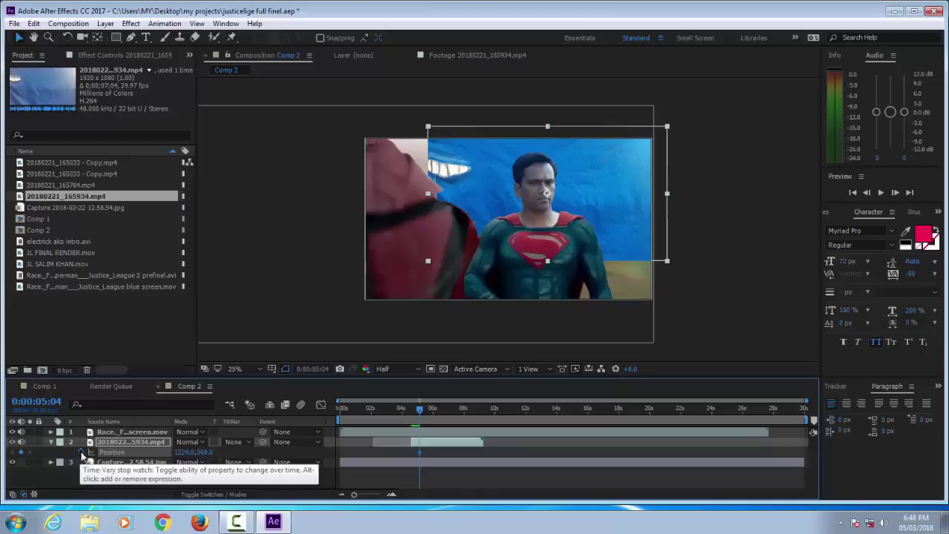
click(113, 442)
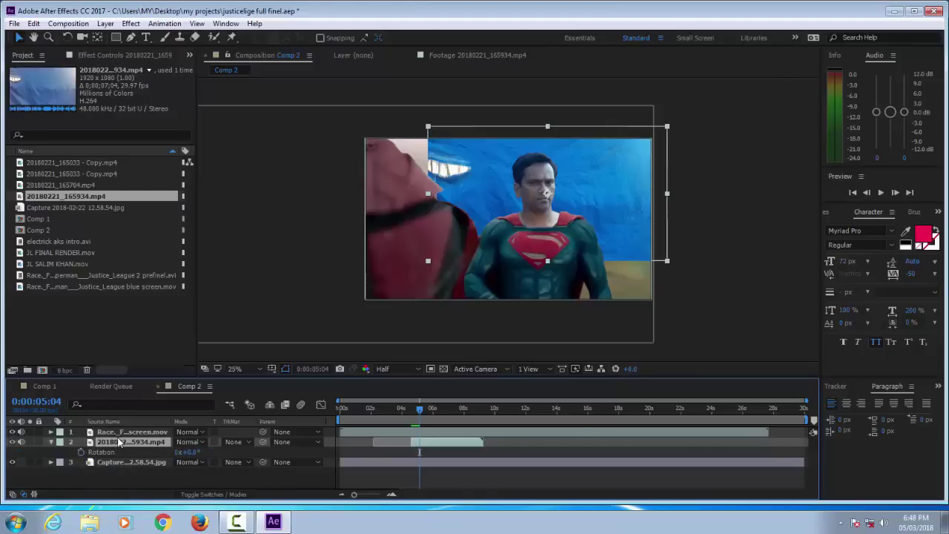
key(r)
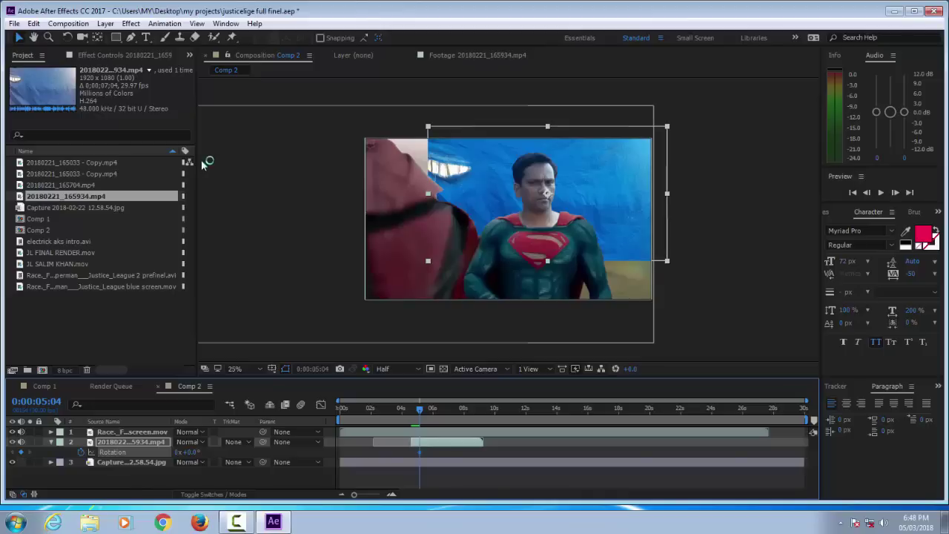
Apply Linear Color Key to the actor layer with chroma colour matching.
click(131, 23)
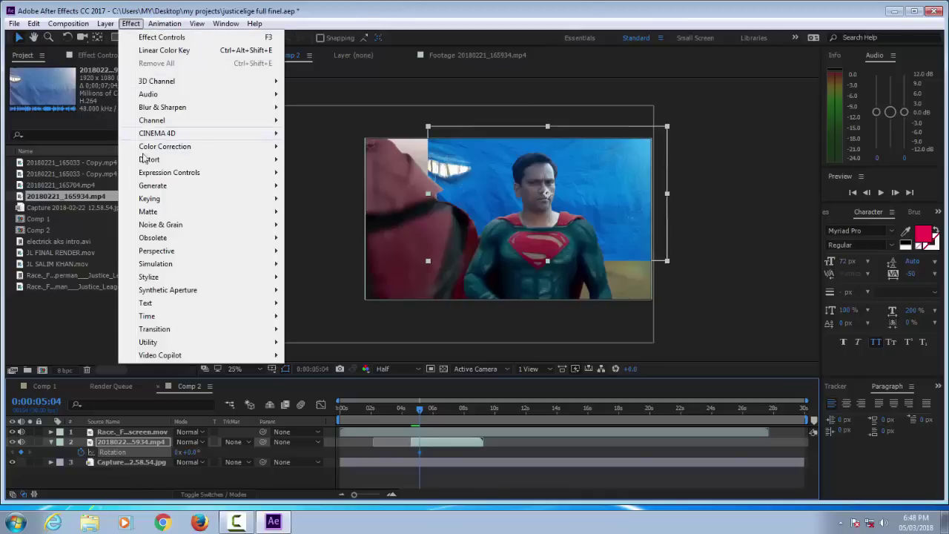
mouse_move(157, 200)
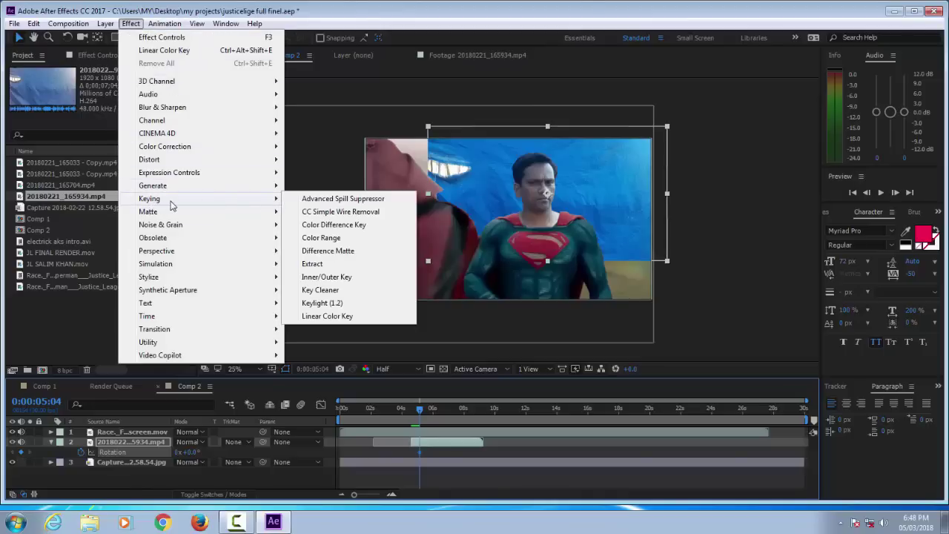
click(363, 322)
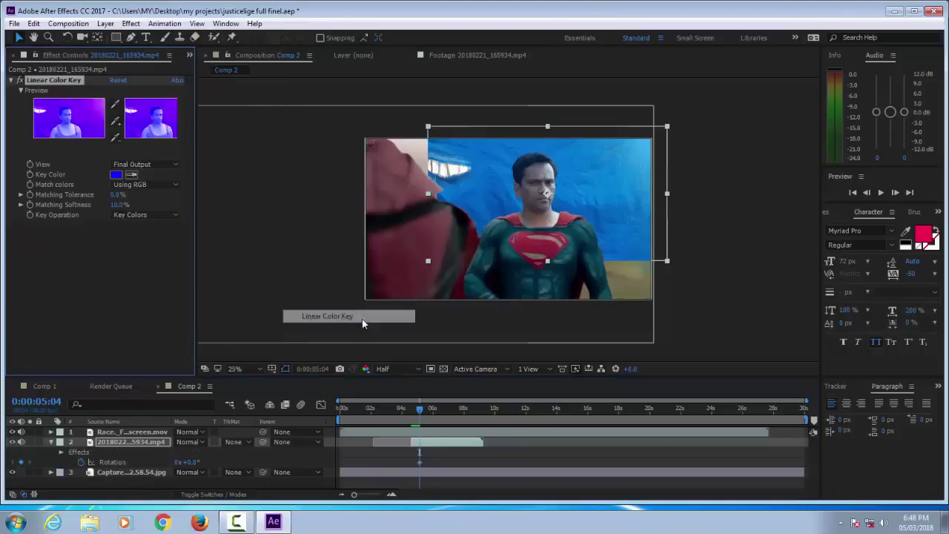
click(176, 185)
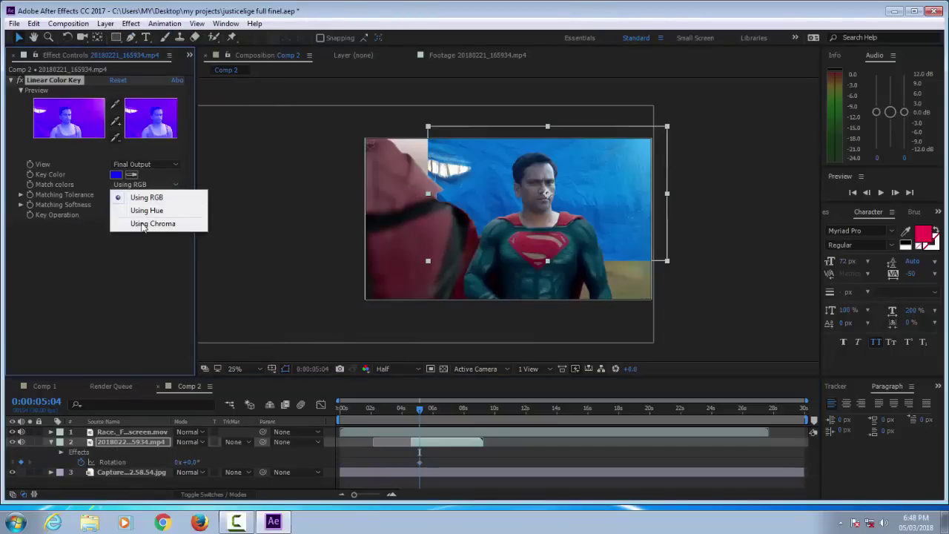
click(146, 226)
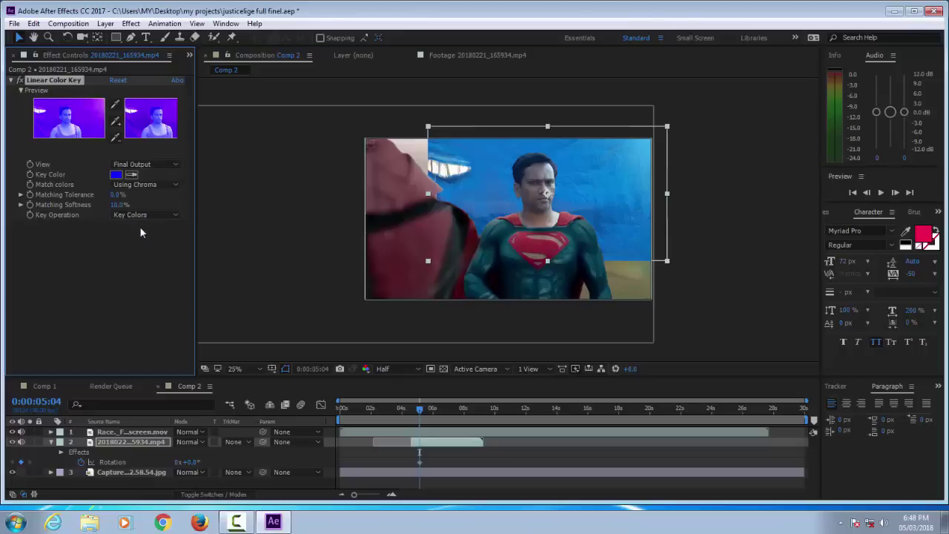
Sample the blue background as the key colour, undoing and resampling once.
click(133, 178)
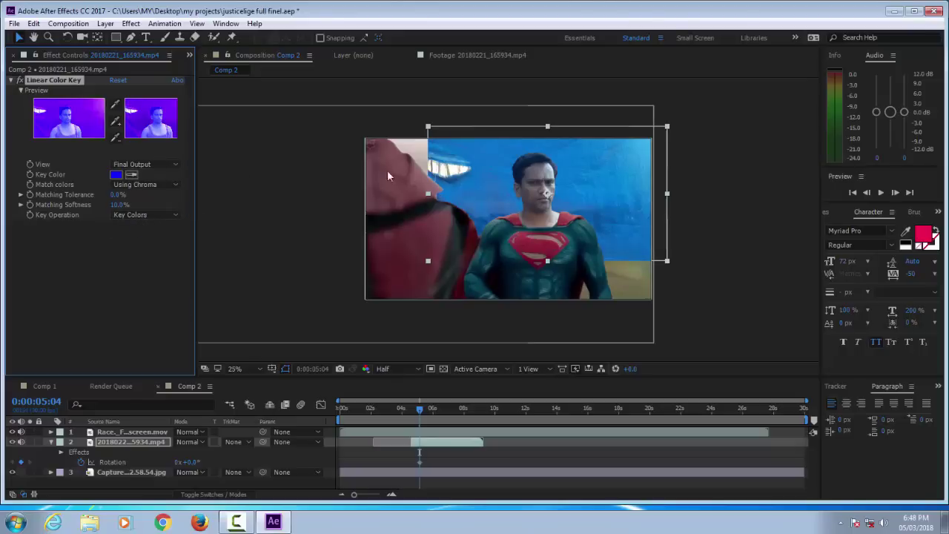
click(618, 182)
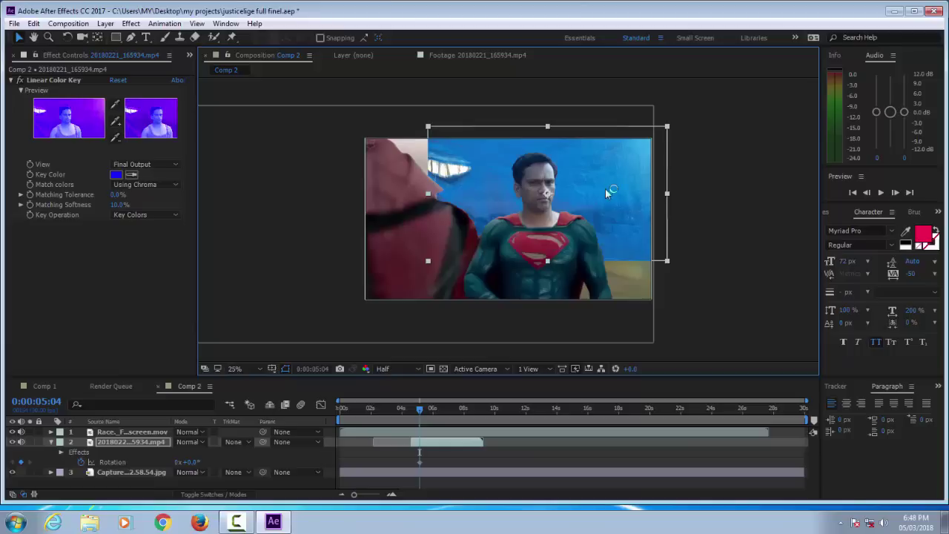
click(132, 175)
click(490, 197)
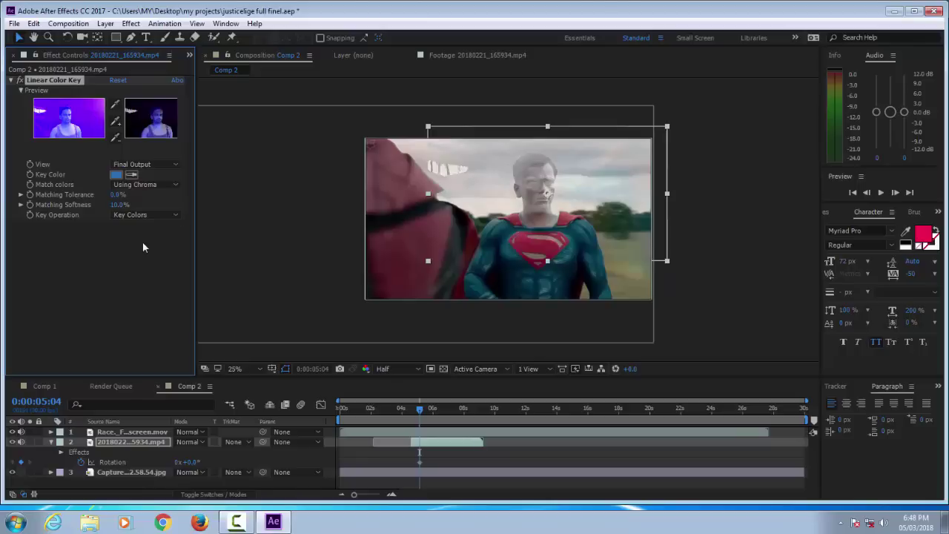
key(ctrl+z)
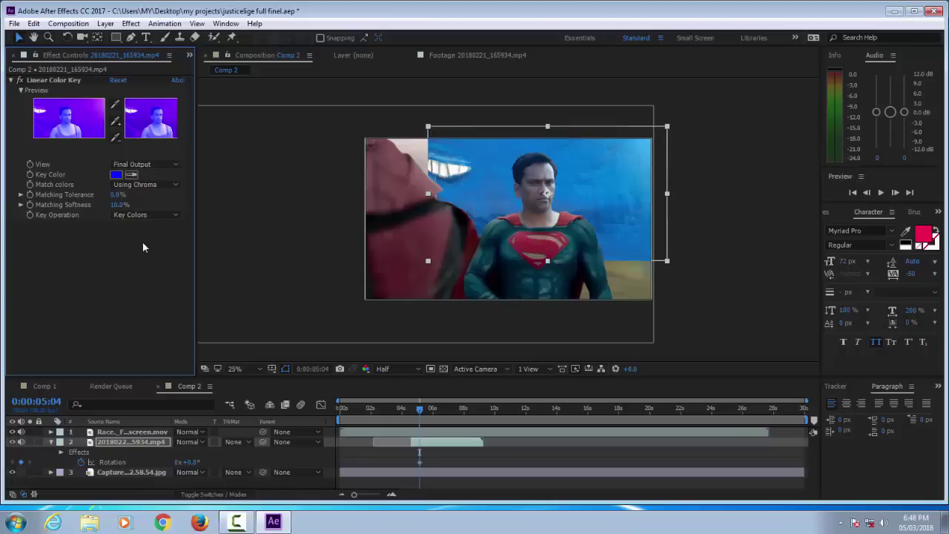
click(131, 174)
click(461, 192)
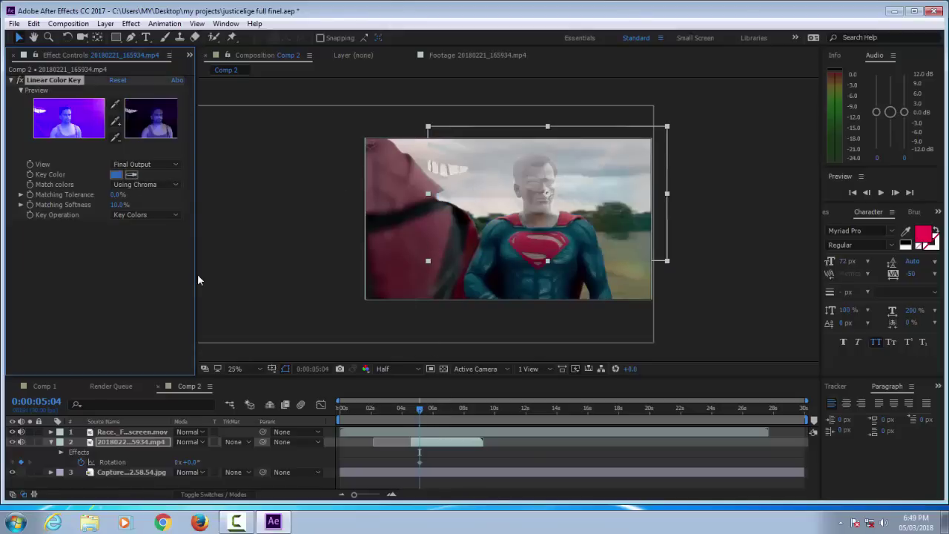
Undo the last key sample and delete the 20180221_165934.mp4 layer from Comp 2.
click(129, 265)
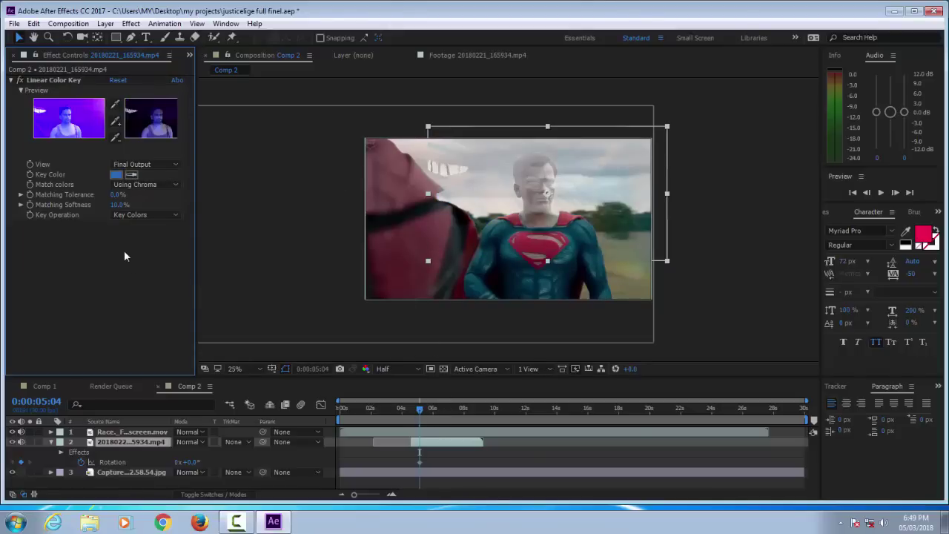
key(ctrl+z)
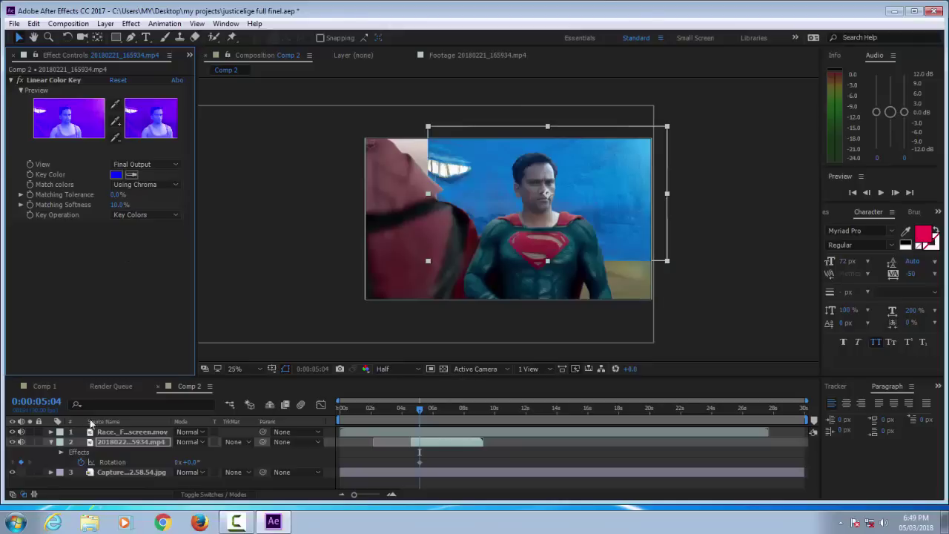
click(114, 445)
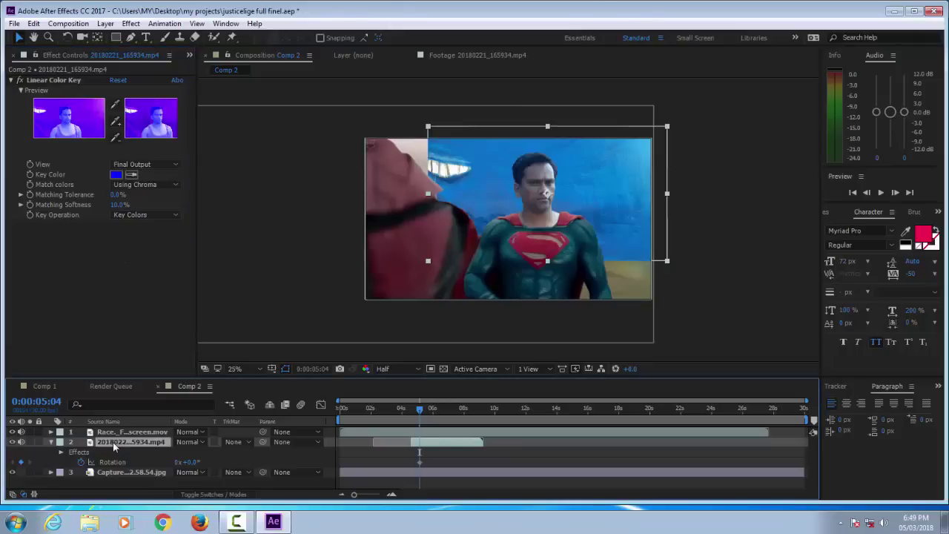
key(Delete)
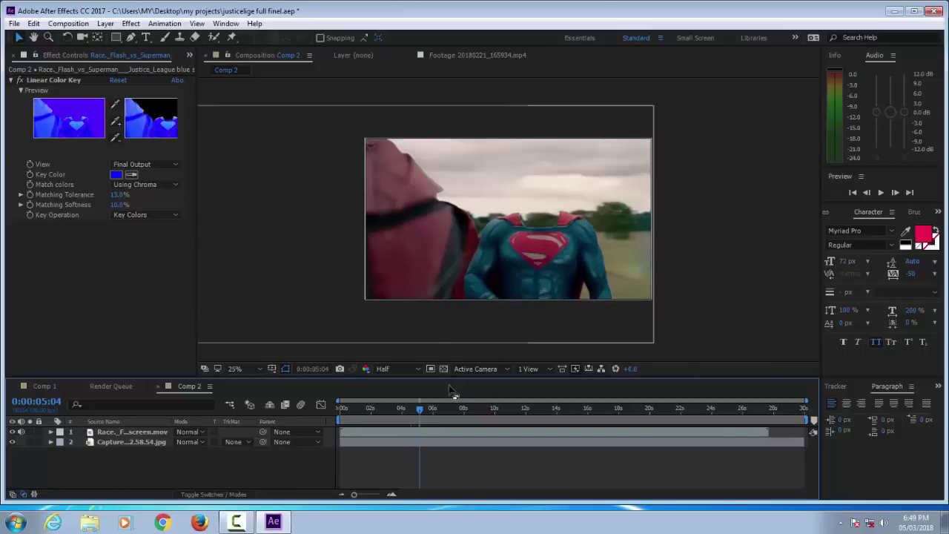
Move the playhead to 0:00:07:05, where Flash fills the shot, and select the Capture layer.
drag(419, 409, 452, 415)
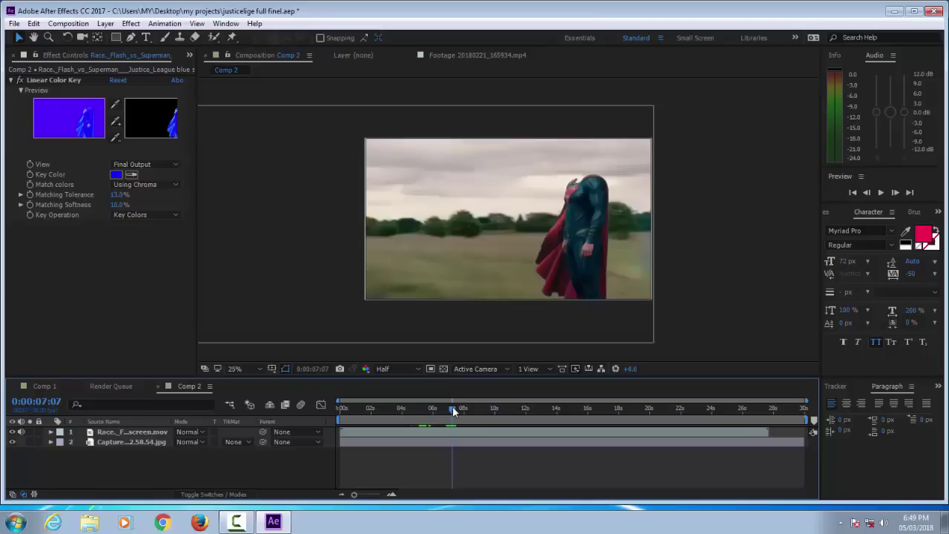
drag(453, 412, 453, 413)
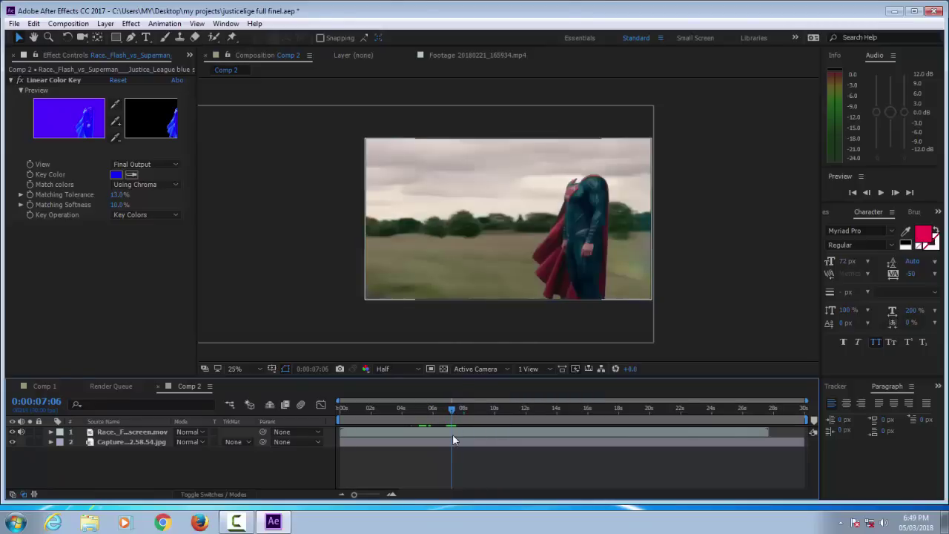
click(866, 191)
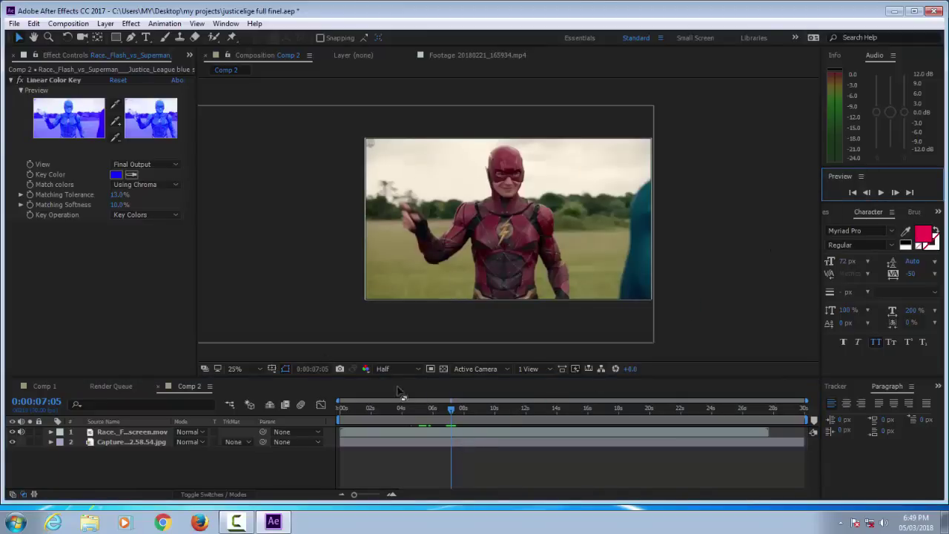
click(448, 442)
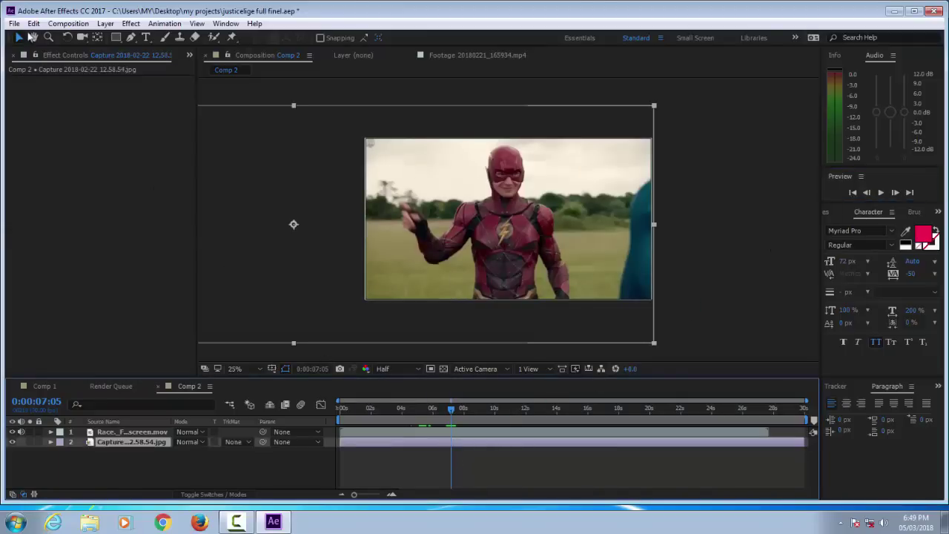
Split the Capture still at 0:00:07:05 and shift its second half to start near 21 seconds.
click(33, 23)
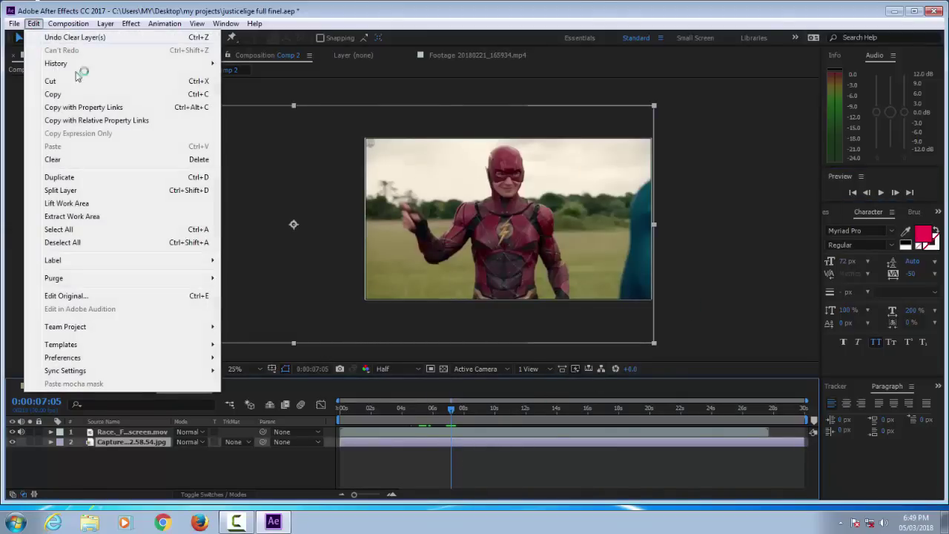
click(82, 190)
drag(501, 440, 702, 468)
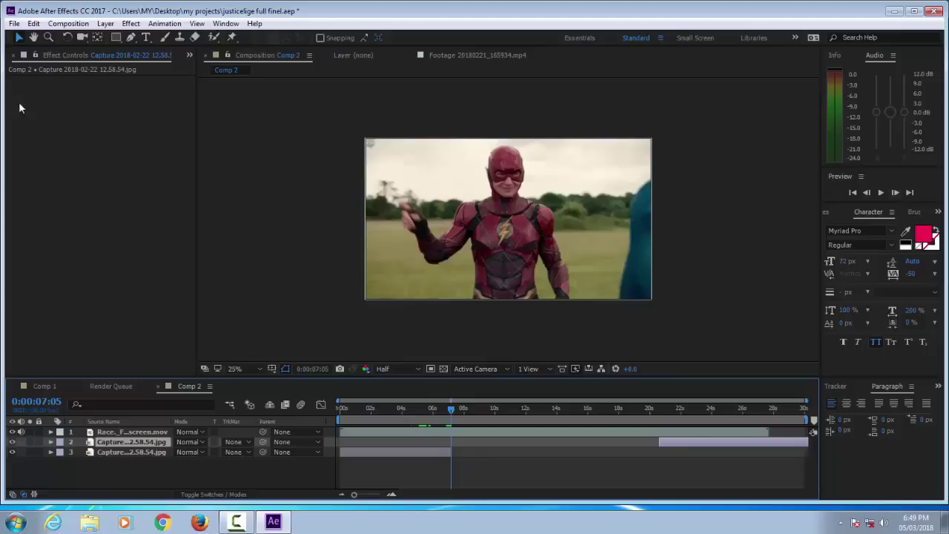
click(115, 451)
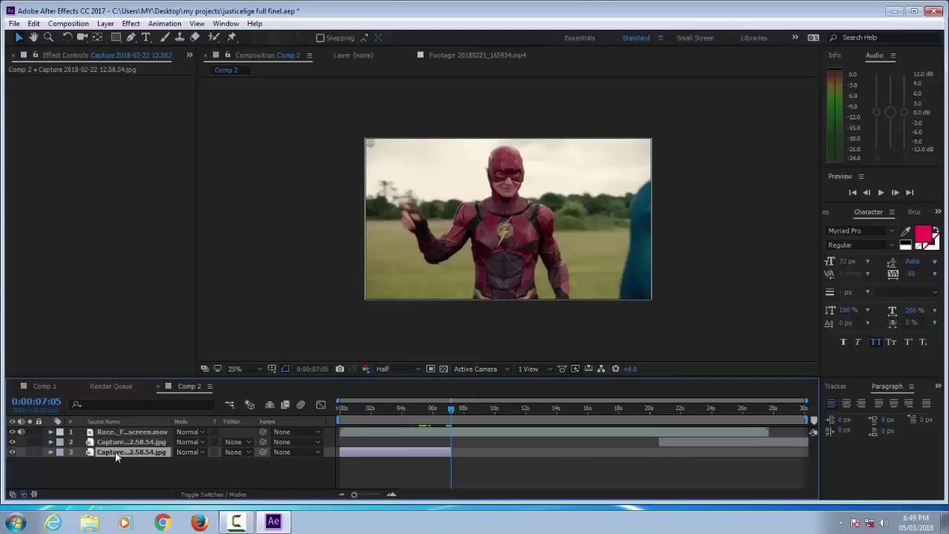
click(14, 23)
Import the Untitled 675 Flash-and-Superman road clip into the project.
mouse_move(41, 164)
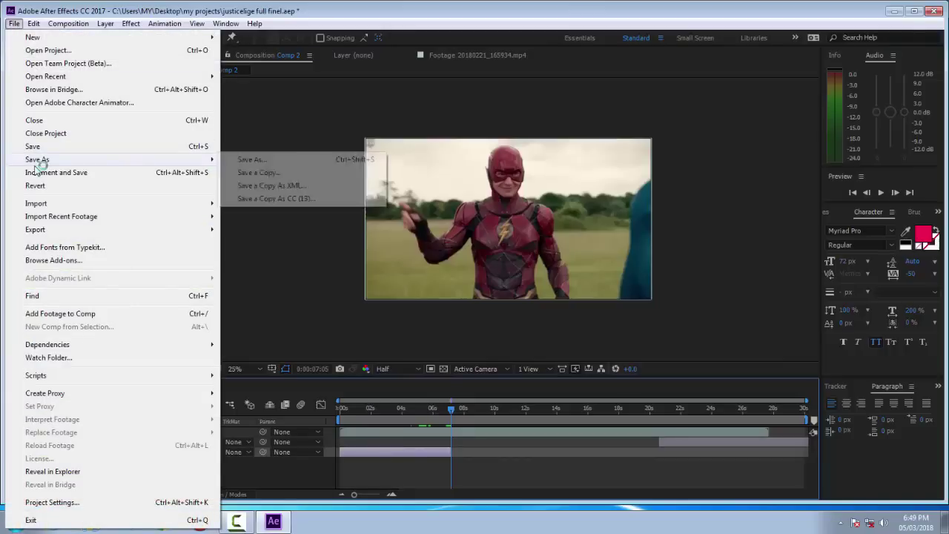
mouse_move(46, 204)
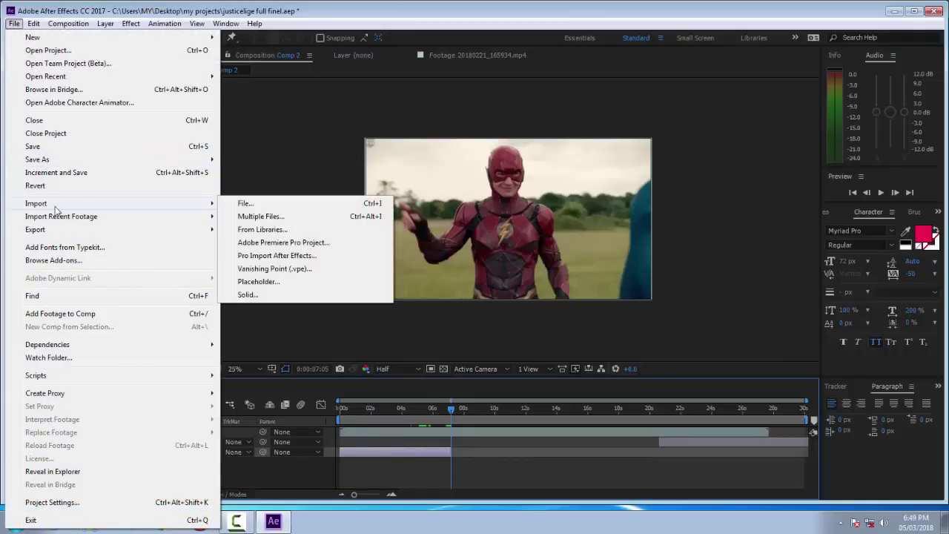
click(248, 203)
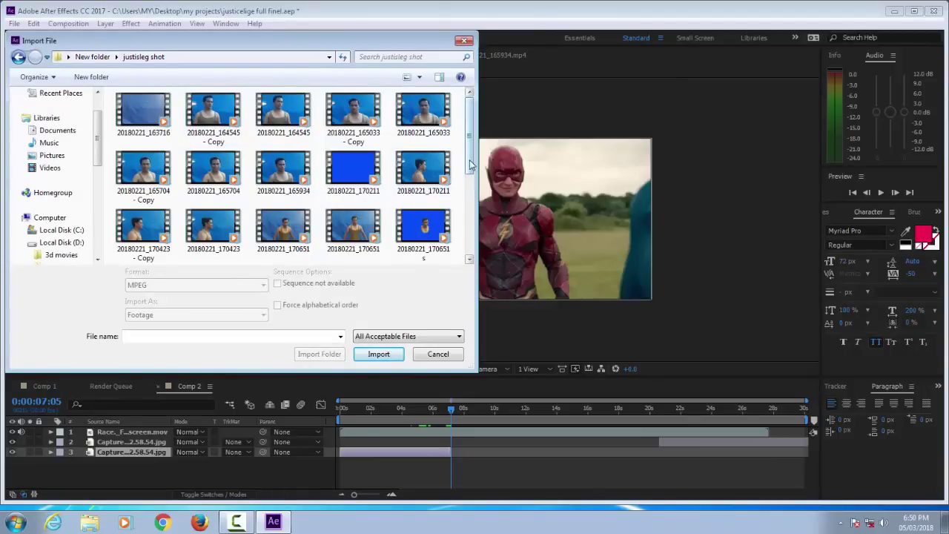
drag(469, 165, 461, 257)
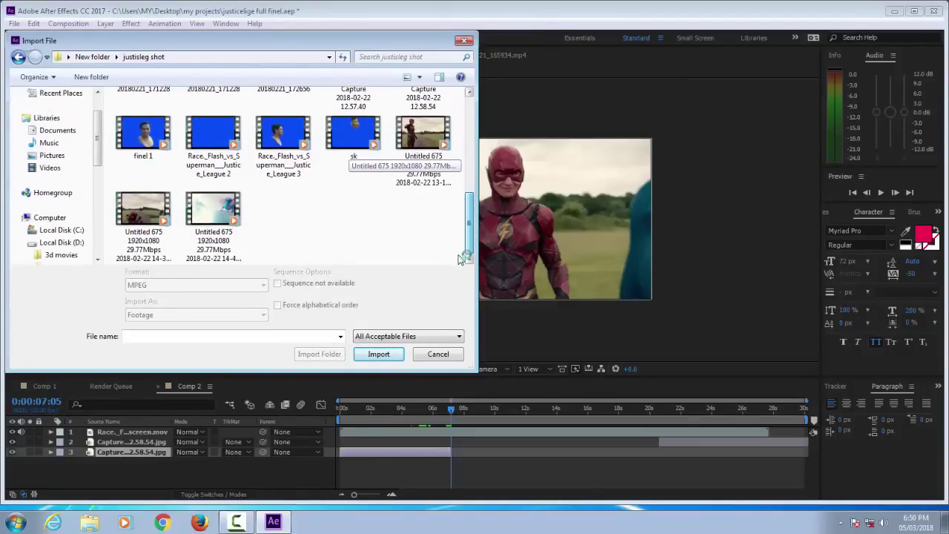
double_click(416, 136)
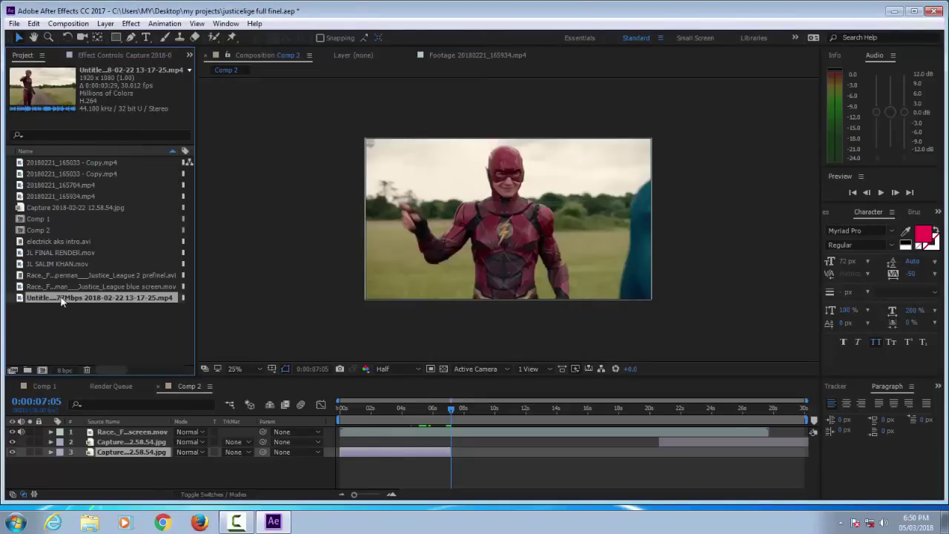
Add the road clip to Comp 2 as layer 4 at 0:00:07:06 and check its visibility.
drag(43, 300, 450, 476)
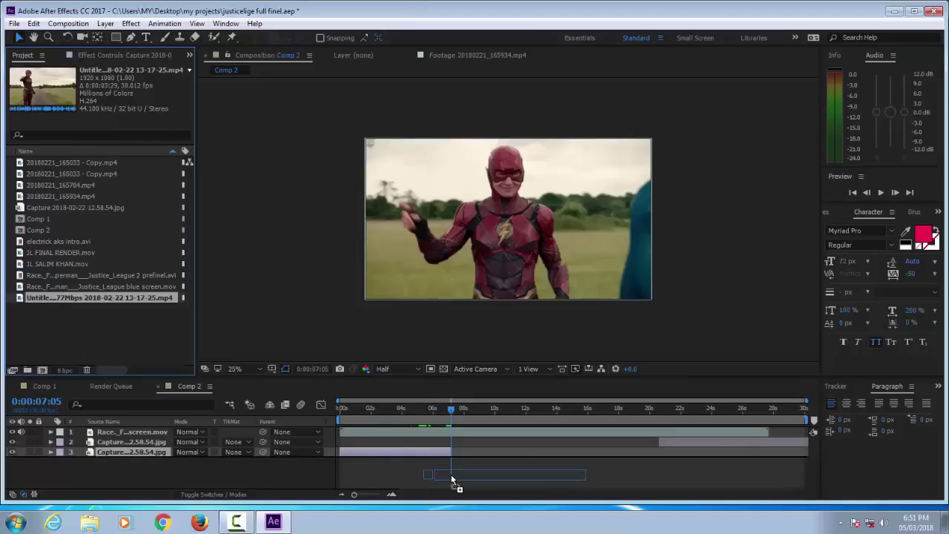
drag(451, 475, 451, 475)
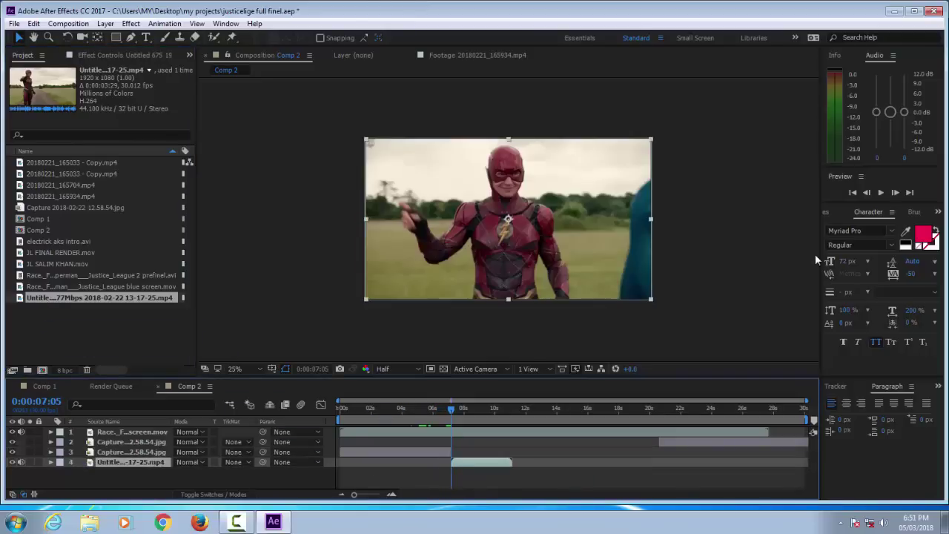
click(896, 193)
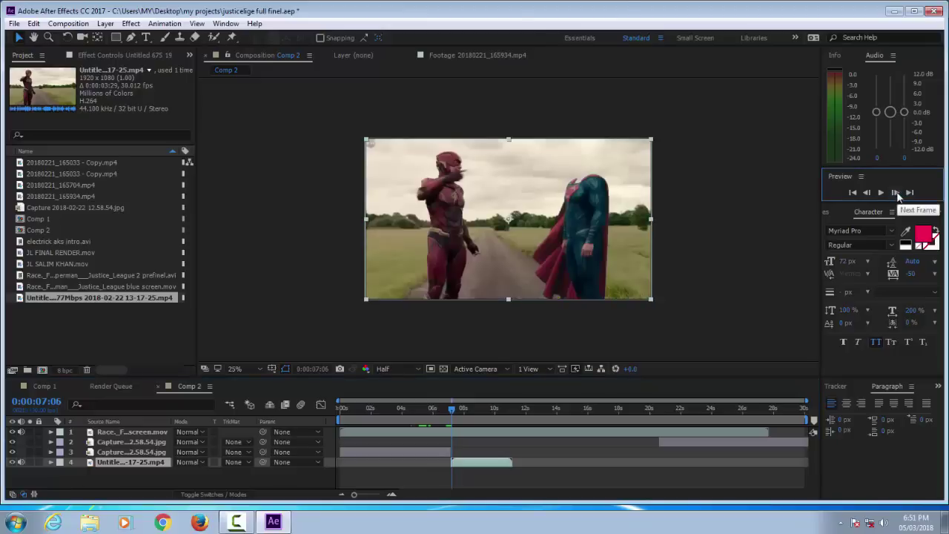
click(12, 462)
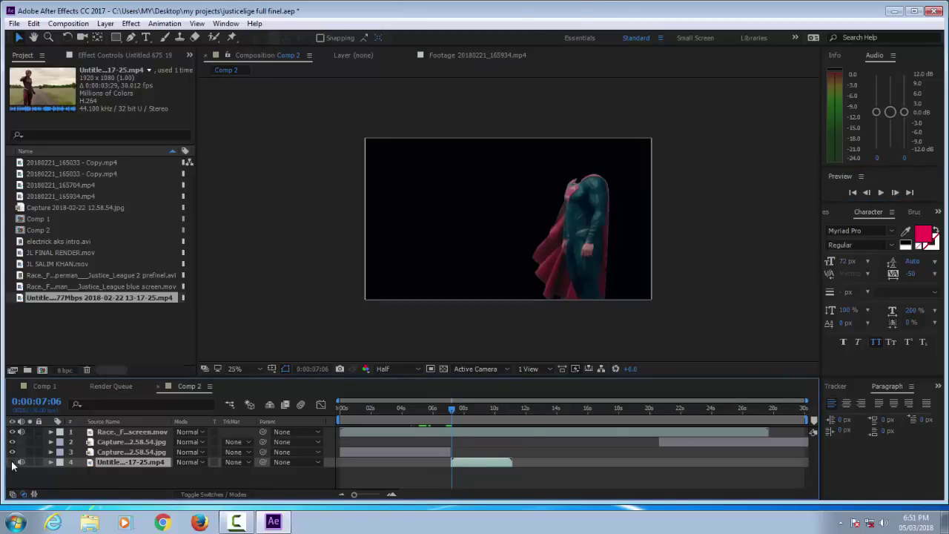
click(11, 462)
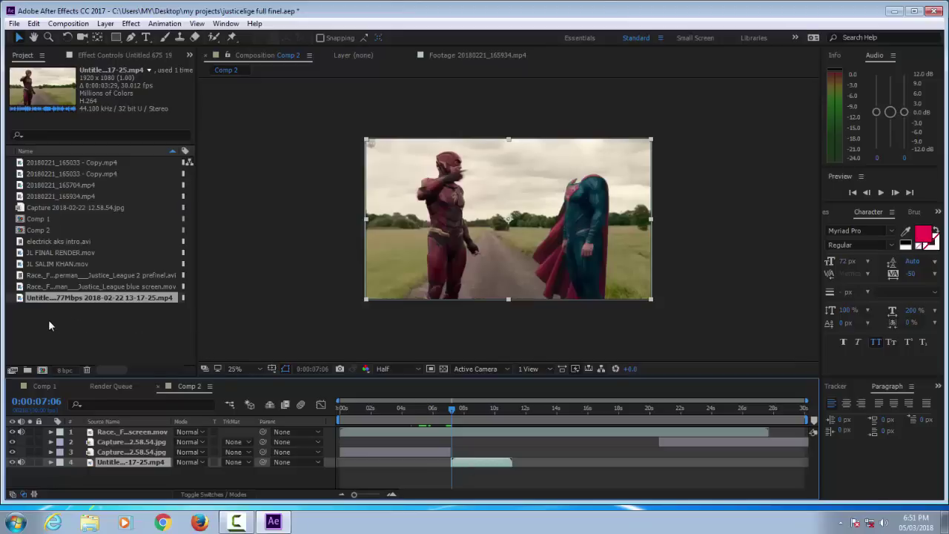
Import 20180221_170211.mp4, preview it in the Footage viewer, and add it to Comp 2 as layer 3.
double_click(48, 324)
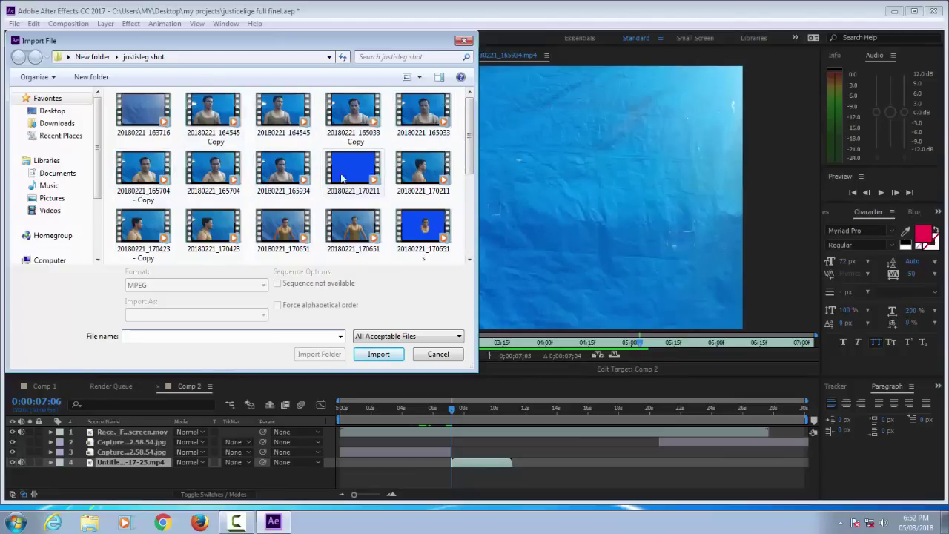
double_click(422, 170)
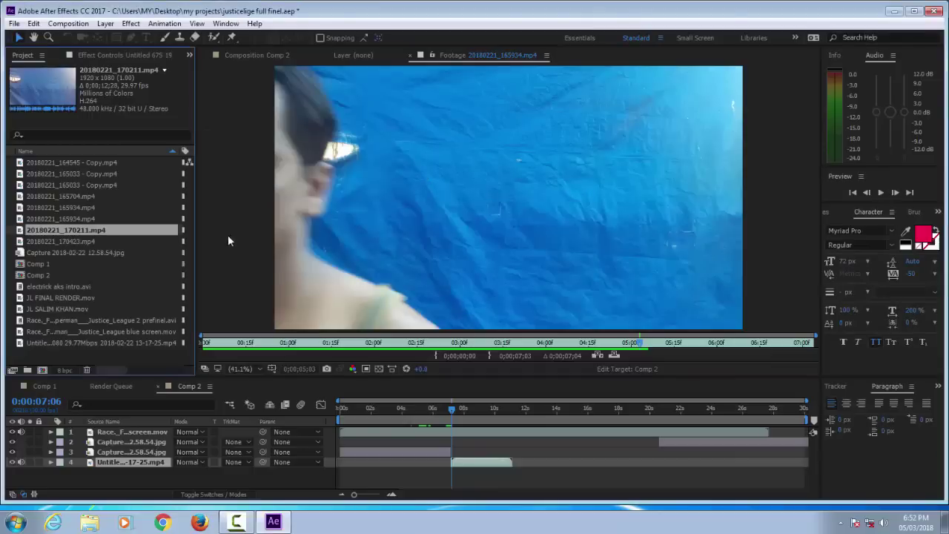
double_click(67, 231)
click(881, 192)
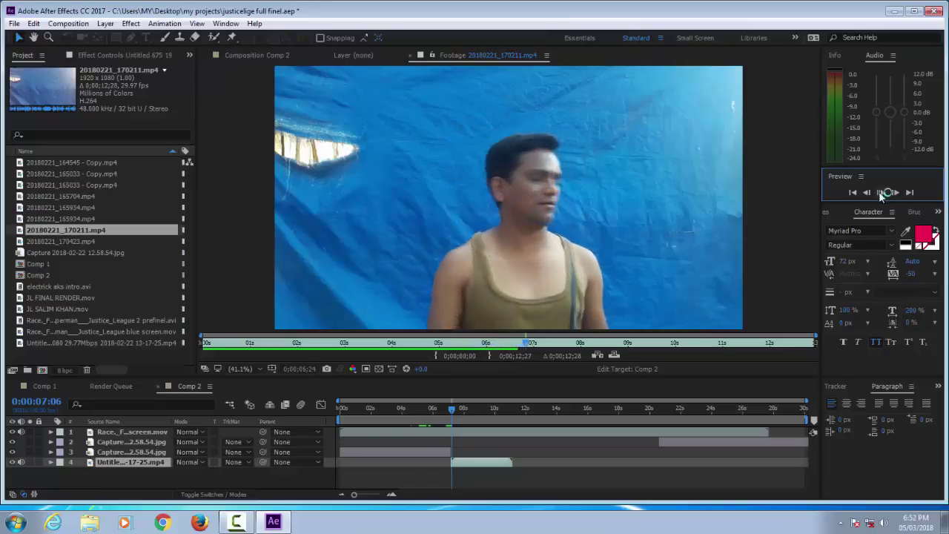
click(880, 192)
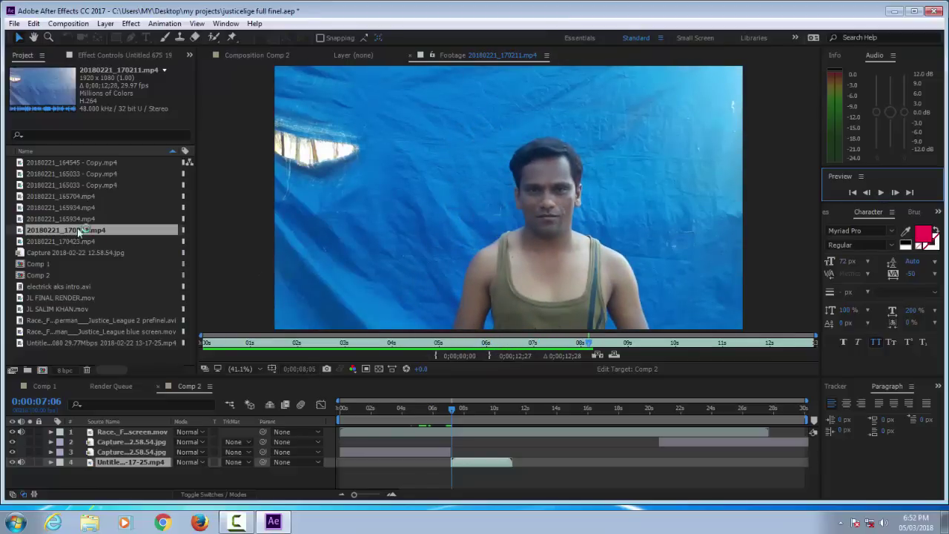
drag(80, 232, 121, 446)
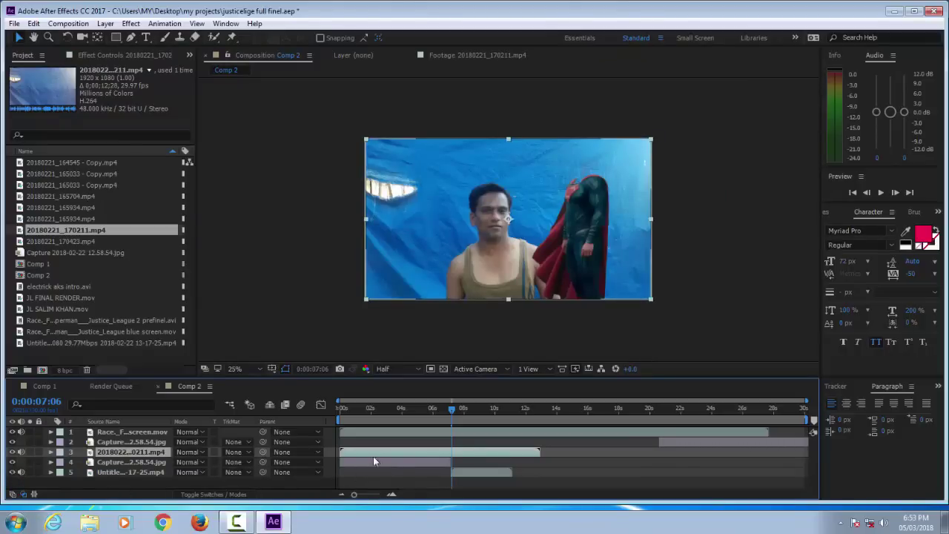
Shift the 20180221_170211.mp4 clip later, split it at 0:00:07:06, and delete the unwanted piece.
mouse_move(378, 453)
mouse_down()
mouse_move(454, 456)
mouse_move(445, 456)
mouse_up()
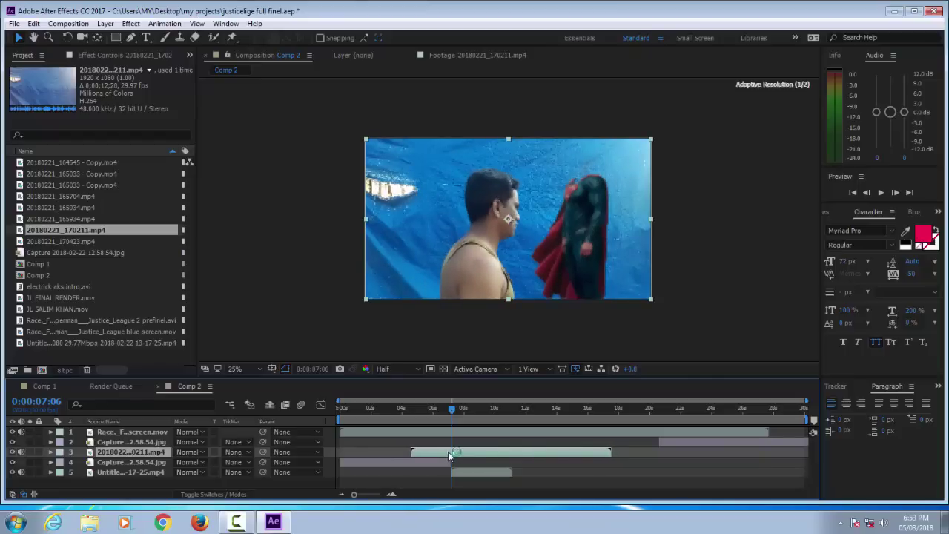
drag(444, 455, 451, 457)
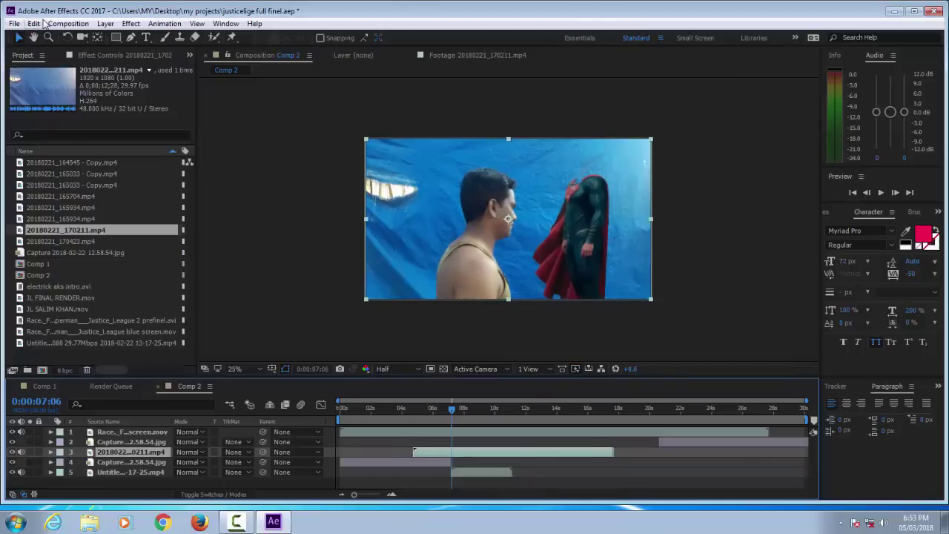
click(34, 23)
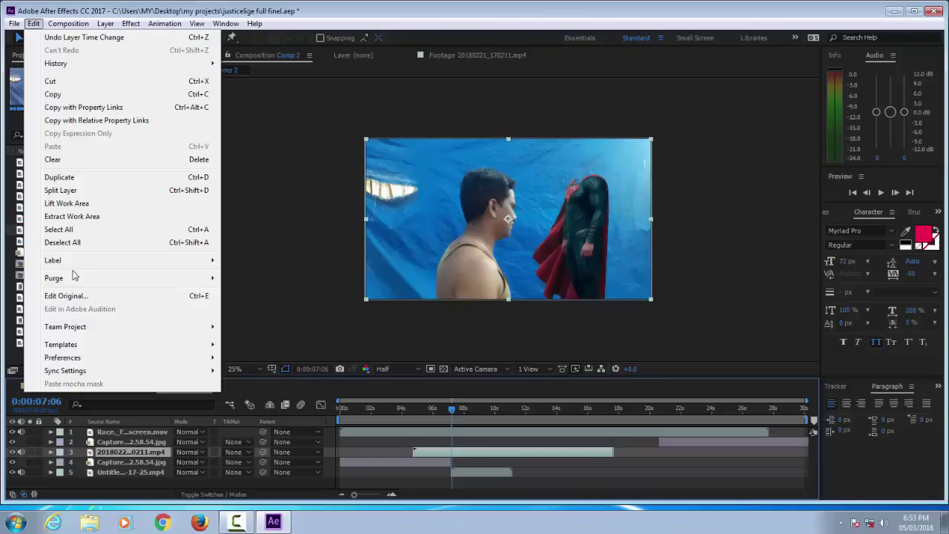
click(77, 194)
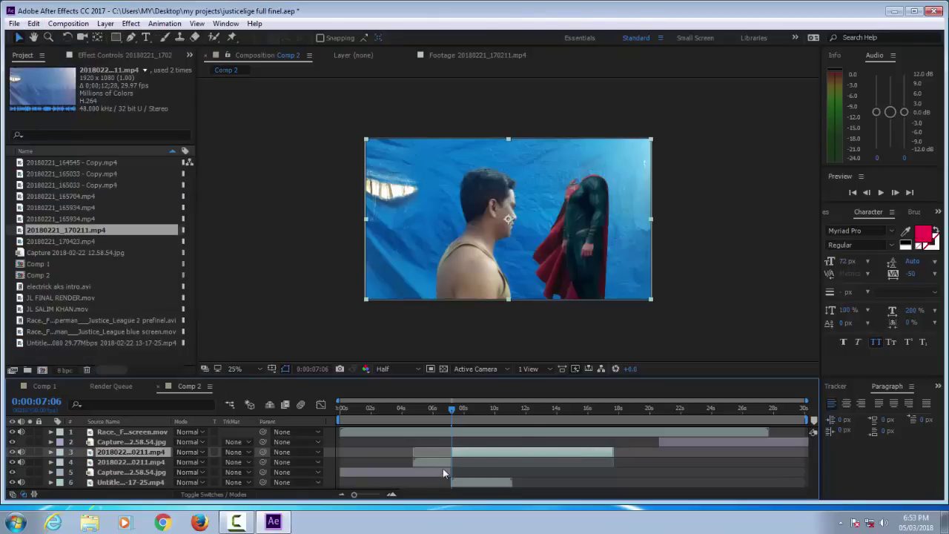
click(438, 464)
key(Delete)
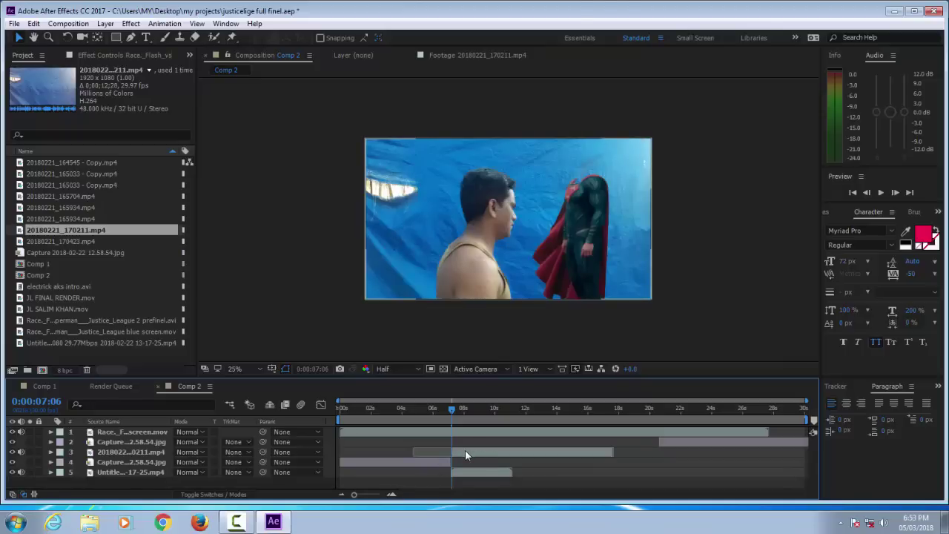
click(465, 451)
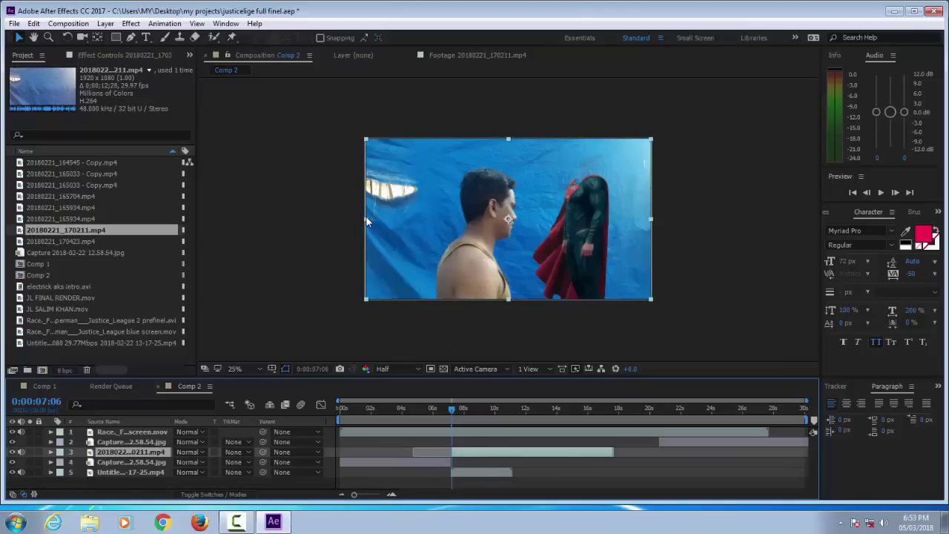
Mirror the blue-screen actor layer horizontally by dragging its side handle across.
drag(366, 219, 651, 219)
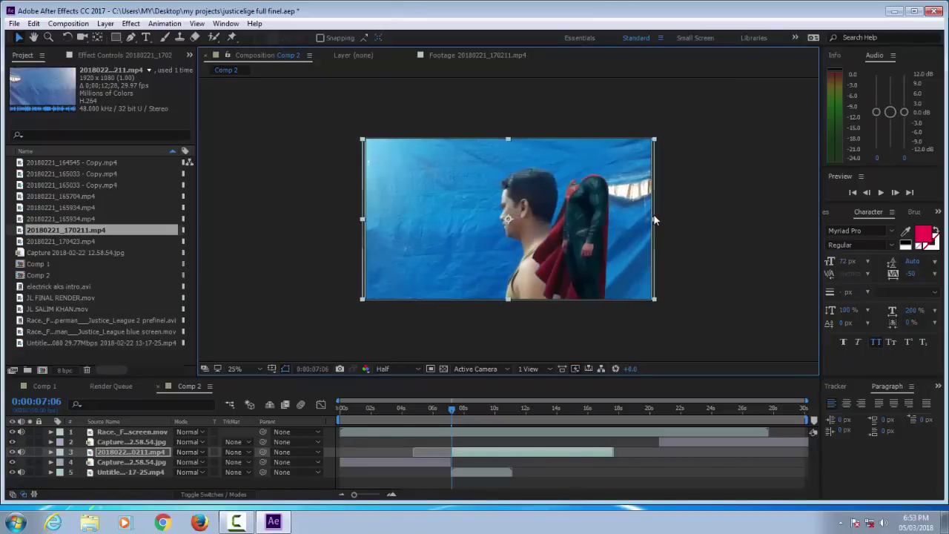
drag(652, 219, 652, 219)
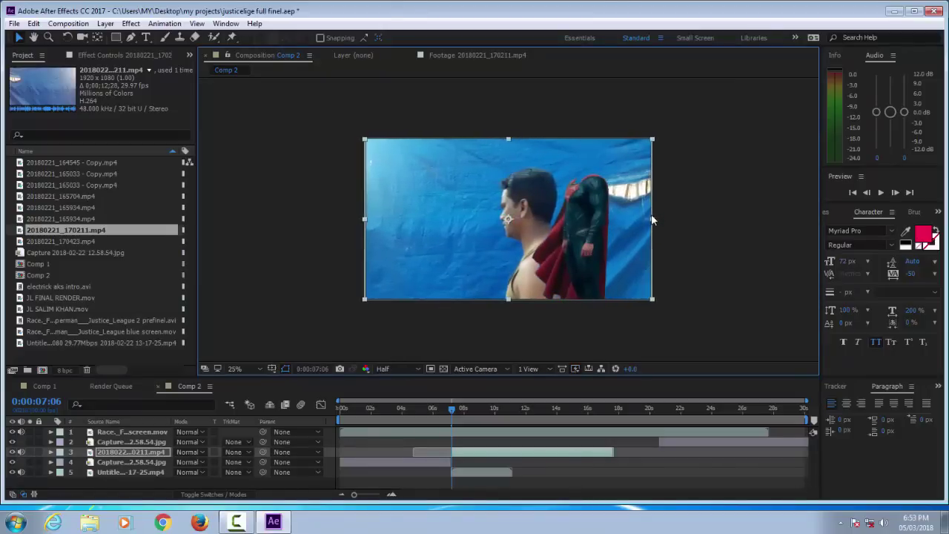
click(107, 453)
Scale the actor layer to about 49% and position it over Superman's head.
key(s)
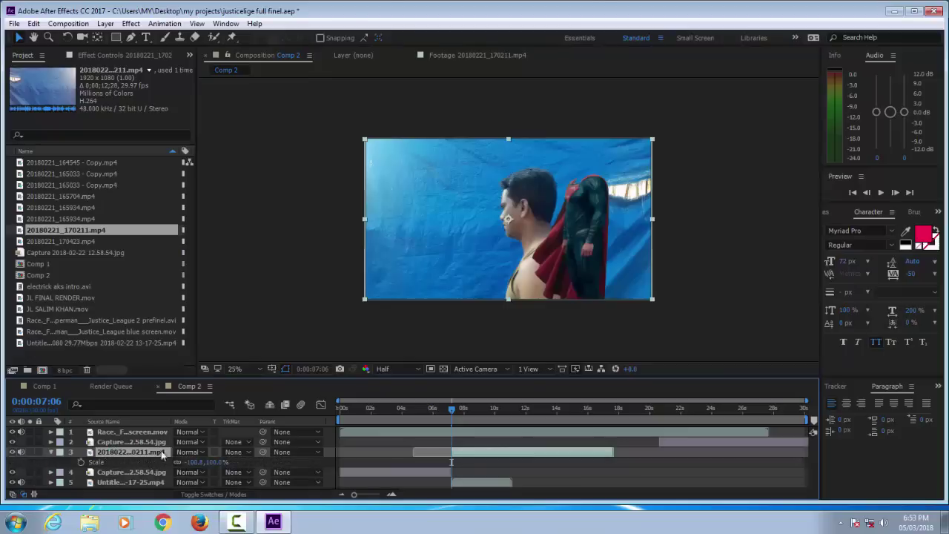
mouse_move(194, 465)
mouse_down()
mouse_move(159, 464)
mouse_move(194, 461)
mouse_up()
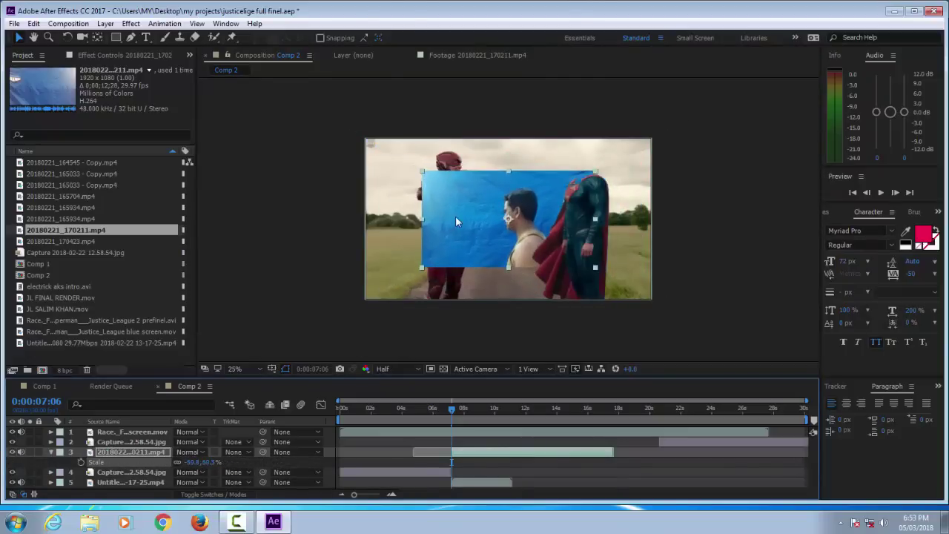
drag(509, 252, 565, 190)
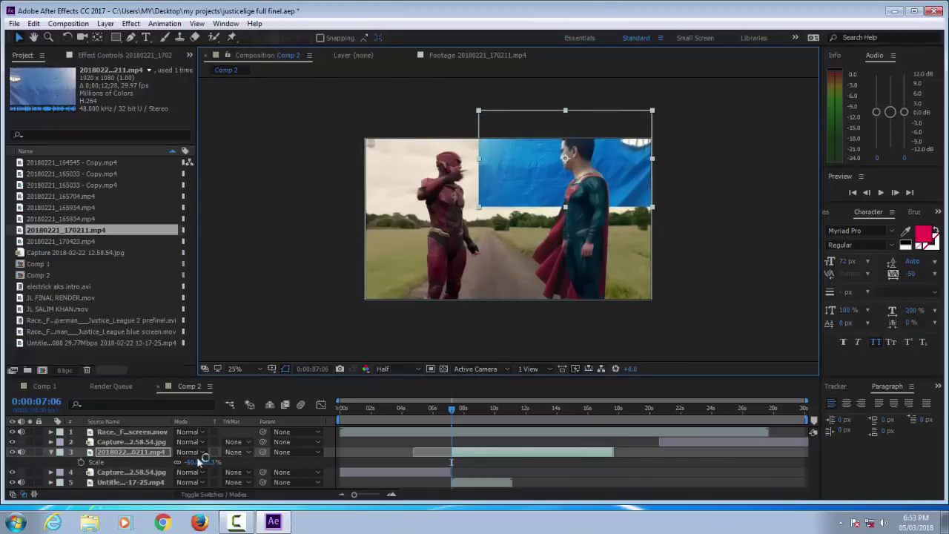
drag(191, 461, 199, 461)
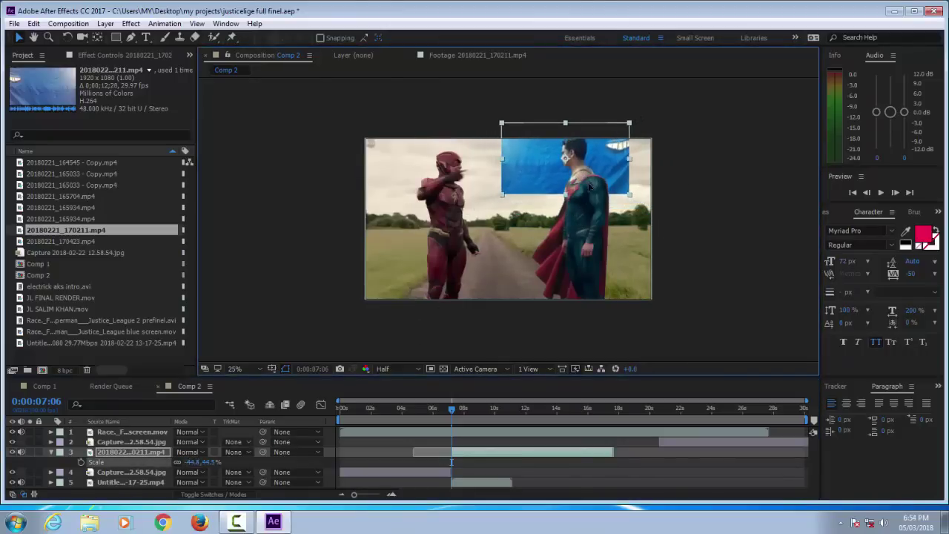
drag(587, 184, 593, 191)
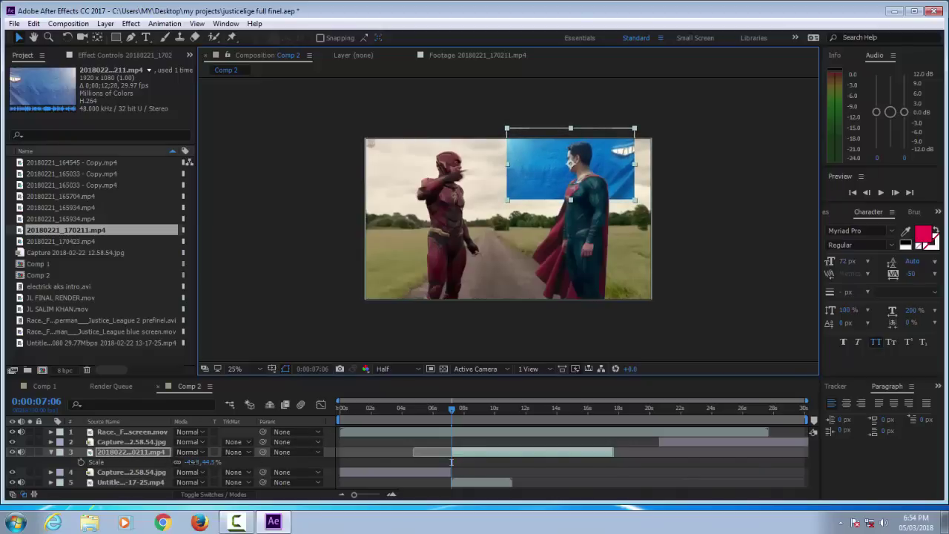
drag(195, 462, 199, 462)
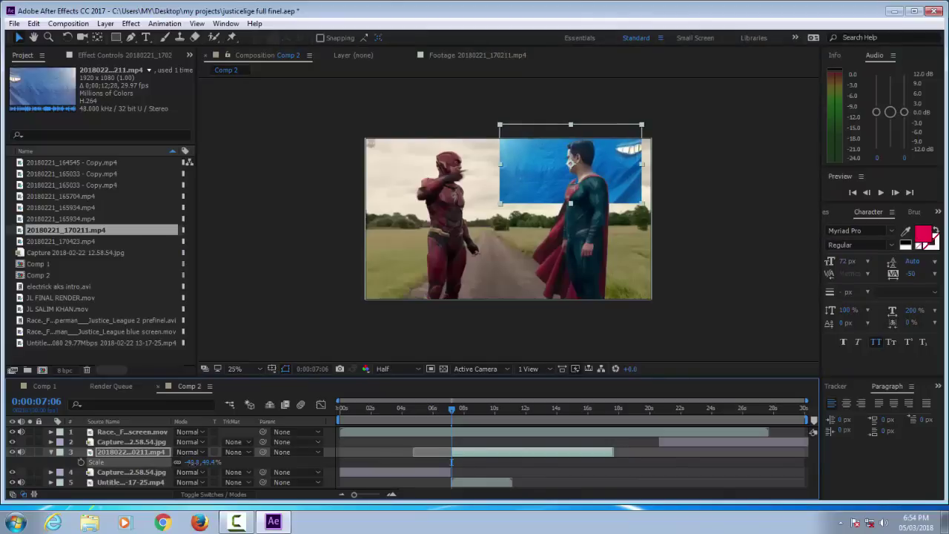
drag(610, 173, 649, 167)
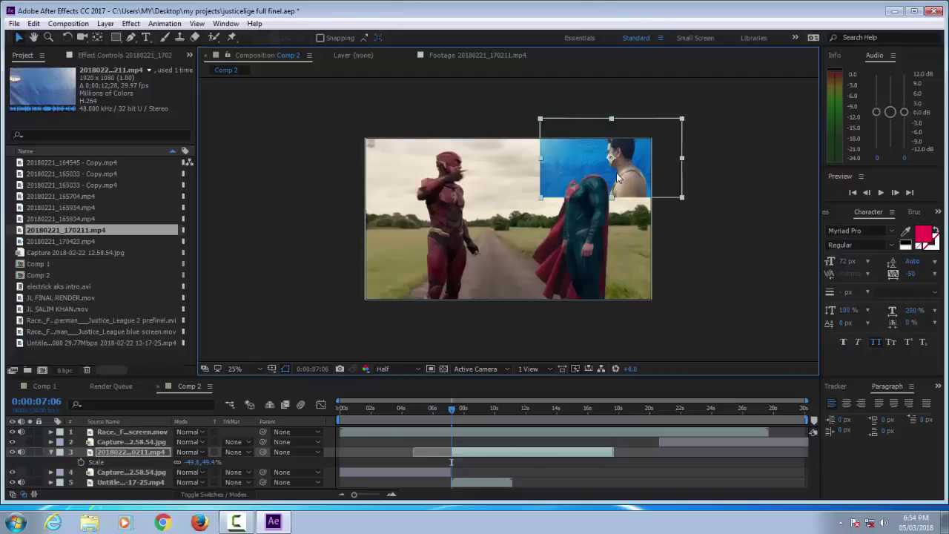
Nudge and drag the actor layer onto Superman's body, tweak its scale, and play forward to check.
key(shift+Left)
key(shift+Left)
key(shift+Left)
key(shift+Up)
key(shift+Up)
key(shift+Up)
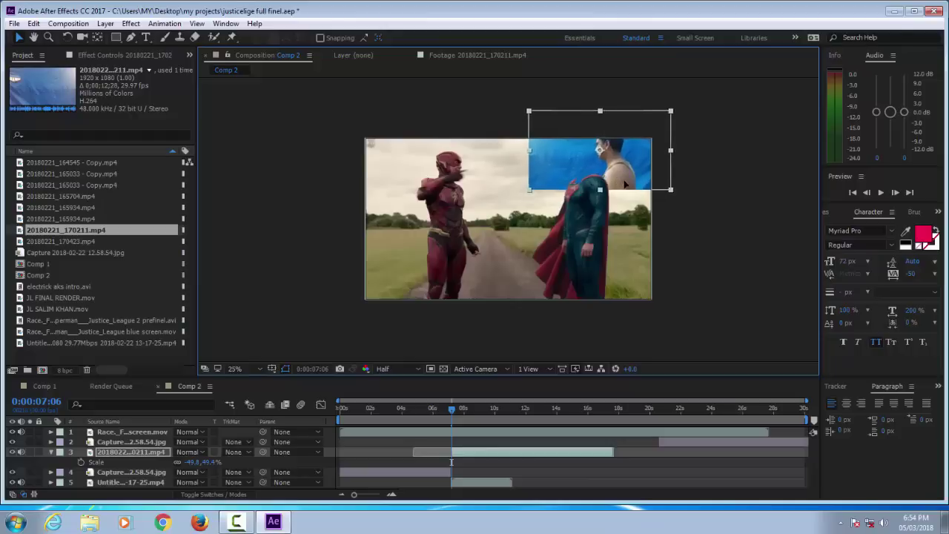
drag(624, 185, 589, 194)
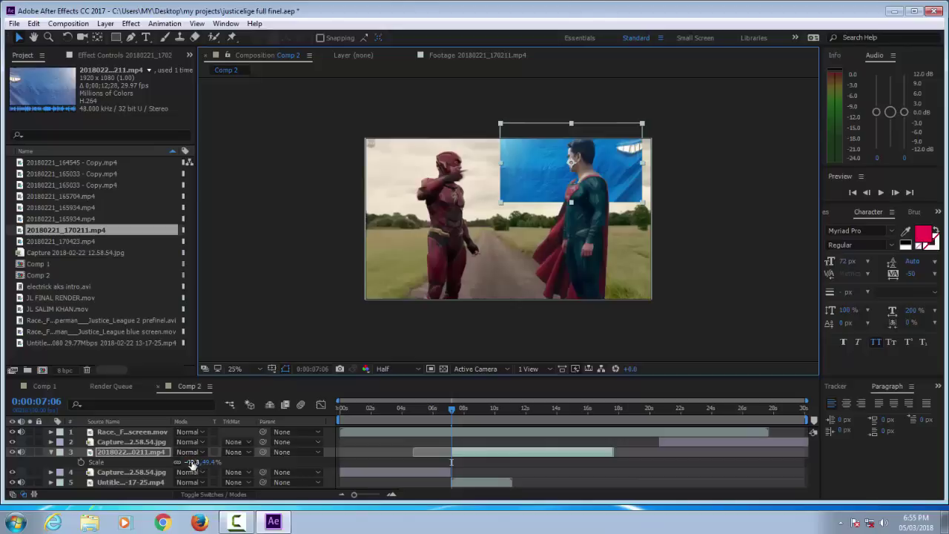
drag(191, 463, 190, 462)
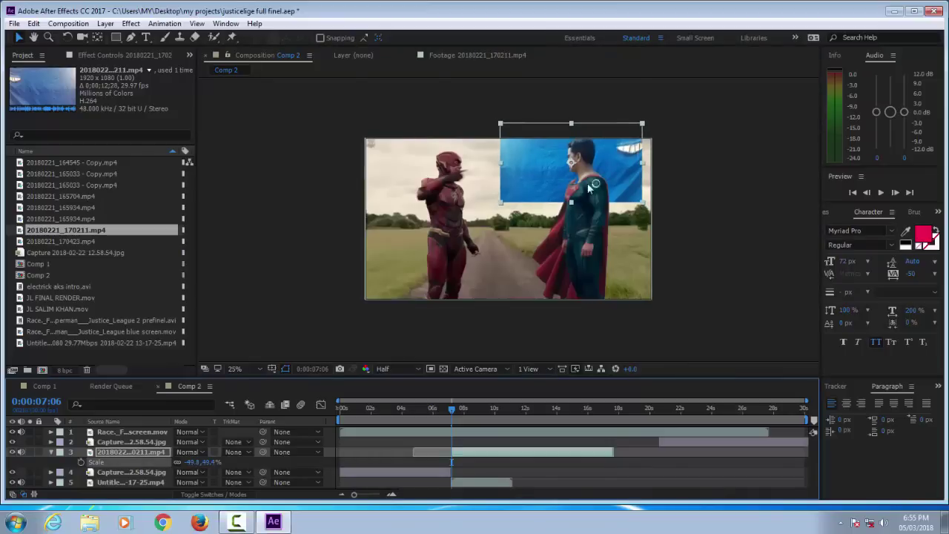
drag(584, 188, 584, 190)
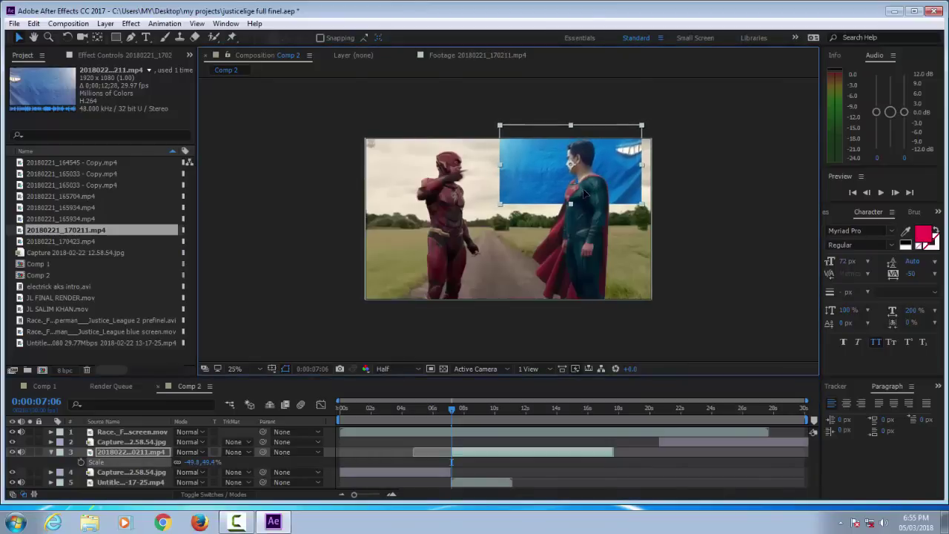
click(895, 192)
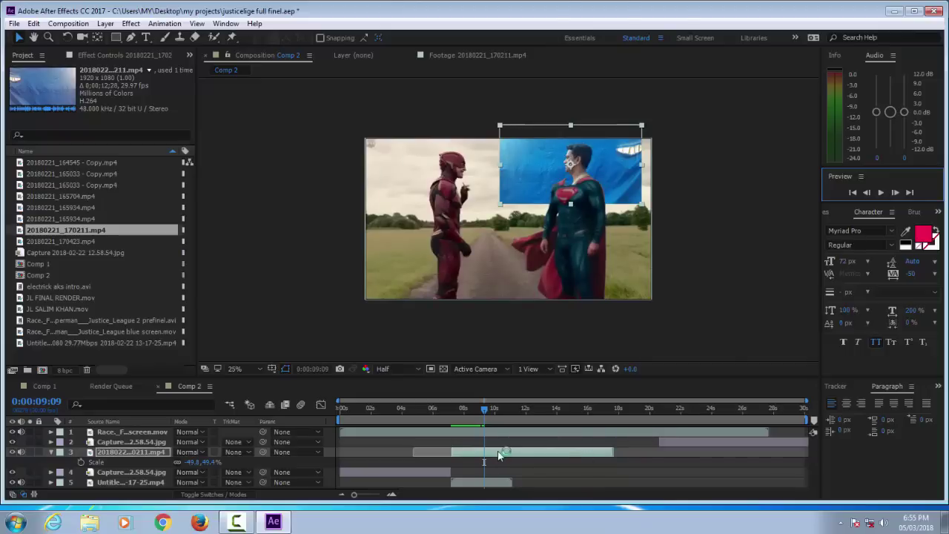
Start the actor clip earlier, shift it right over Superman's head, and step back ten frames.
drag(498, 454, 469, 458)
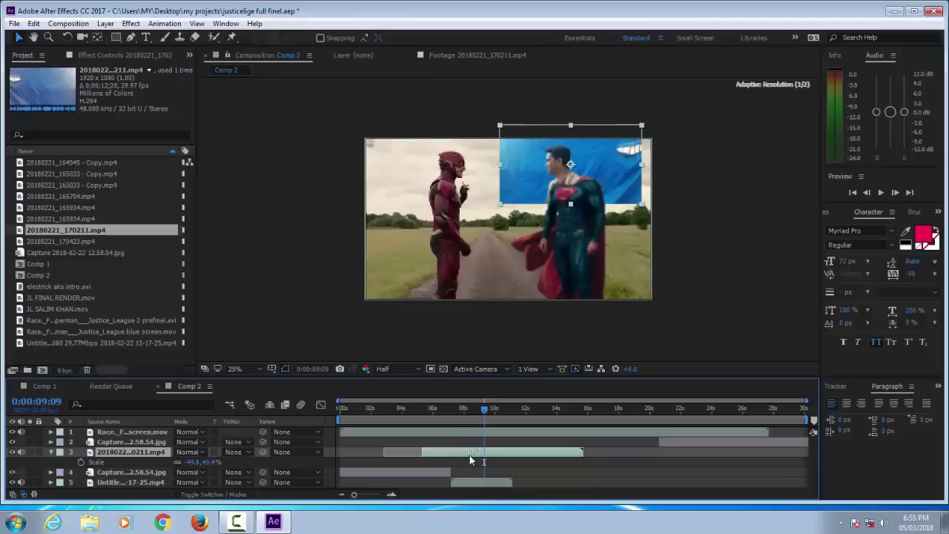
drag(609, 190, 620, 192)
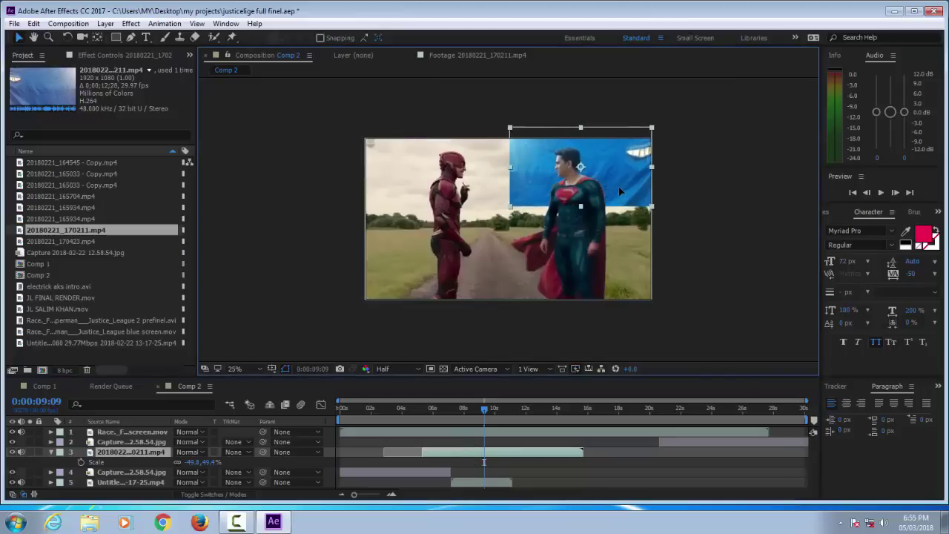
click(866, 192)
click(865, 192)
click(865, 192)
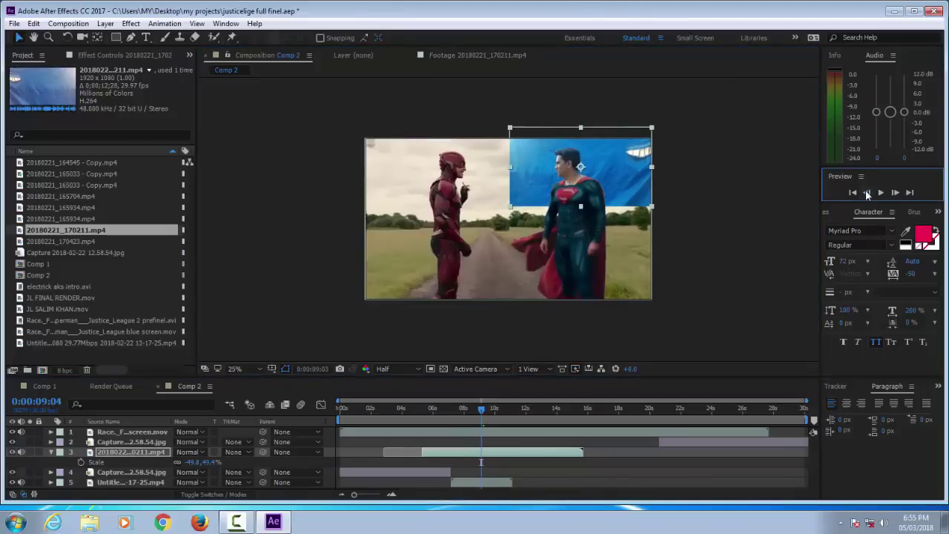
click(866, 192)
click(867, 192)
click(865, 192)
click(866, 191)
click(866, 192)
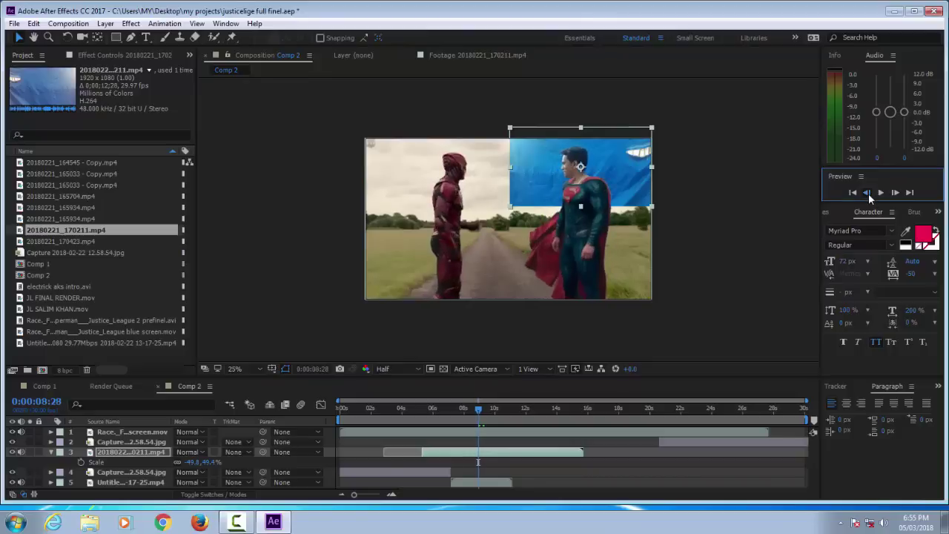
click(866, 192)
click(866, 192)
click(866, 192)
click(865, 192)
Realign the actor layer at 0:00:08:21, then scrub ahead to 0:00:10:00 to check alignment.
click(631, 185)
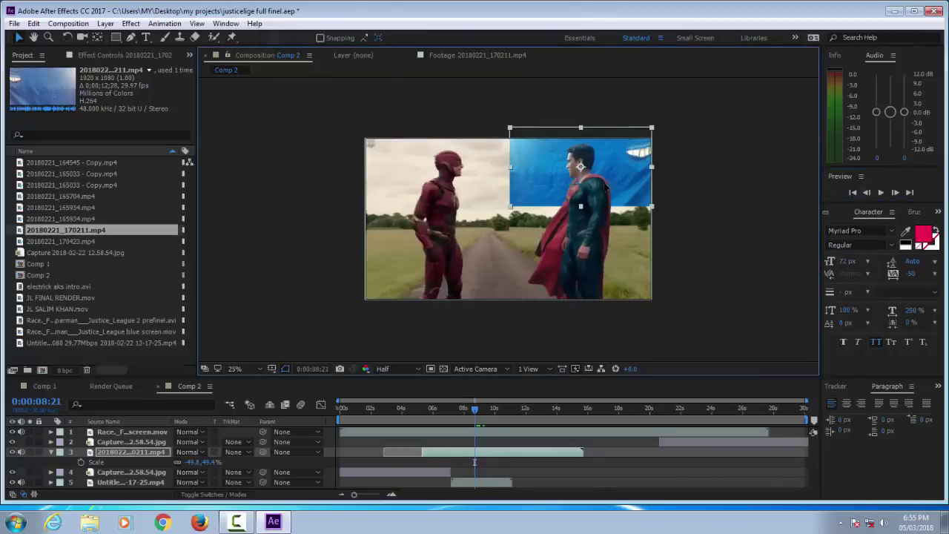
key(Page_Up)
drag(606, 184, 608, 187)
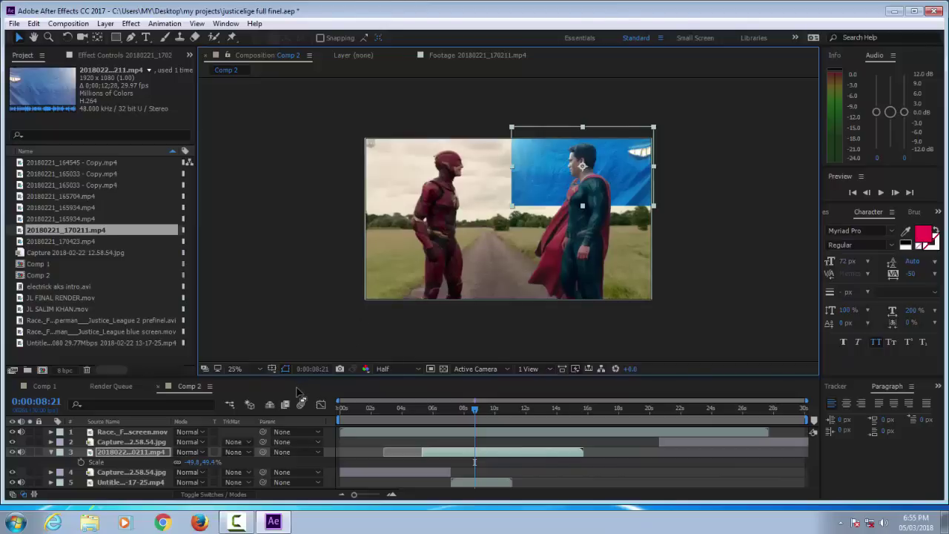
click(108, 453)
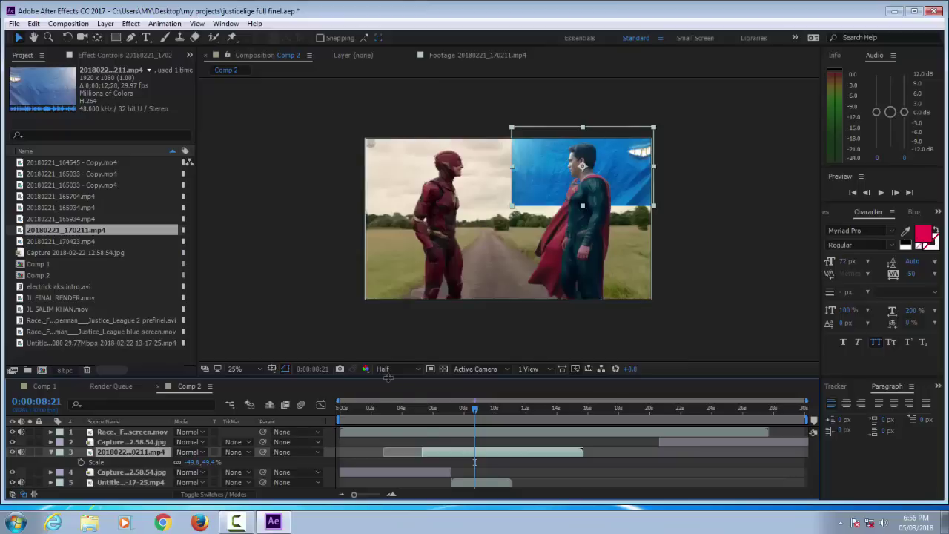
drag(475, 412, 504, 419)
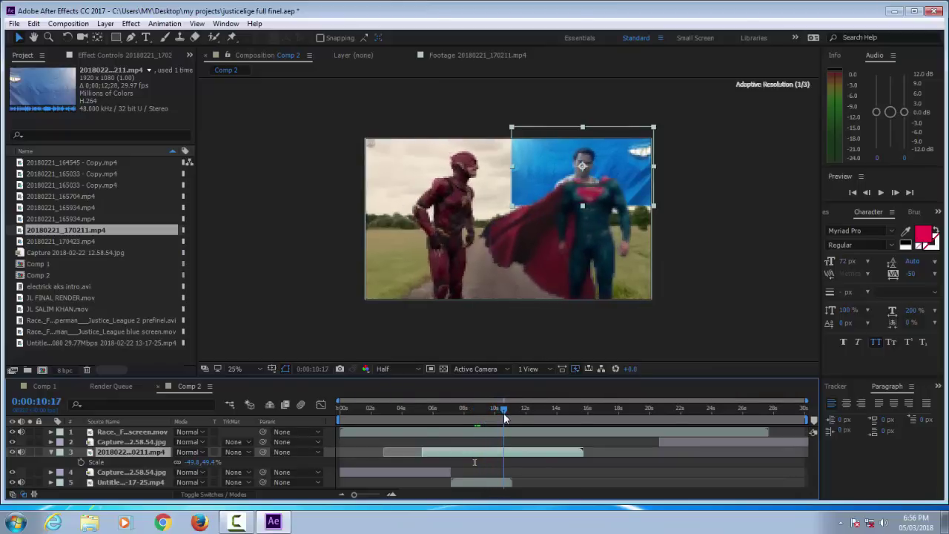